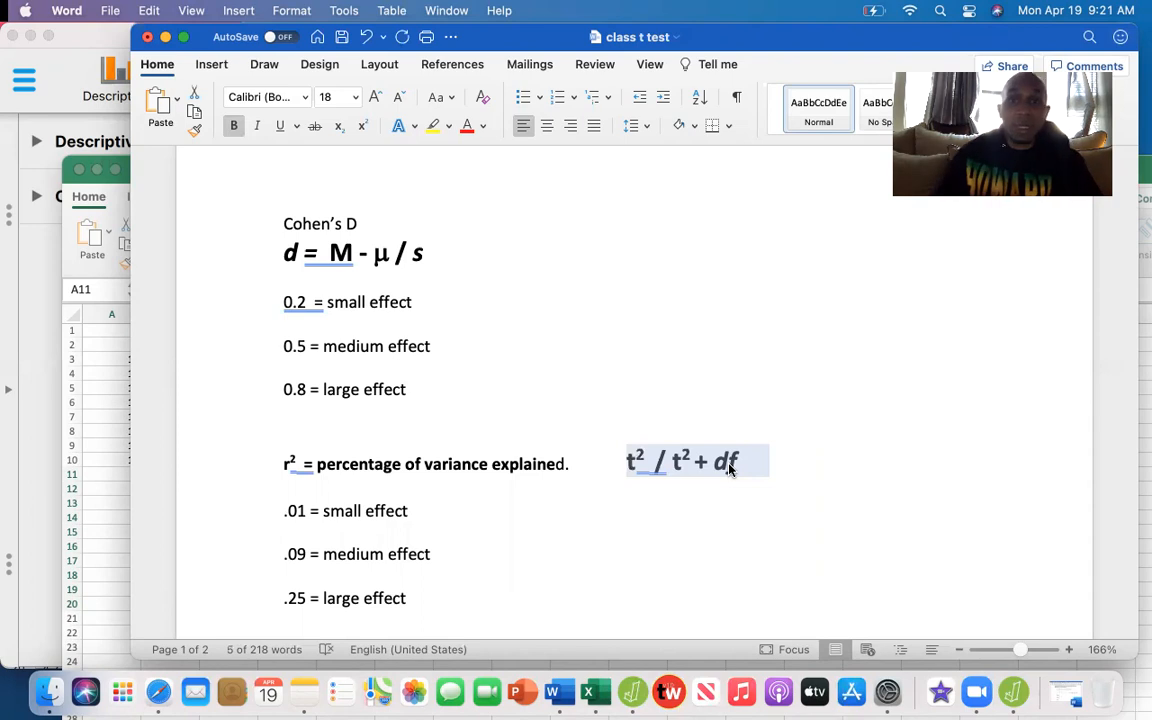
- Insert several blank lines below the "n = 9" line to push the score table down, and decline the file access request
{"action": "scroll", "coordinate": [729, 468], "scroll_direction": "down", "scroll_amount": 1}
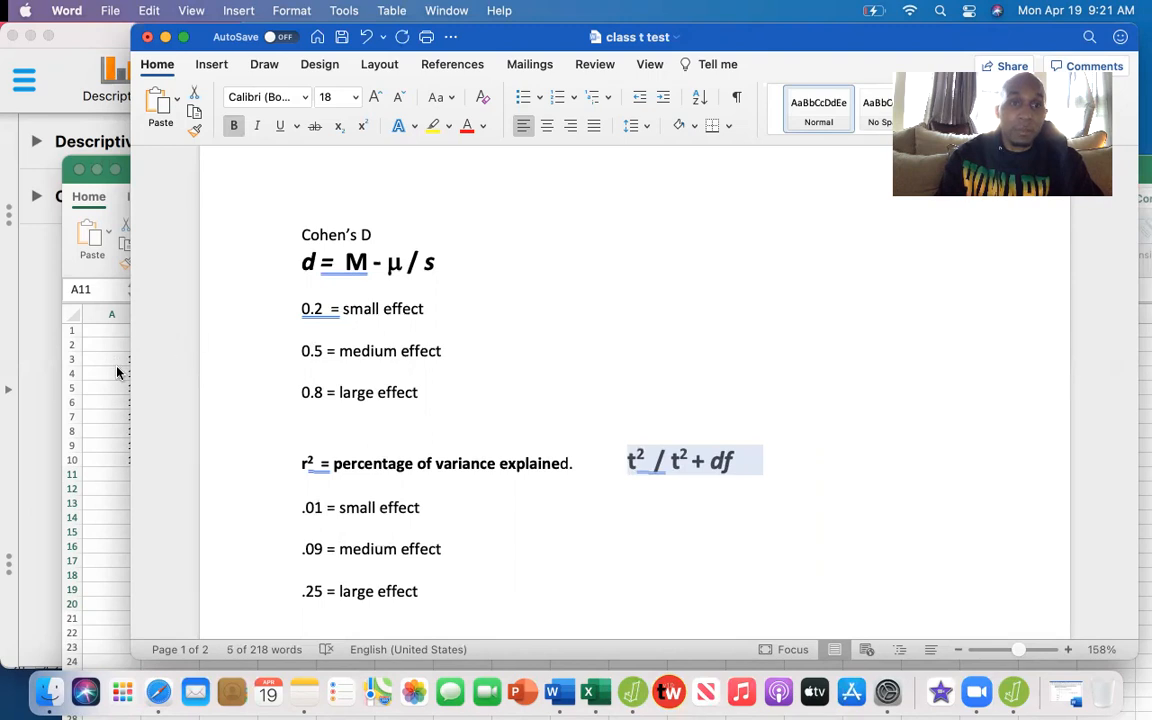
{"action": "left_click", "coordinate": [302, 305]}
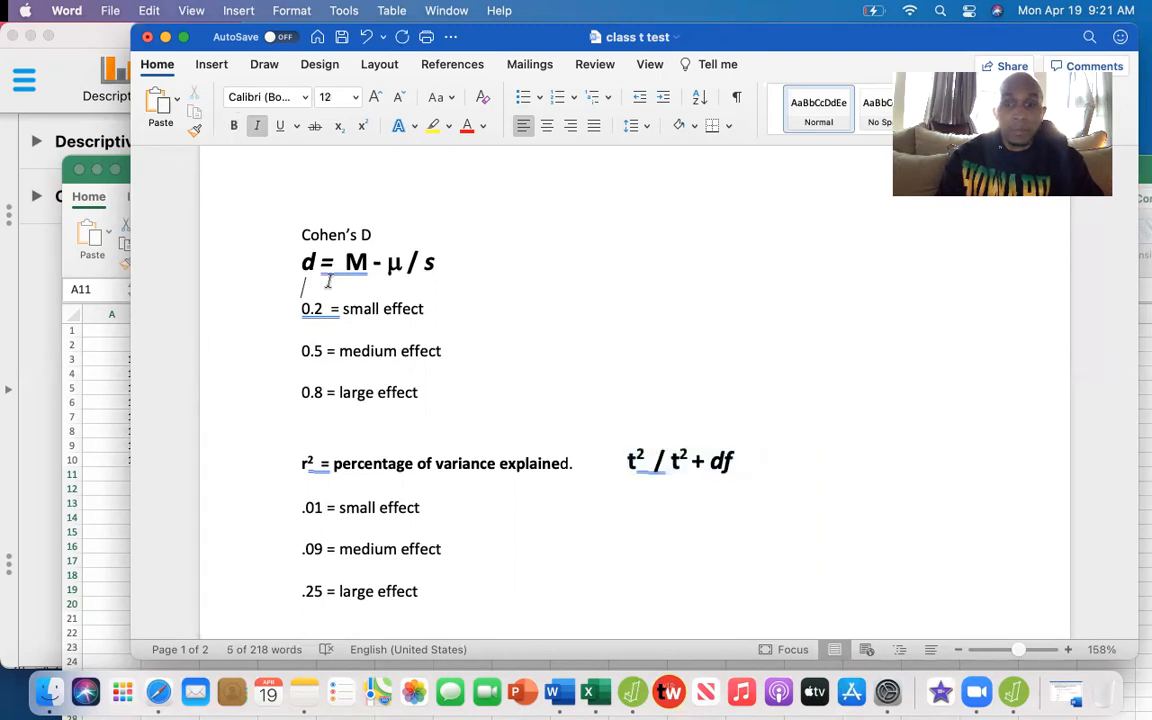
{"action": "key", "text": "Down"}
{"action": "key", "text": "Down"}
{"action": "key", "text": "Down"}
{"action": "key", "text": "Down"}
{"action": "key", "text": "Down"}
{"action": "key", "text": "Down"}
{"action": "key", "text": "Down"}
{"action": "key", "text": "Down"}
{"action": "key", "text": "Down"}
{"action": "key", "text": "Down"}
{"action": "key", "text": "Down"}
{"action": "key", "text": "Down"}
{"action": "key", "text": "Down"}
{"action": "key", "text": "Down"}
{"action": "key", "text": "Down"}
{"action": "key", "text": "Down"}
{"action": "key", "text": "Down"}
{"action": "key", "text": "Down"}
{"action": "key", "text": "Down"}
{"action": "key", "text": "Down"}
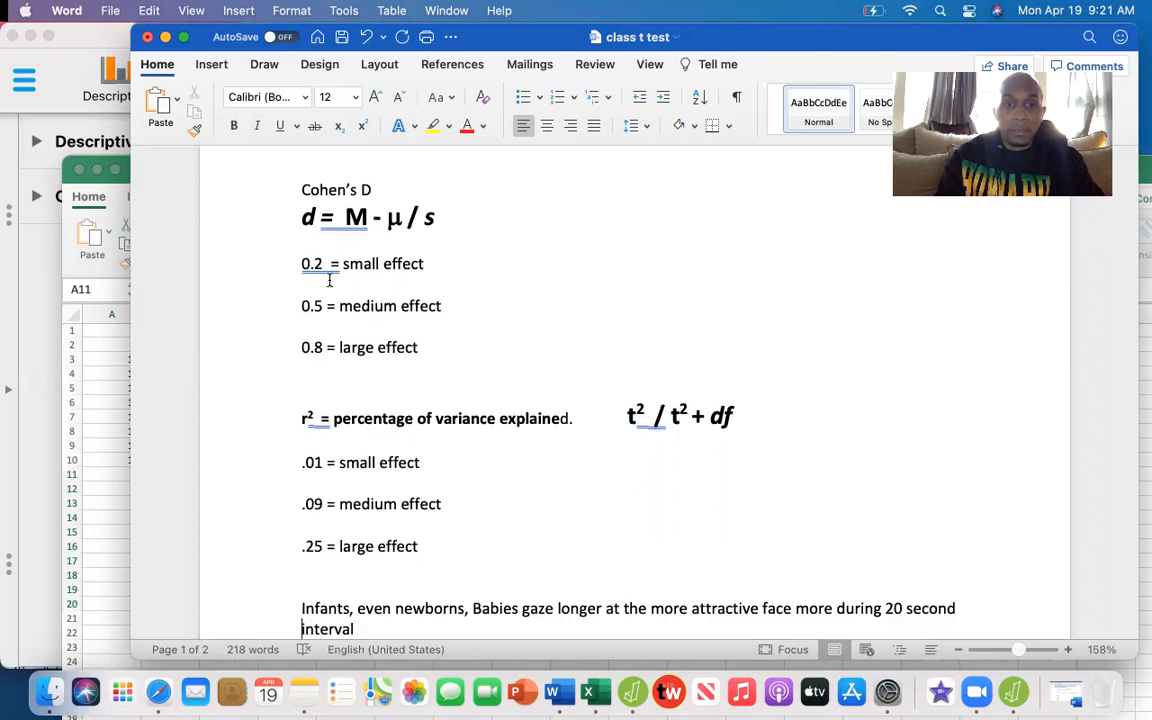
{"action": "key", "text": "Down"}
{"action": "key", "text": "Down"}
{"action": "key", "text": "Down"}
{"action": "key", "text": "Down"}
{"action": "key", "text": "Down"}
{"action": "key", "text": "Down"}
{"action": "key", "text": "Down"}
{"action": "key", "text": "Down"}
{"action": "key", "text": "Down"}
{"action": "key", "text": "Down"}
{"action": "key", "text": "Down"}
{"action": "key", "text": "Down"}
{"action": "key", "text": "Down"}
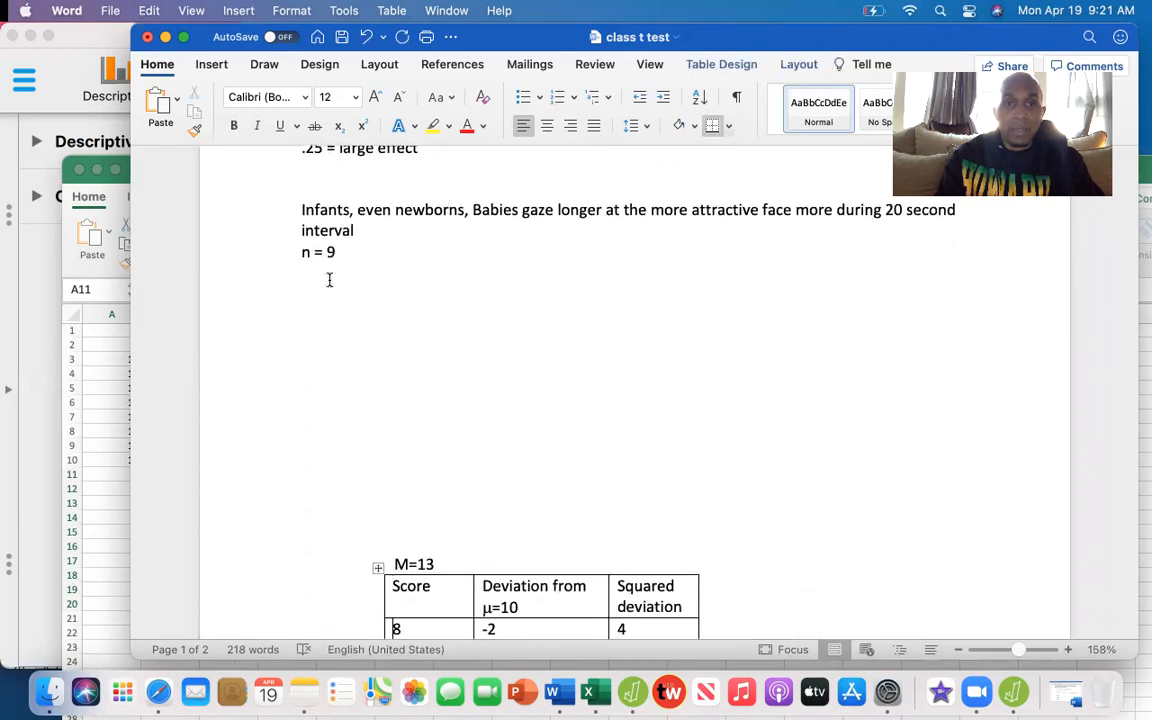
{"action": "left_click", "coordinate": [376, 413]}
{"action": "key", "text": "Return"}
{"action": "key", "text": "Return"}
{"action": "key", "text": "Return"}
{"action": "key", "text": "Return"}
{"action": "key", "text": "Return"}
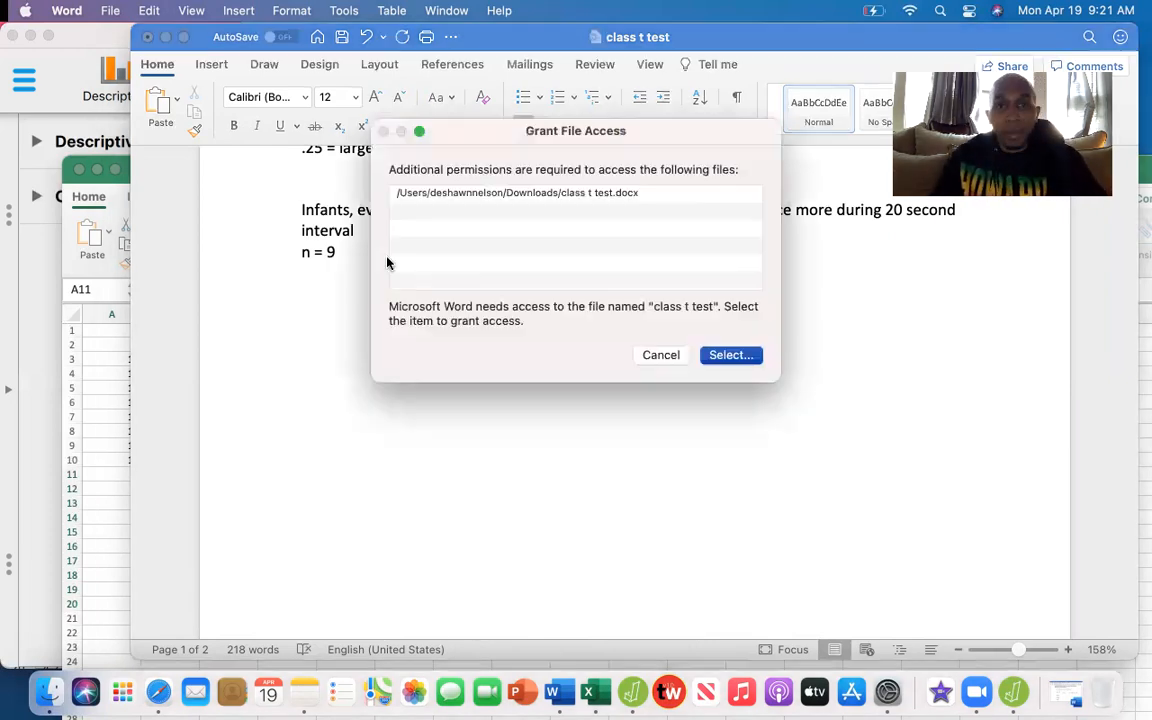
{"action": "left_click", "coordinate": [673, 354]}
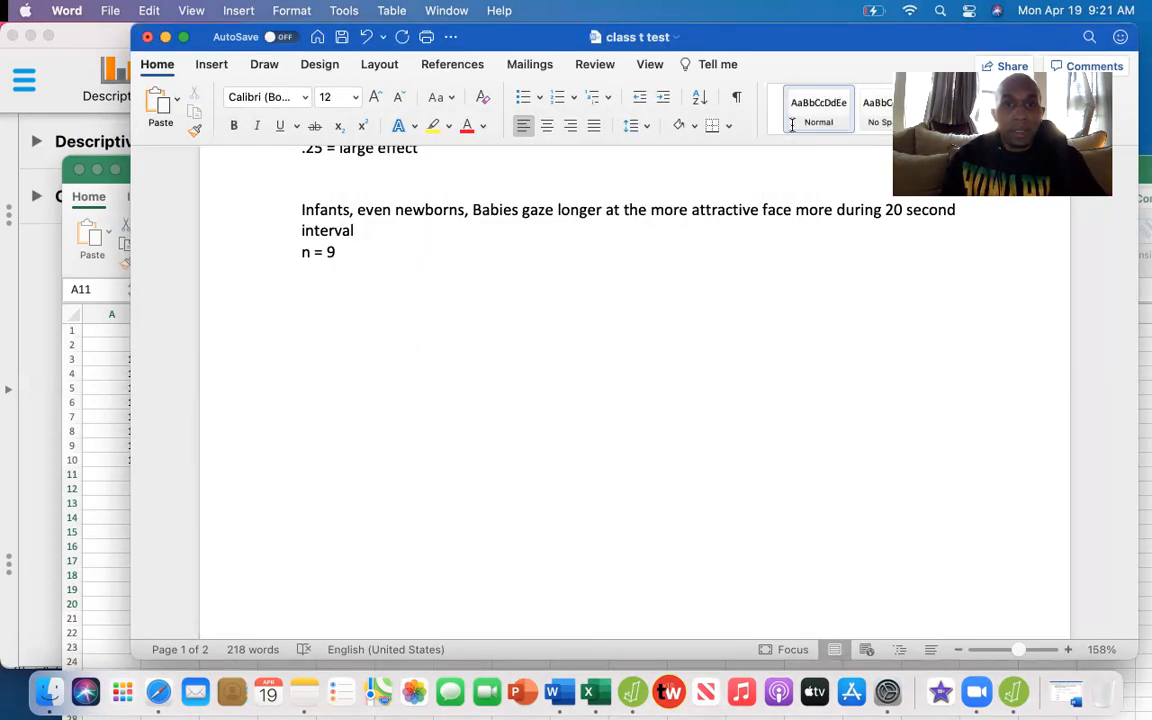
- Remove the comma and the word "Babies" so the sentence begins "Infants, even newborns gaze longer"
{"action": "left_click", "coordinate": [473, 210]}
{"action": "key", "text": "BackSpace"}
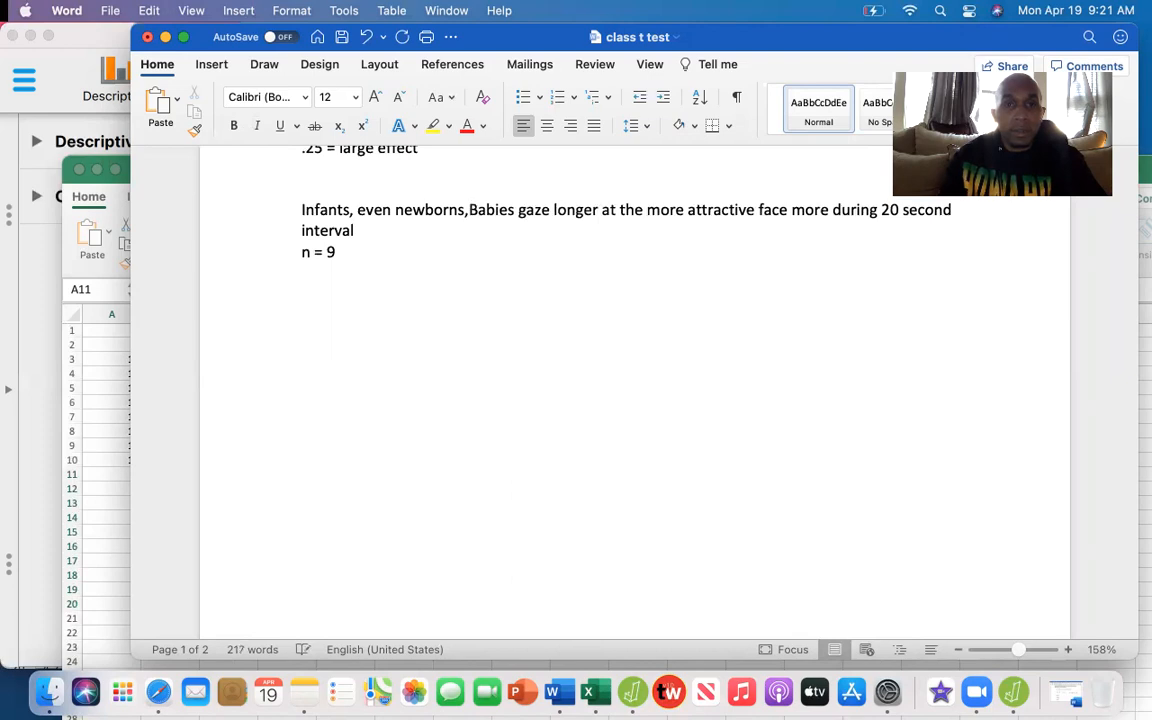
{"action": "key", "text": "Right"}
{"action": "key", "text": "Right"}
{"action": "key", "text": "Right"}
{"action": "key", "text": "Right"}
{"action": "key", "text": "Right"}
{"action": "key", "text": "Right"}
{"action": "key", "text": "BackSpace"}
{"action": "key", "text": "BackSpace"}
{"action": "key", "text": "BackSpace"}
{"action": "key", "text": "BackSpace"}
{"action": "key", "text": "BackSpace"}
{"action": "key", "text": "BackSpace"}
{"action": "key", "text": "BackSpace"}
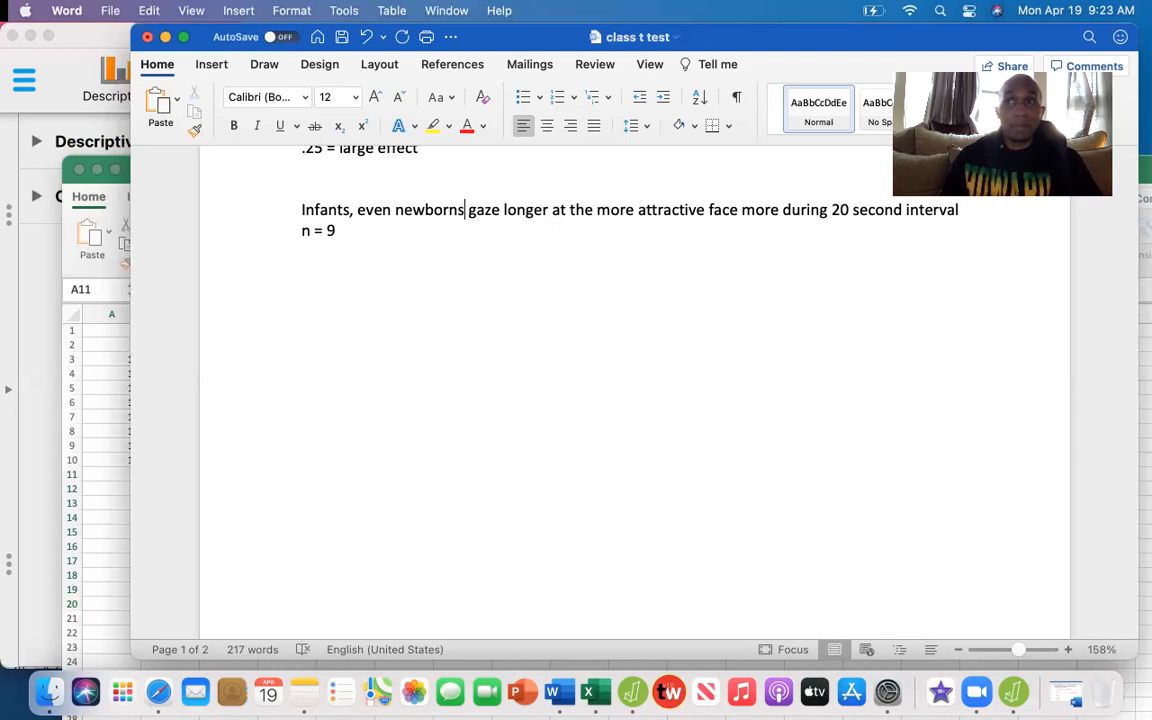
- Leave a blank line below "n = 9" and start the null hypothesis as "H0 =" with the 0 in subscript
{"action": "left_click", "coordinate": [348, 246]}
{"action": "key", "text": "Return"}
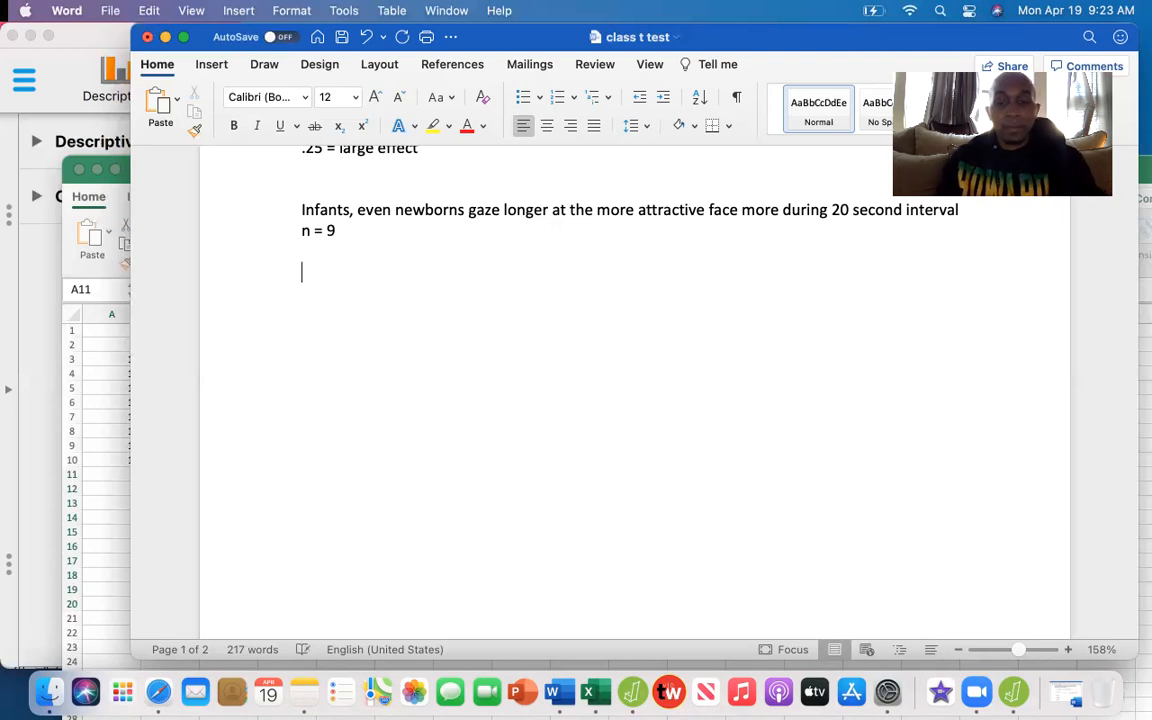
{"action": "type", "text": "H"}
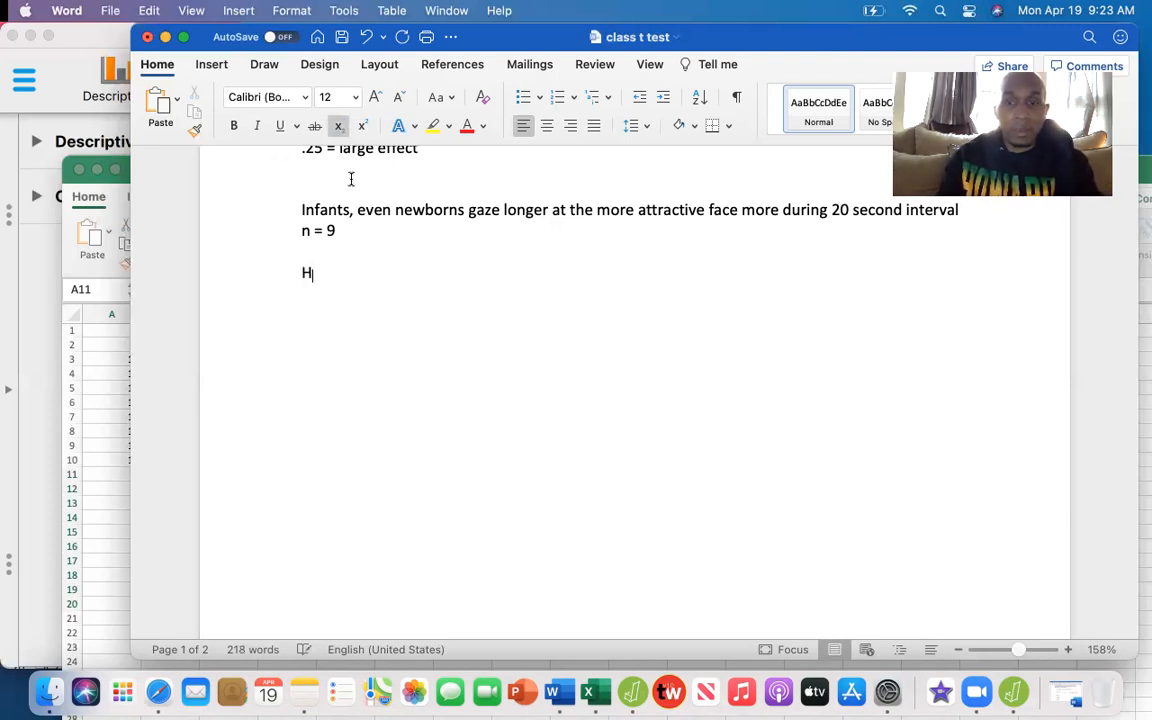
{"action": "type", "text": "0"}
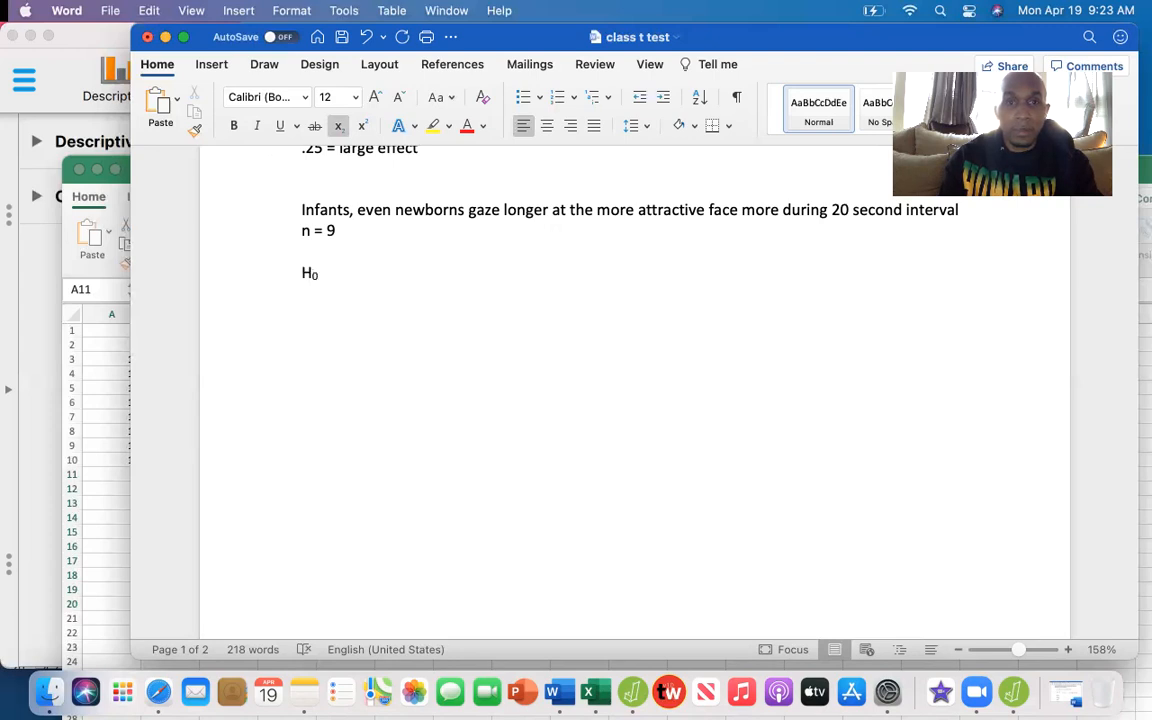
{"action": "left_click", "coordinate": [337, 128]}
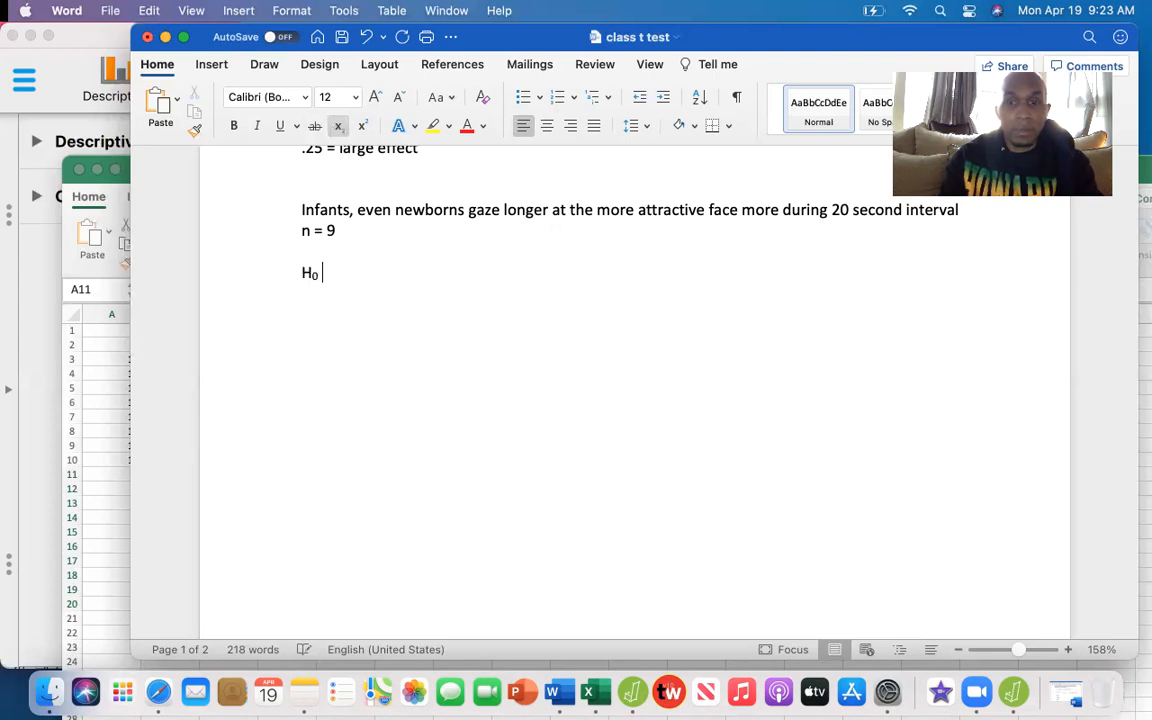
{"action": "type", "text": "-"}
{"action": "key", "text": "BackSpace"}
{"action": "key", "text": "BackSpace"}
{"action": "key", "text": "BackSpace"}
{"action": "type", "text": "="}
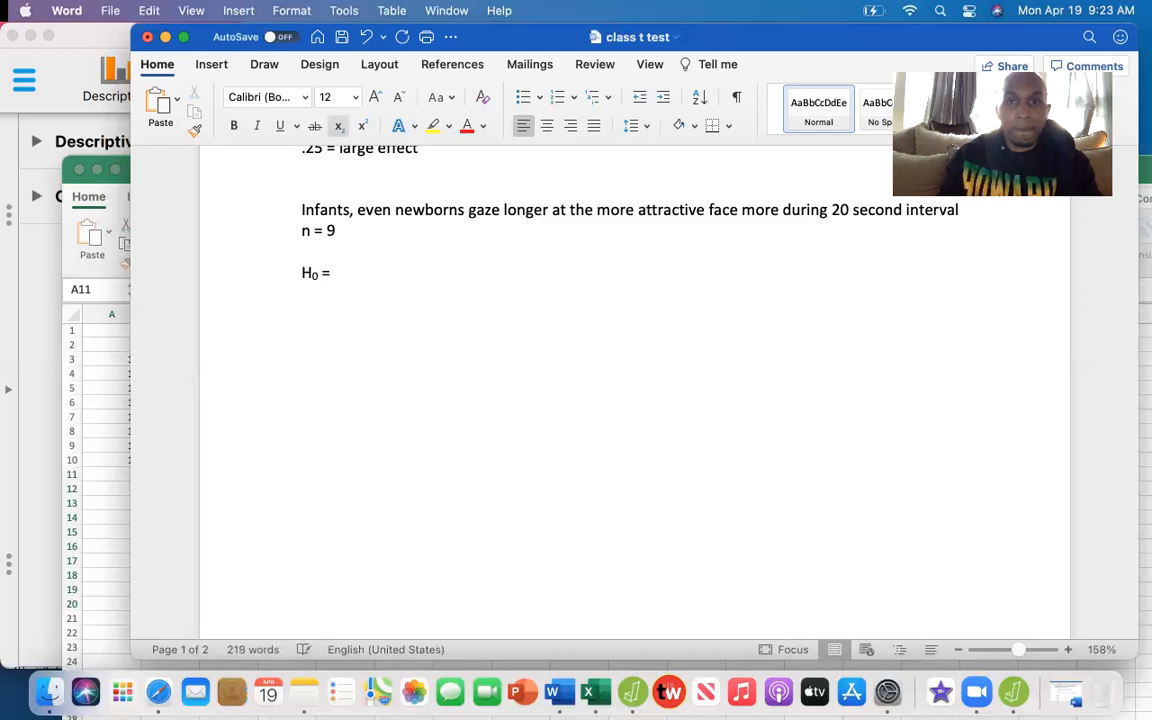
- Complete the null hypothesis with an inserted μ symbol followed by "= 10"
{"action": "left_click", "coordinate": [214, 66]}
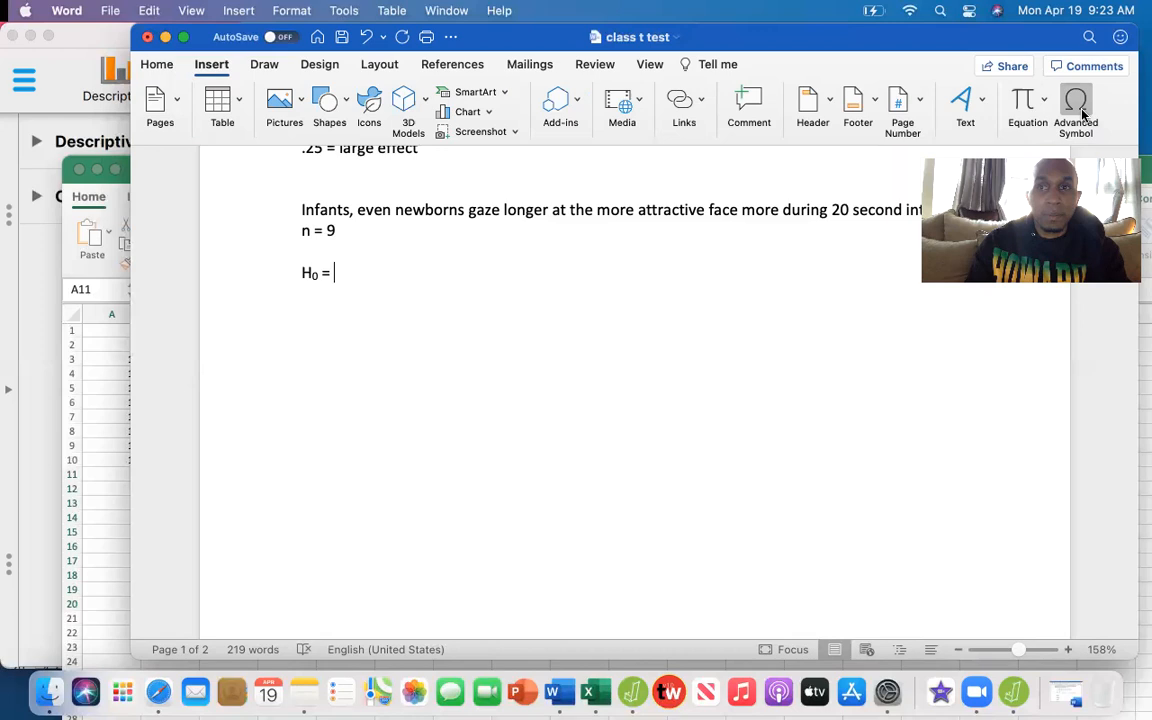
{"action": "left_click", "coordinate": [1062, 122]}
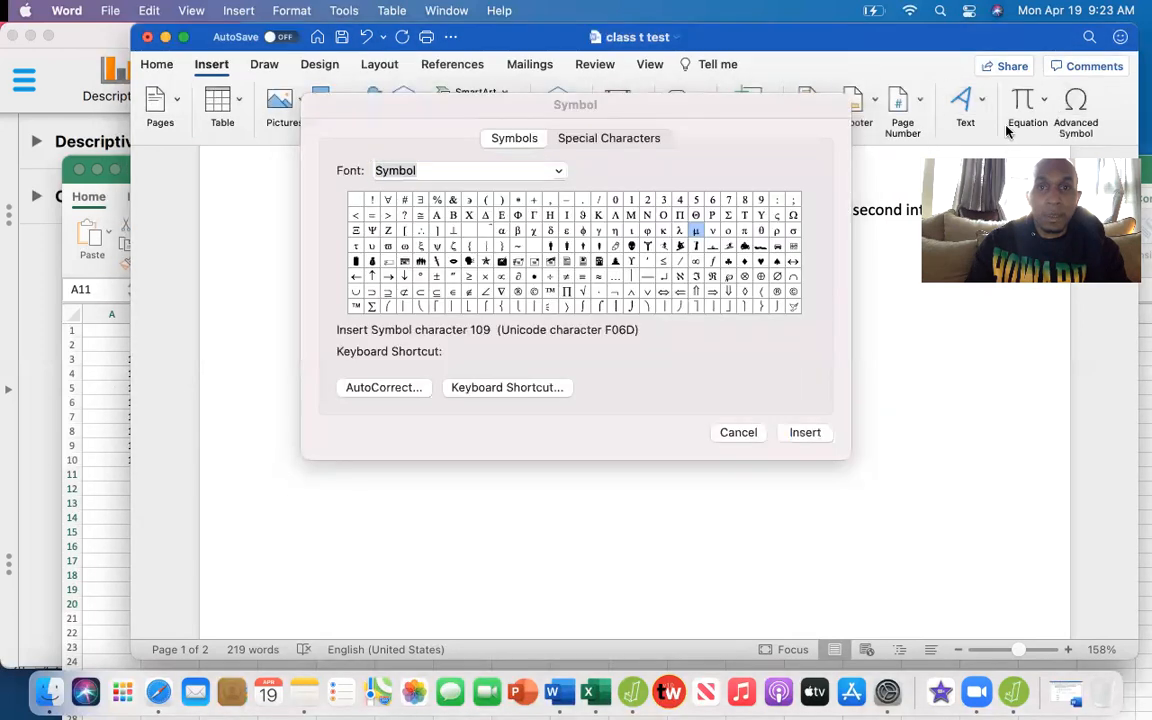
{"action": "left_click", "coordinate": [696, 232]}
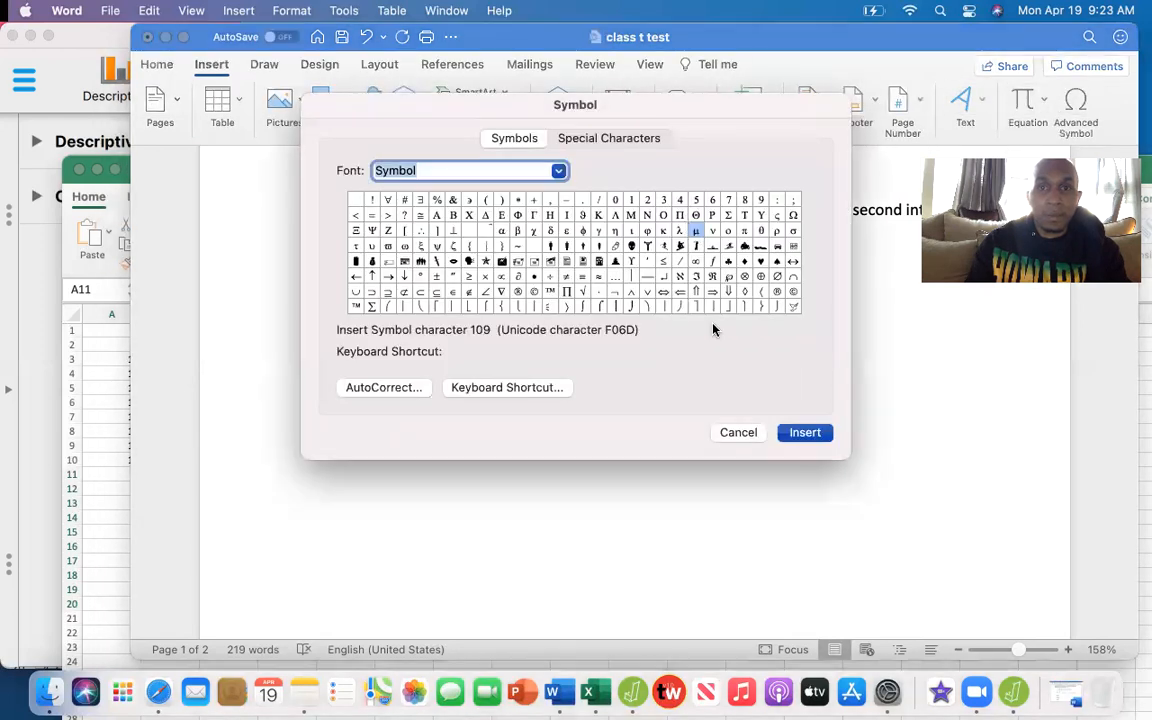
{"action": "left_click", "coordinate": [802, 434]}
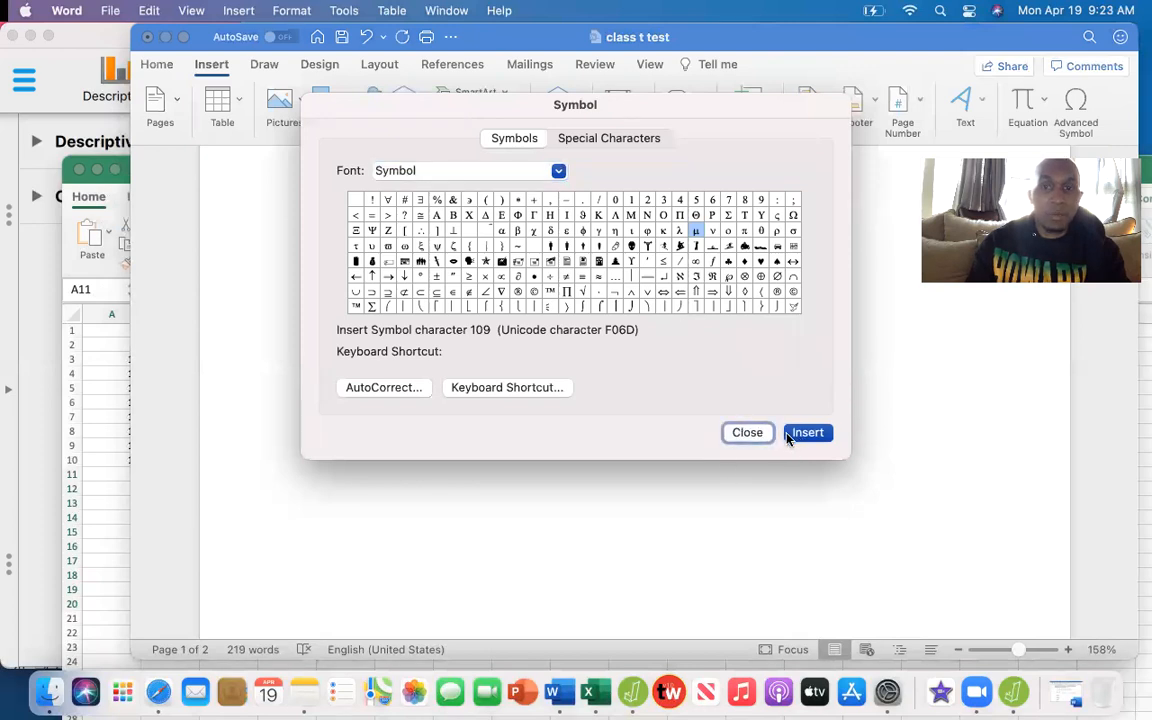
{"action": "left_click", "coordinate": [745, 432]}
{"action": "key", "text": "BackSpace"}
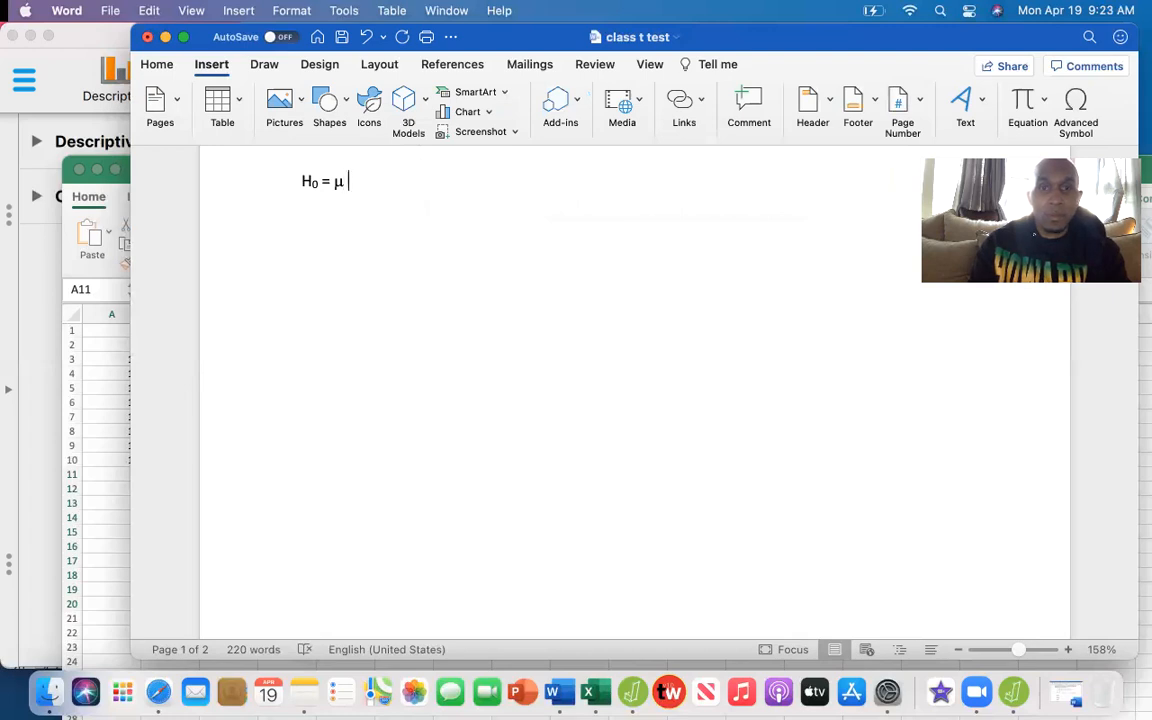
{"action": "type", "text": "= 1"}
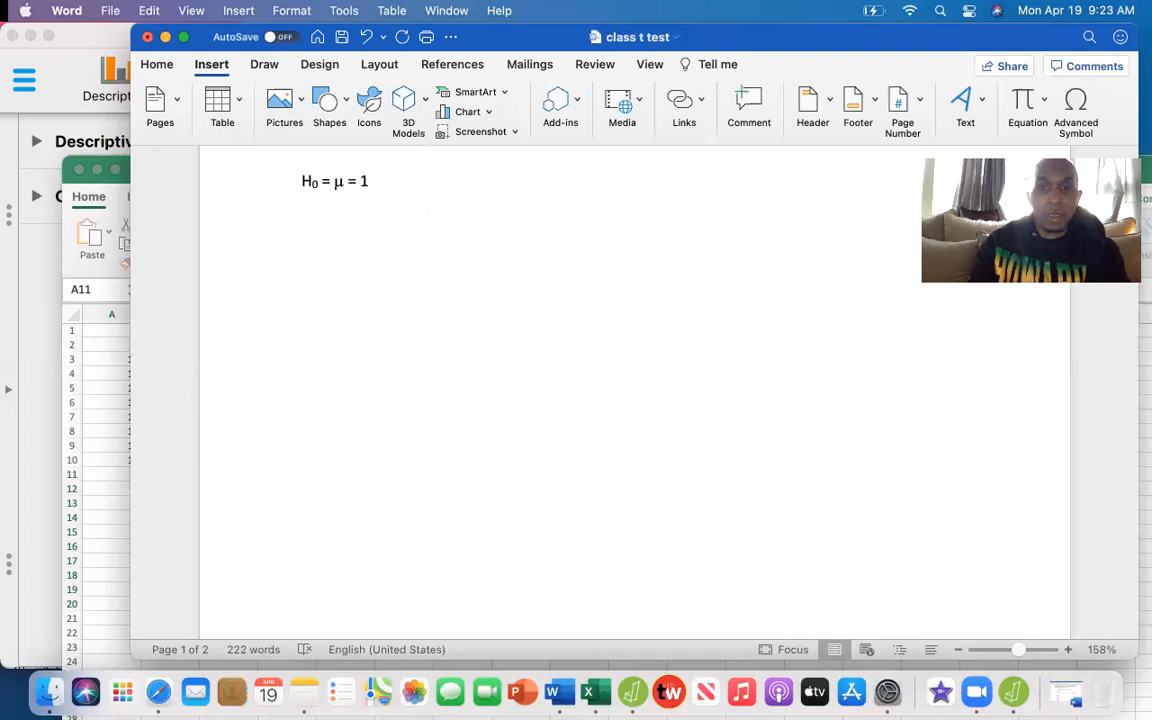
{"action": "type", "text": "0"}
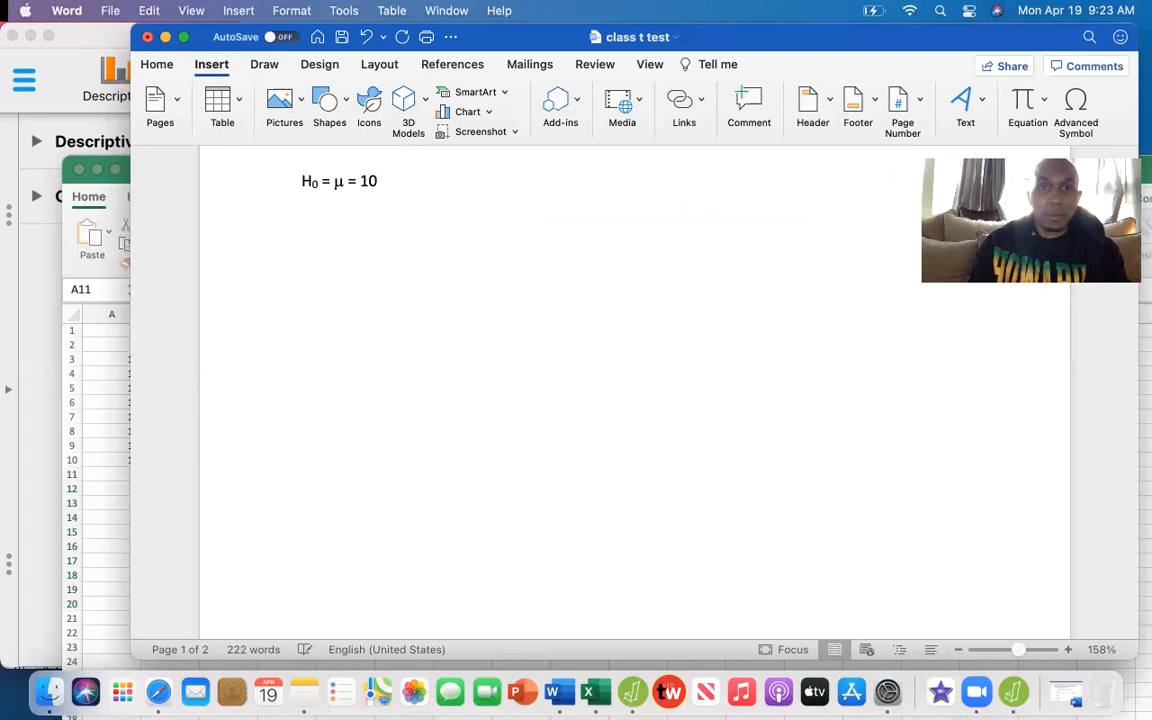
- Replace the equals sign between H0 and μ with a colon
{"action": "key", "text": "Left"}
{"action": "key", "text": "Left"}
{"action": "key", "text": "Left"}
{"action": "key", "text": "Left"}
{"action": "key", "text": "Left"}
{"action": "key", "text": "Left"}
{"action": "key", "text": "BackSpace"}
{"action": "key", "text": "BackSpace"}
{"action": "type", "text": ":"}
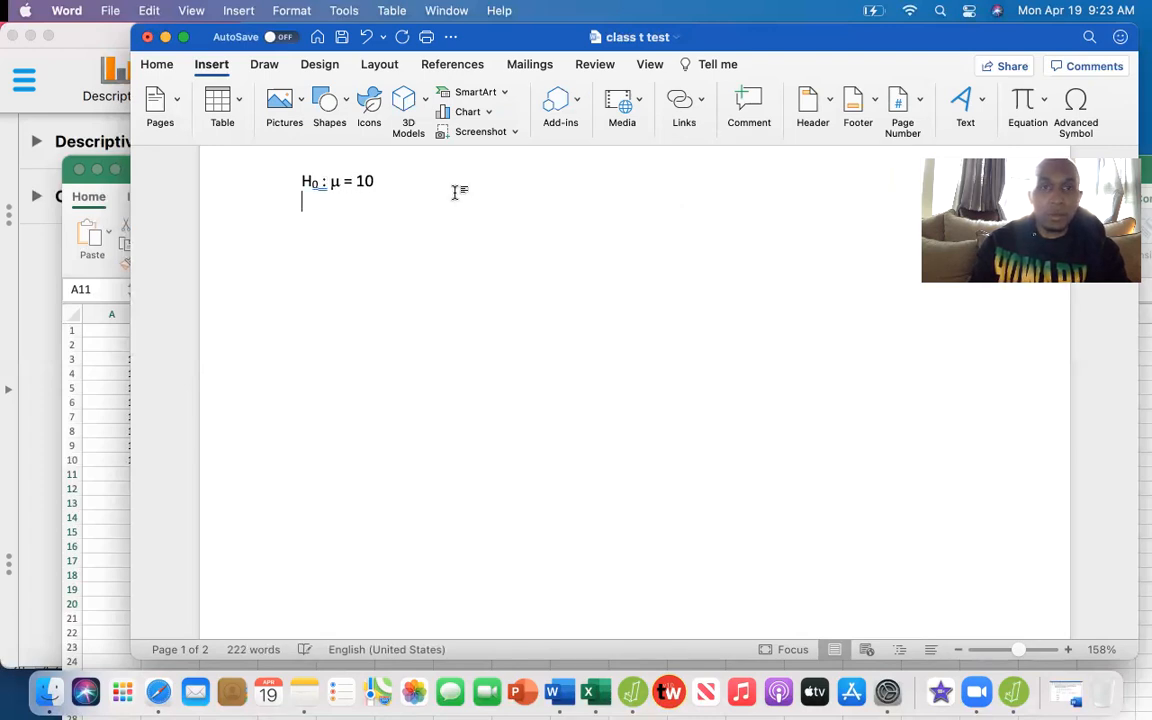
- Start the alternative hypothesis below the null hypothesis as "H1 :" with the 1 in subscript
{"action": "key", "text": "Return"}
{"action": "type", "text": "H"}
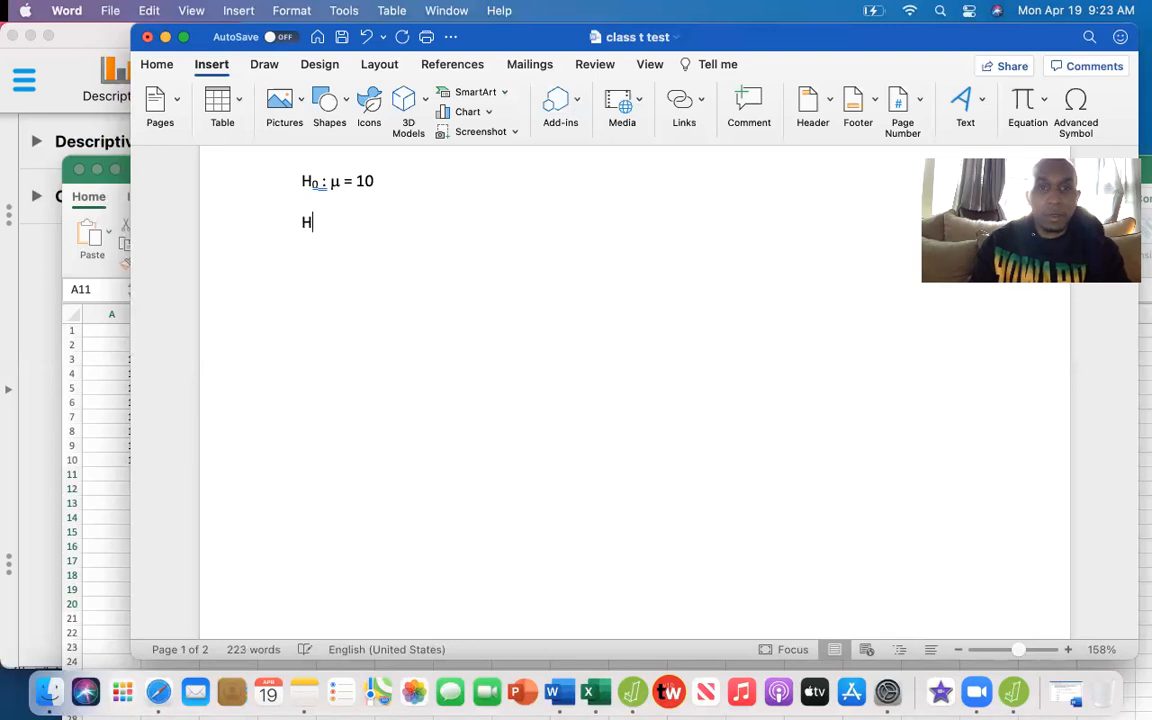
{"action": "left_click", "coordinate": [158, 65]}
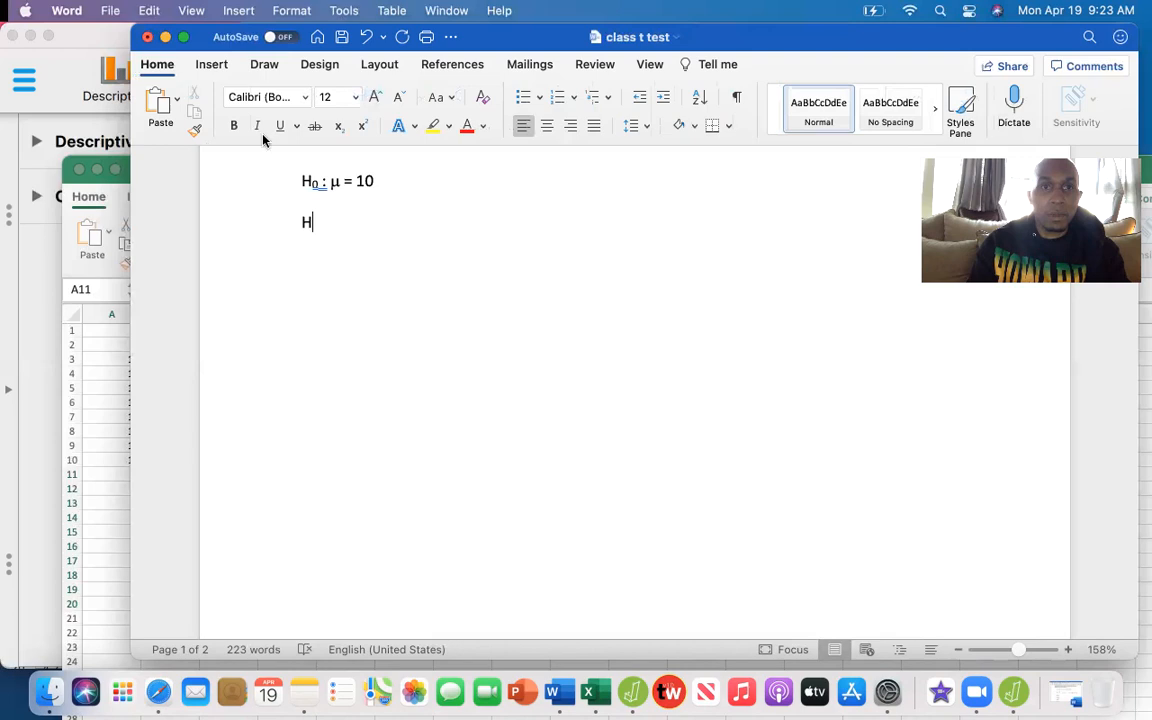
{"action": "left_click", "coordinate": [340, 131]}
{"action": "type", "text": "1"}
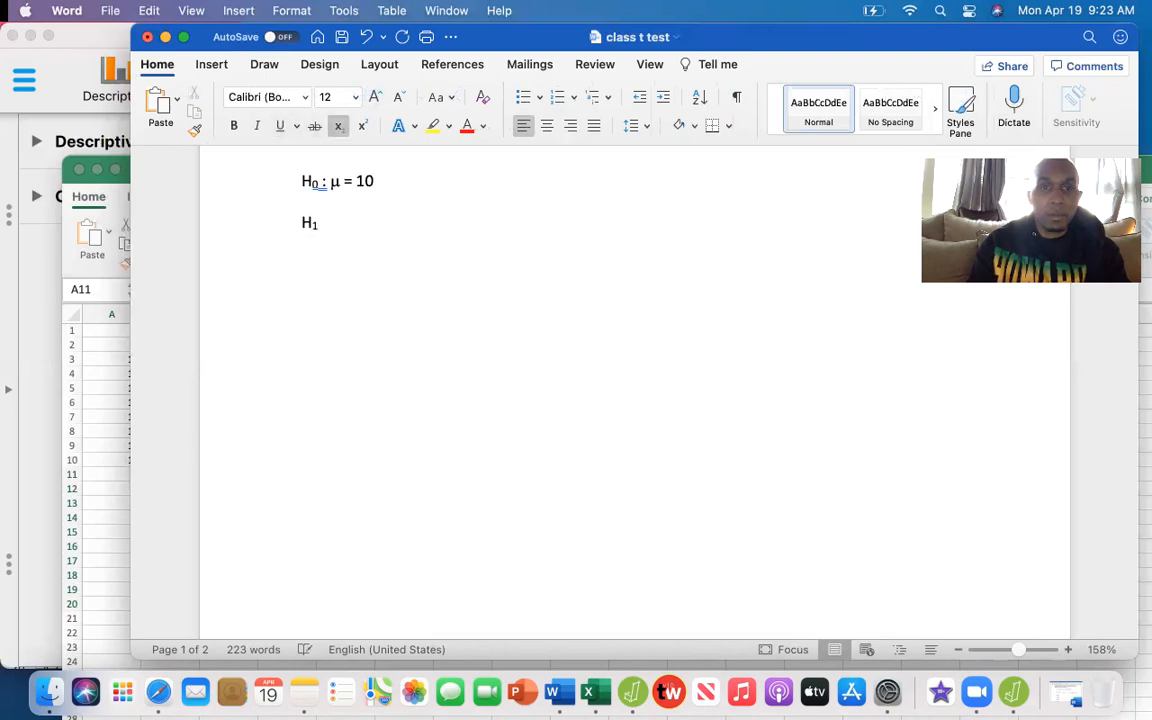
{"action": "left_click", "coordinate": [340, 127]}
{"action": "type", "text": ":"}
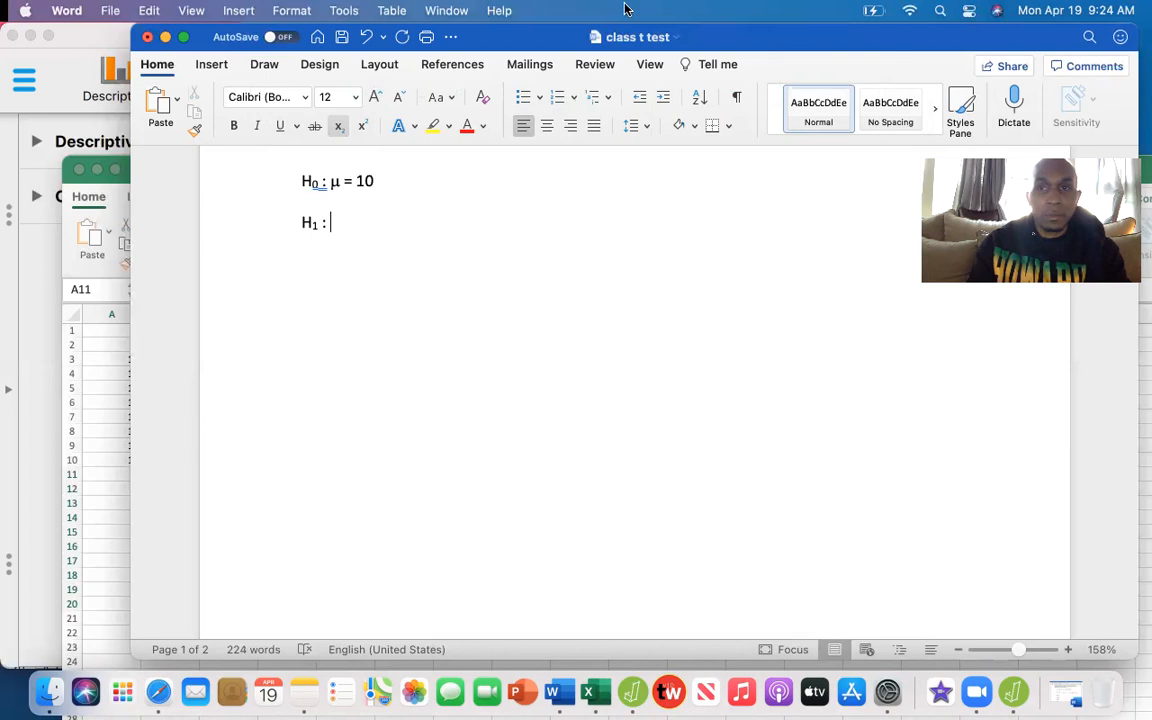
- Insert a μ symbol from the Symbol font after "H1 :"
{"action": "left_click", "coordinate": [205, 65]}
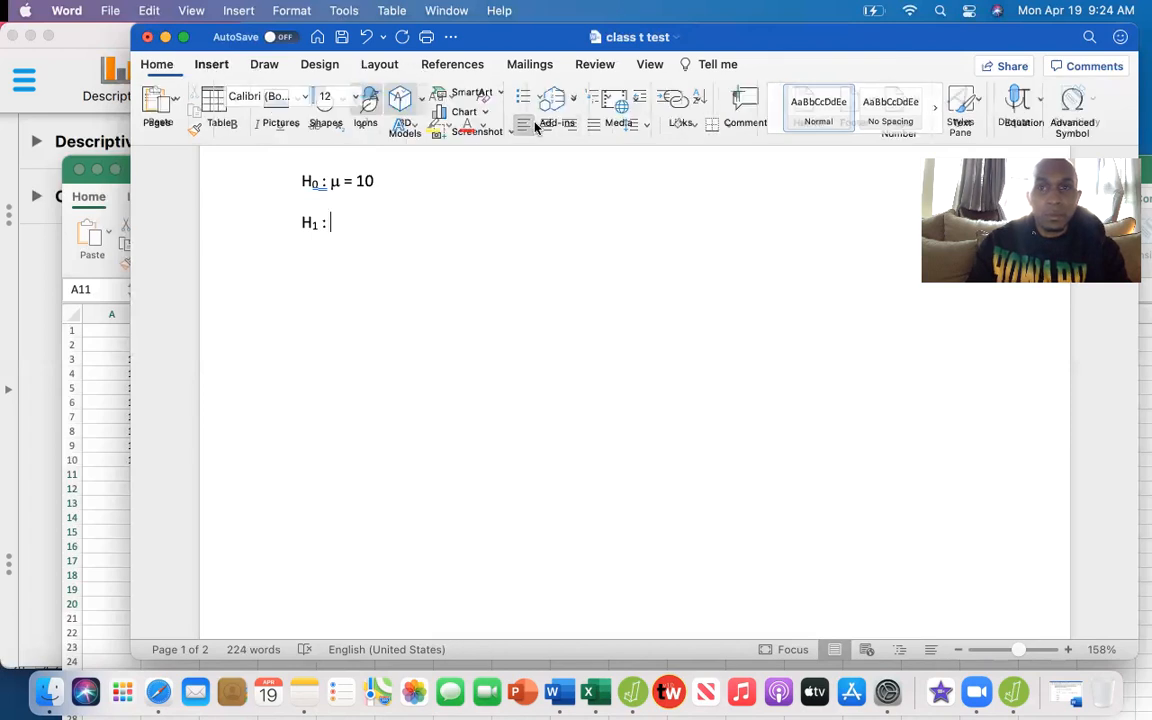
{"action": "left_click", "coordinate": [1062, 112]}
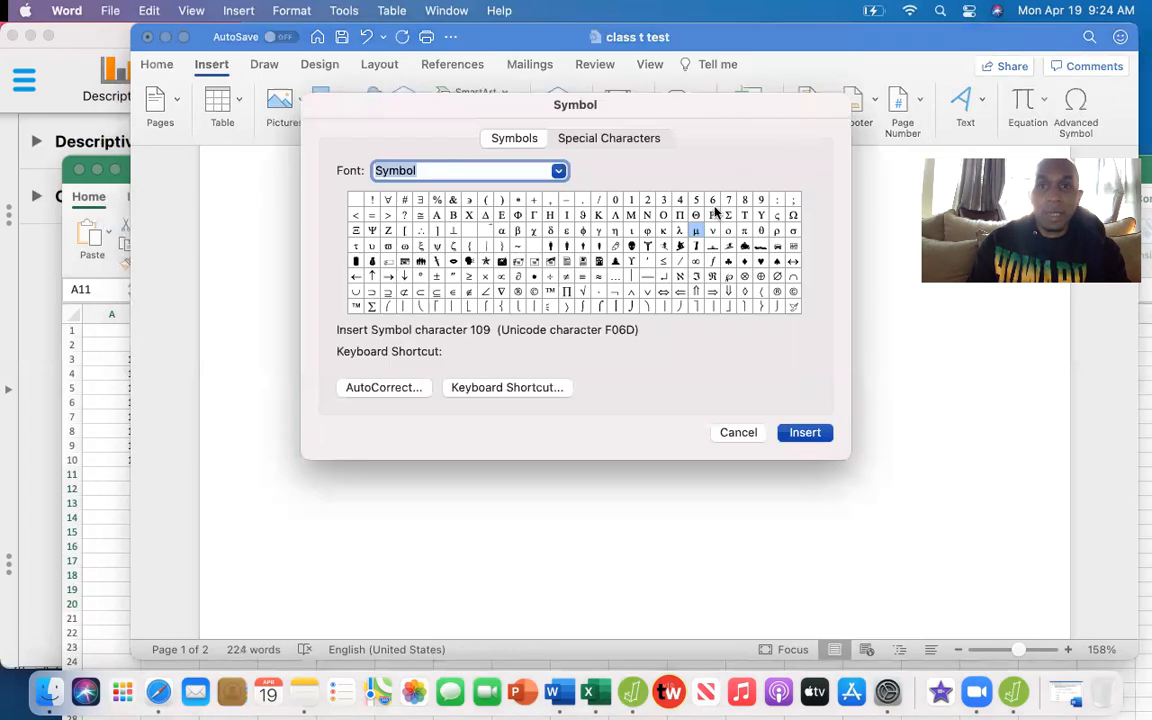
{"action": "left_click", "coordinate": [695, 230]}
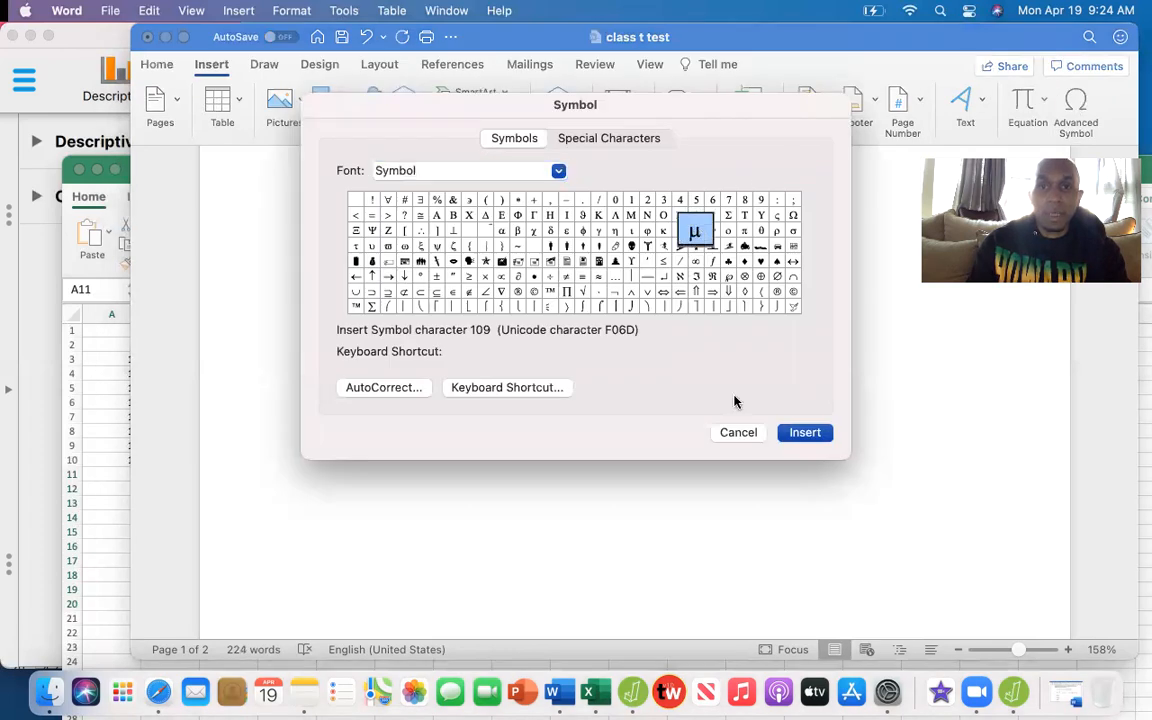
{"action": "left_click", "coordinate": [801, 432]}
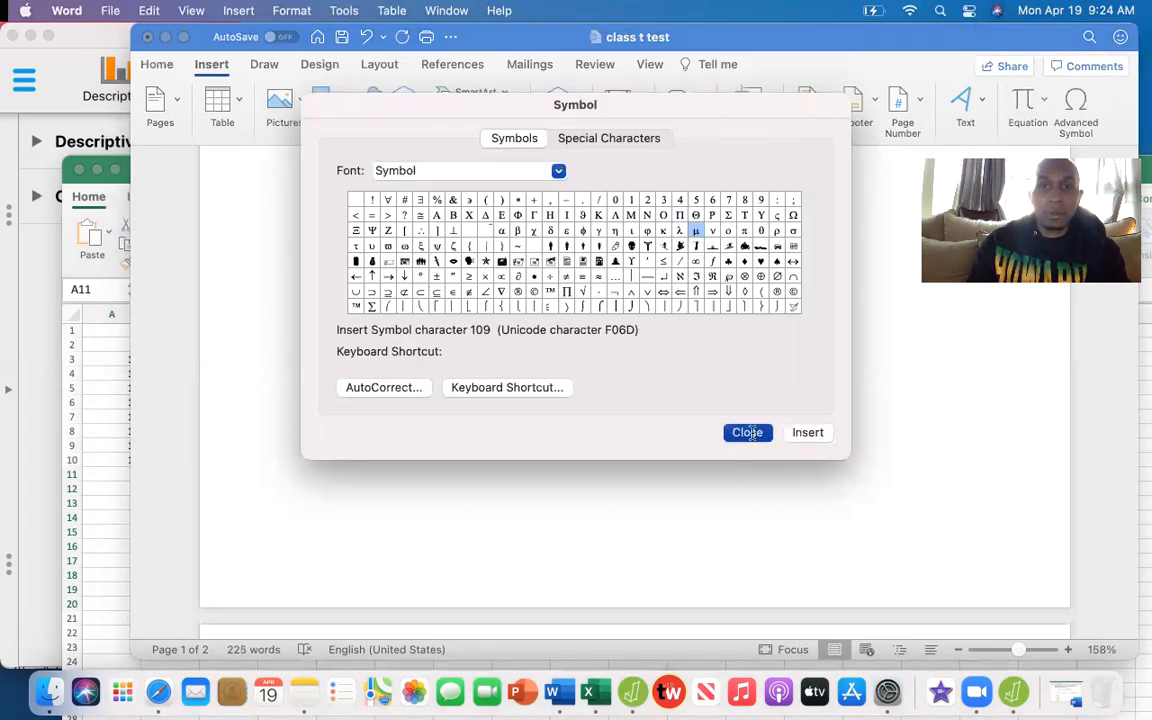
{"action": "left_click", "coordinate": [748, 433]}
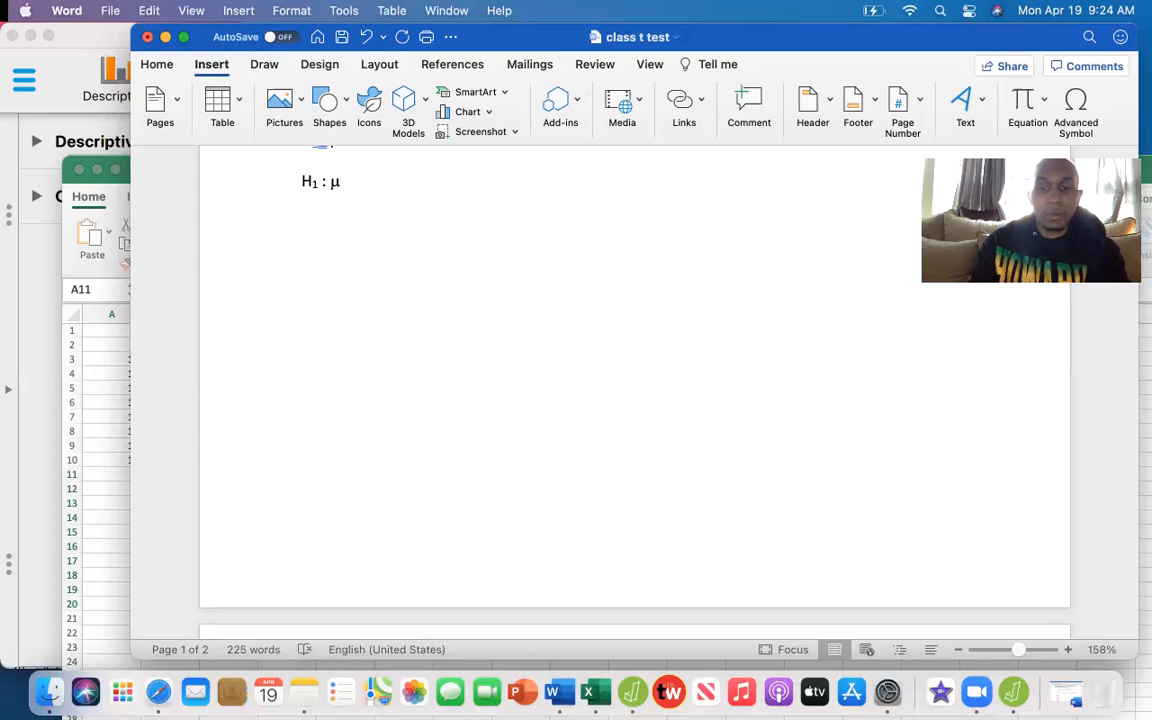
{"action": "type", "text": "not="}
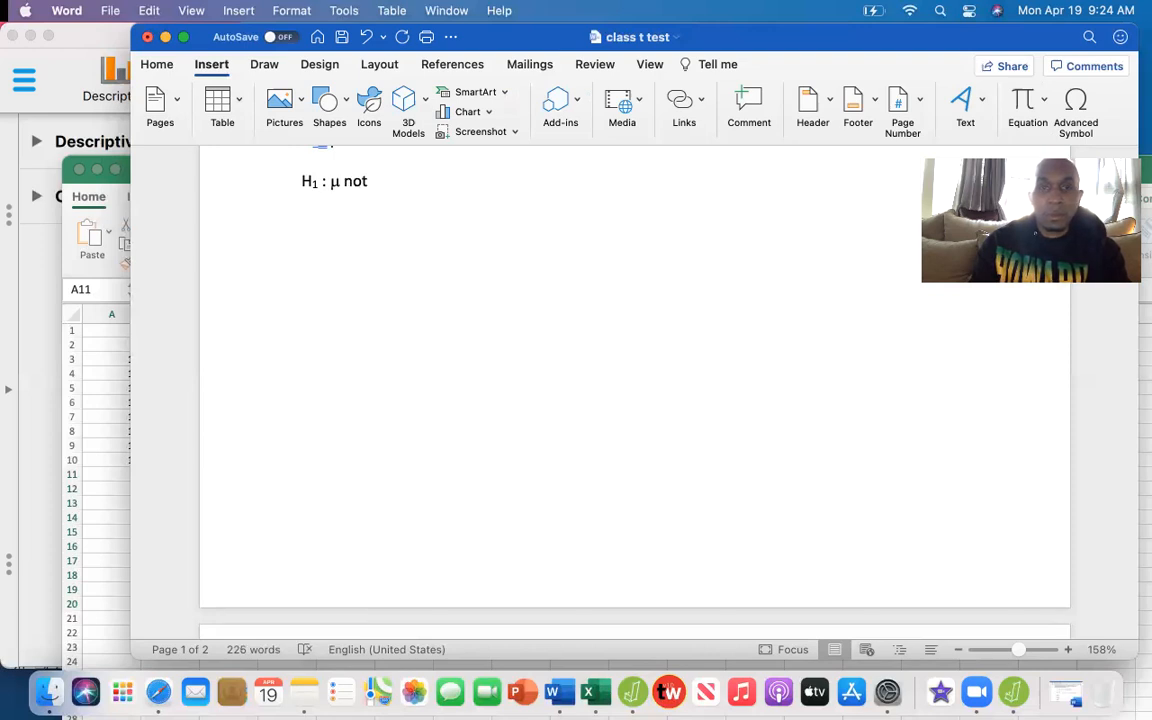
{"action": "key", "text": "BackSpace"}
{"action": "key", "text": "BackSpace"}
{"action": "key", "text": "BackSpace"}
{"action": "key", "text": "BackSpace"}
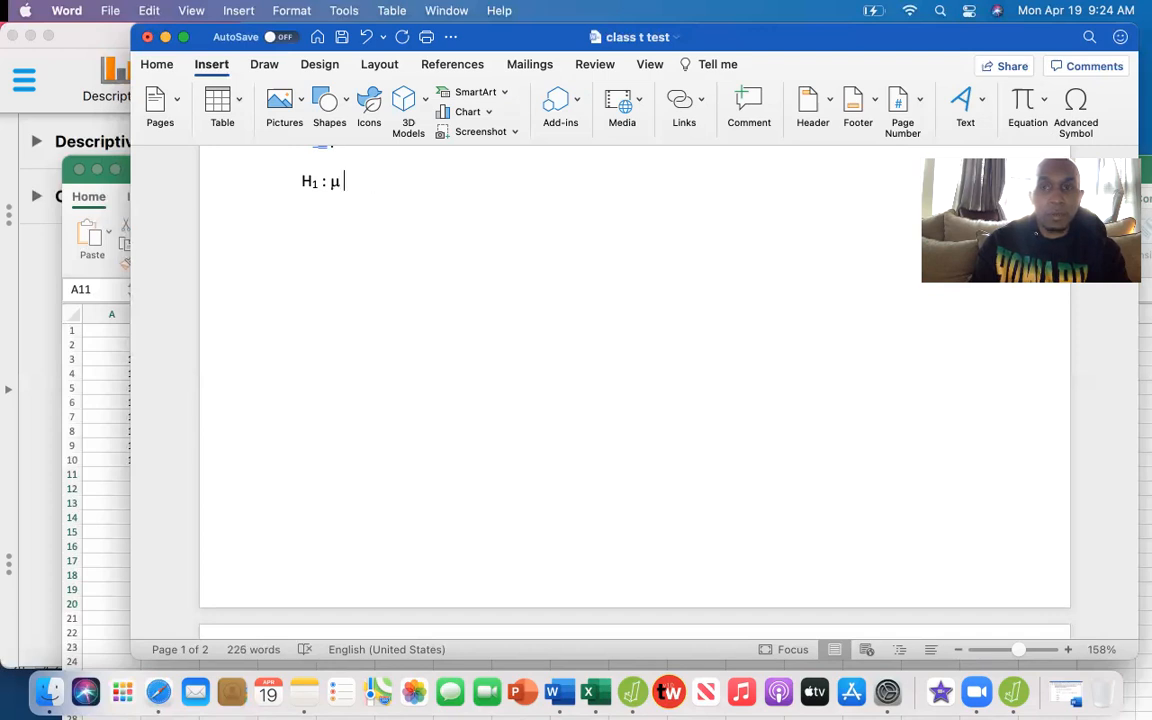
- Complete the alternative hypothesis with an inserted ≠ symbol followed by "10"
{"action": "left_click", "coordinate": [1076, 104]}
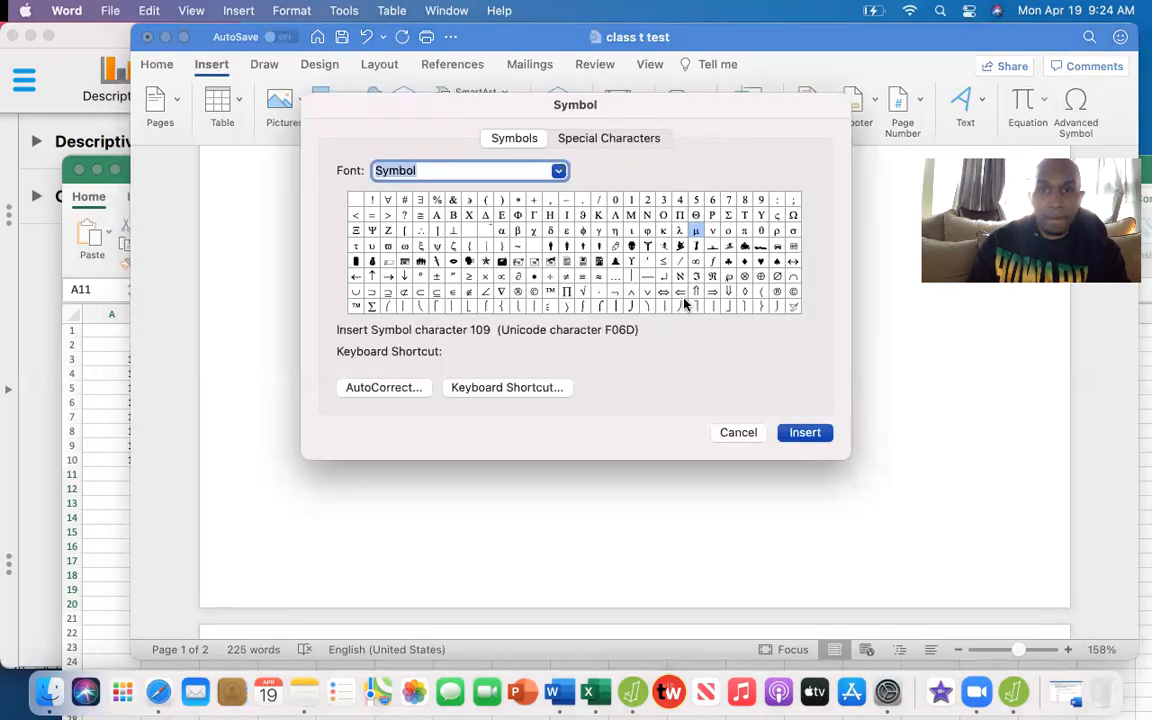
{"action": "left_click", "coordinate": [565, 276]}
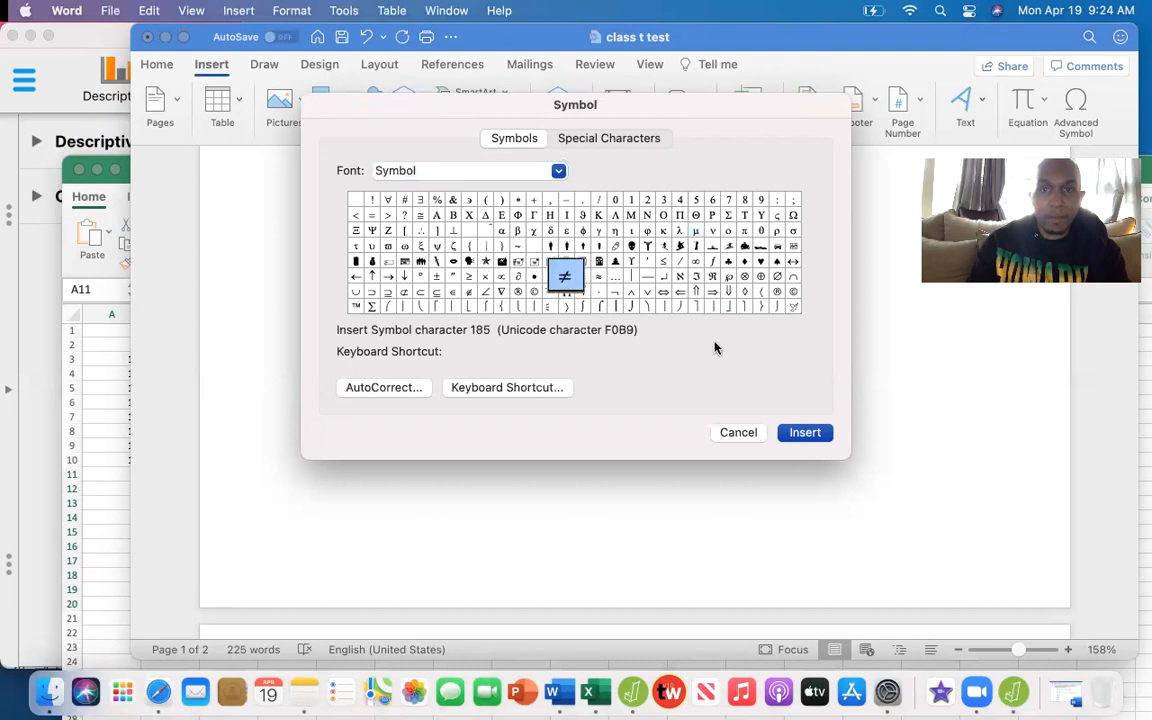
{"action": "left_click", "coordinate": [805, 432]}
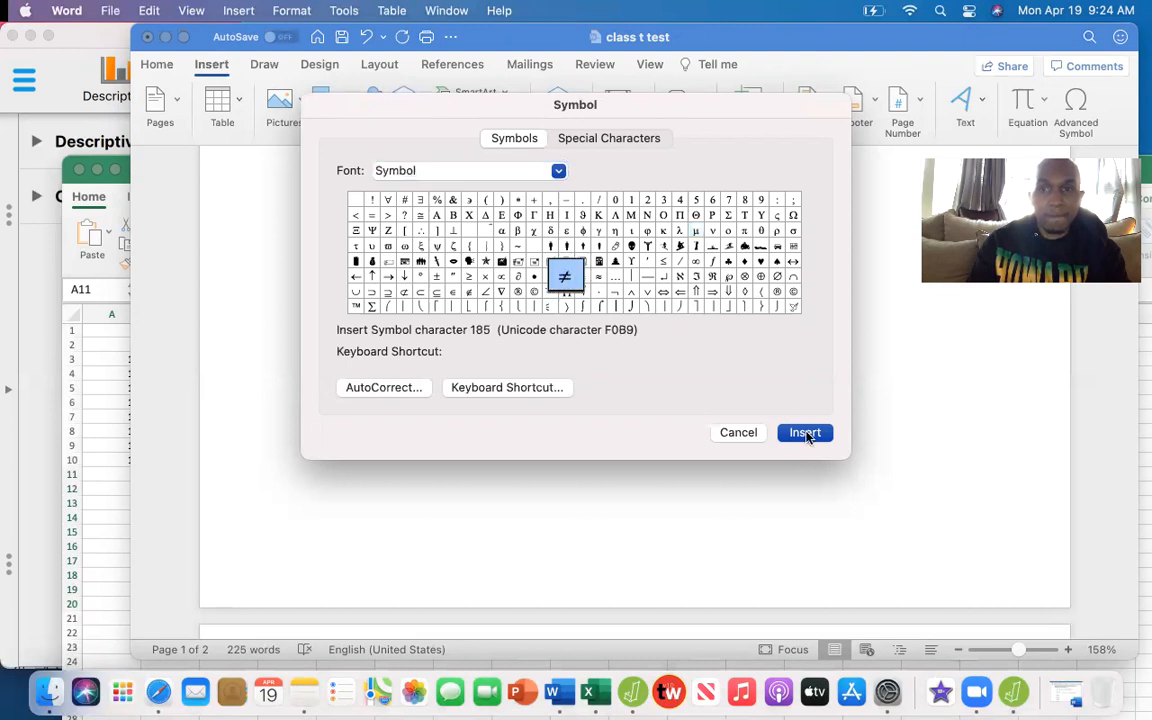
{"action": "left_click", "coordinate": [746, 433]}
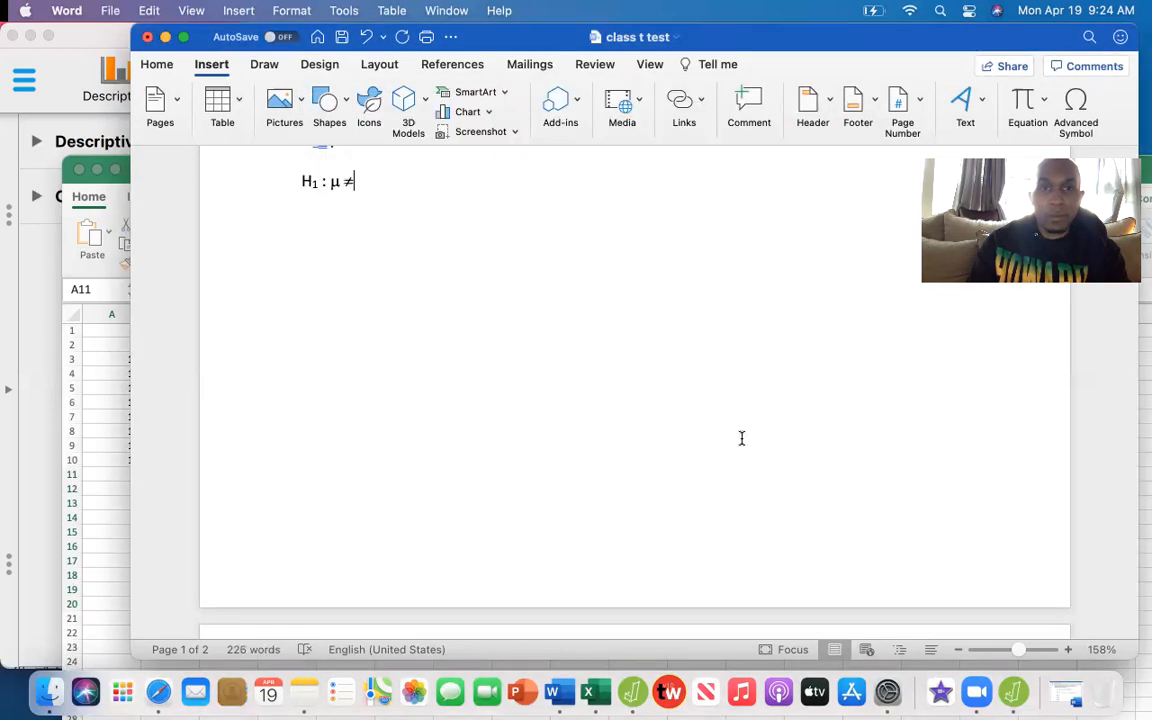
{"action": "type", "text": "10"}
- Insert an α symbol from the Symbol font on a new line below the alternative hypothesis
{"action": "left_click", "coordinate": [677, 389]}
{"action": "key", "text": "Up"}
{"action": "key", "text": "Up"}
{"action": "key", "text": "Up"}
{"action": "key", "text": "Up"}
{"action": "key", "text": "Up"}
{"action": "key", "text": "Up"}
{"action": "key", "text": "Up"}
{"action": "key", "text": "Up"}
{"action": "key", "text": "Up"}
{"action": "key", "text": "Up"}
{"action": "key", "text": "Up"}
{"action": "key", "text": "Up"}
{"action": "key", "text": "Up"}
{"action": "key", "text": "Up"}
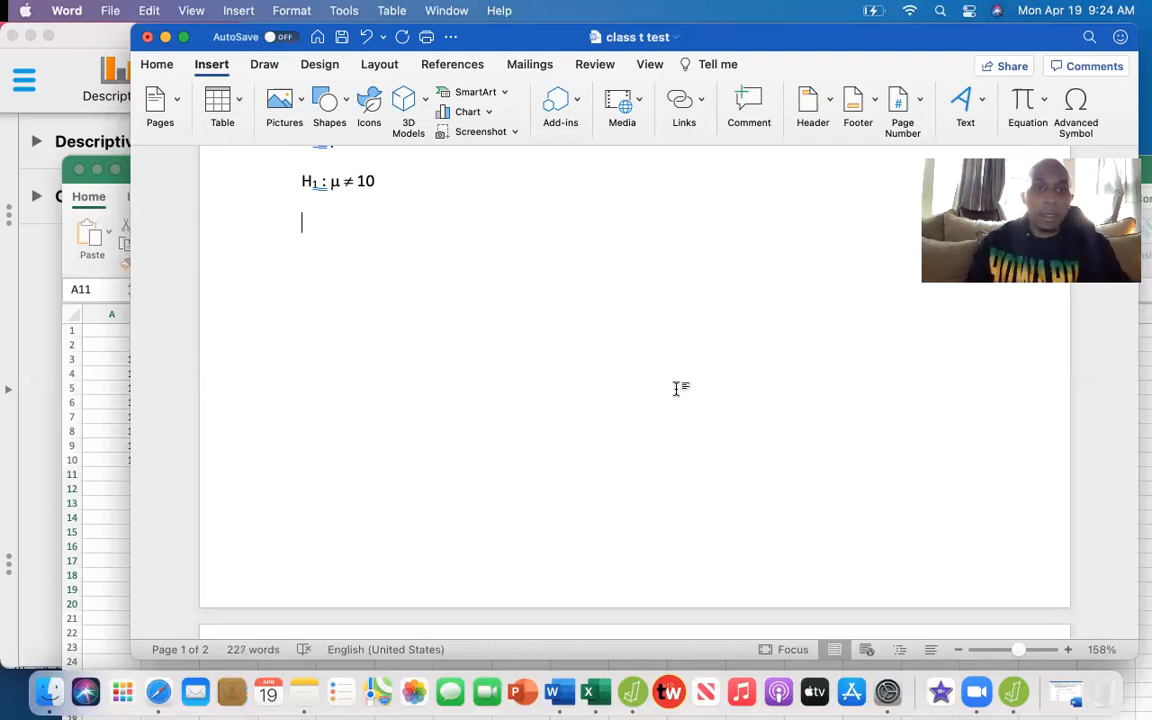
{"action": "key", "text": "Up"}
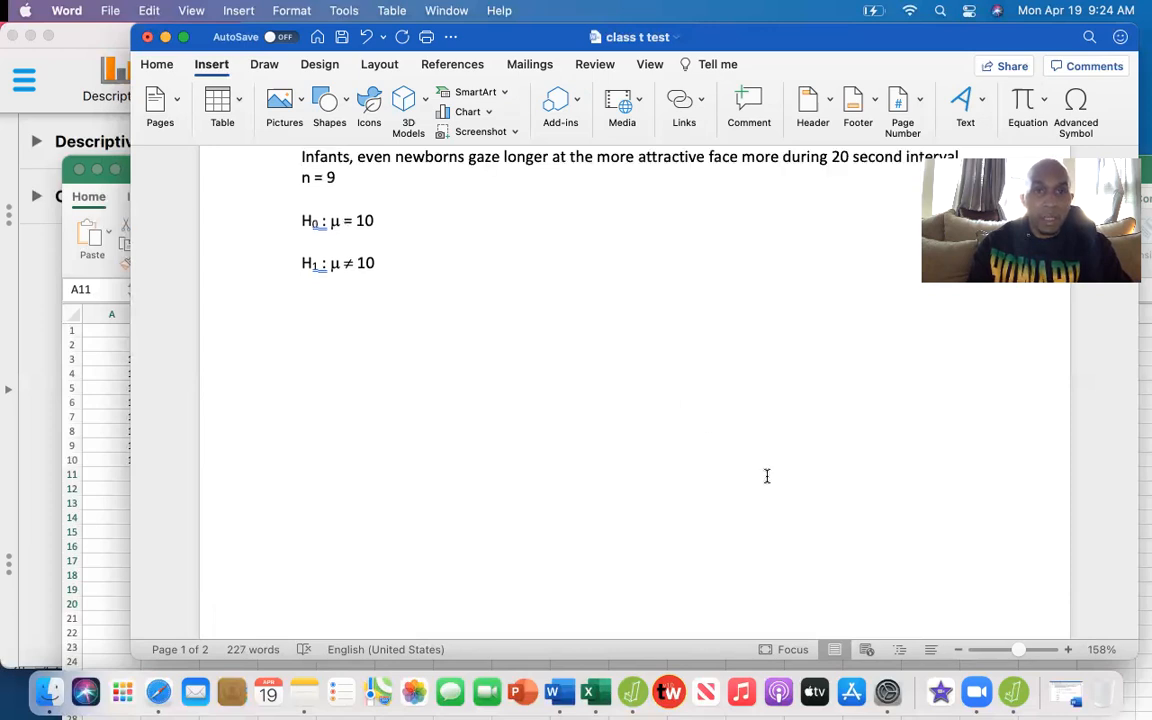
{"action": "left_click", "coordinate": [397, 263]}
{"action": "key", "text": "Return"}
{"action": "key", "text": "Return"}
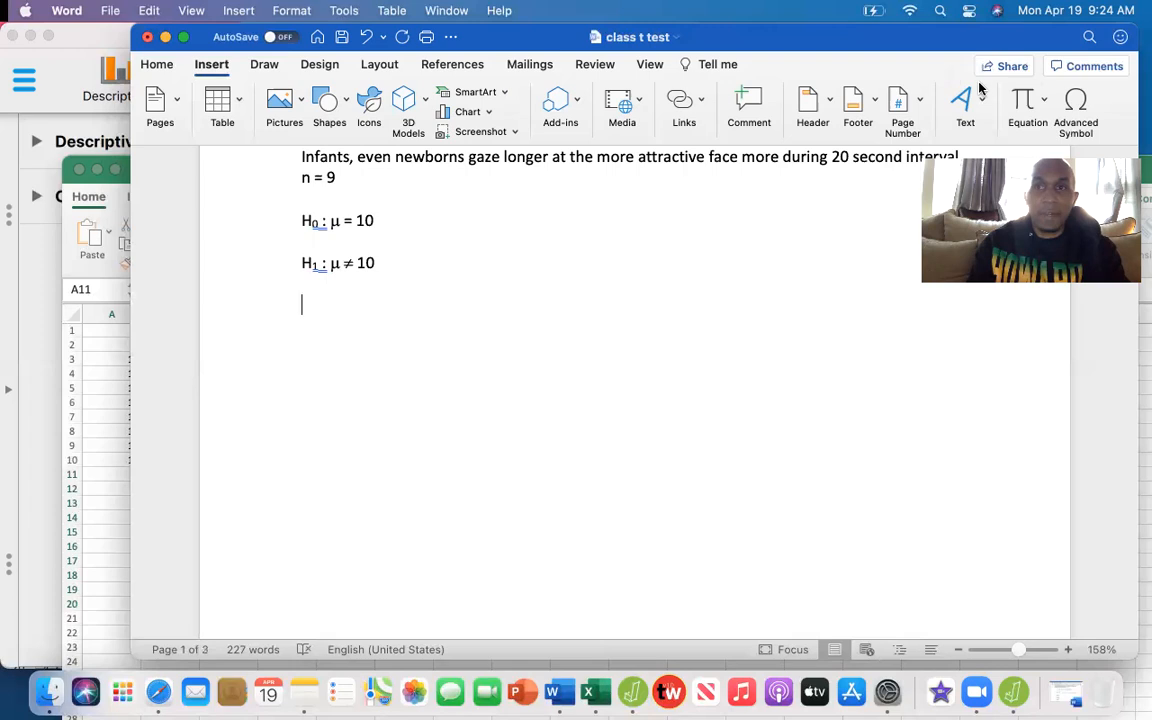
{"action": "left_click", "coordinate": [1076, 105]}
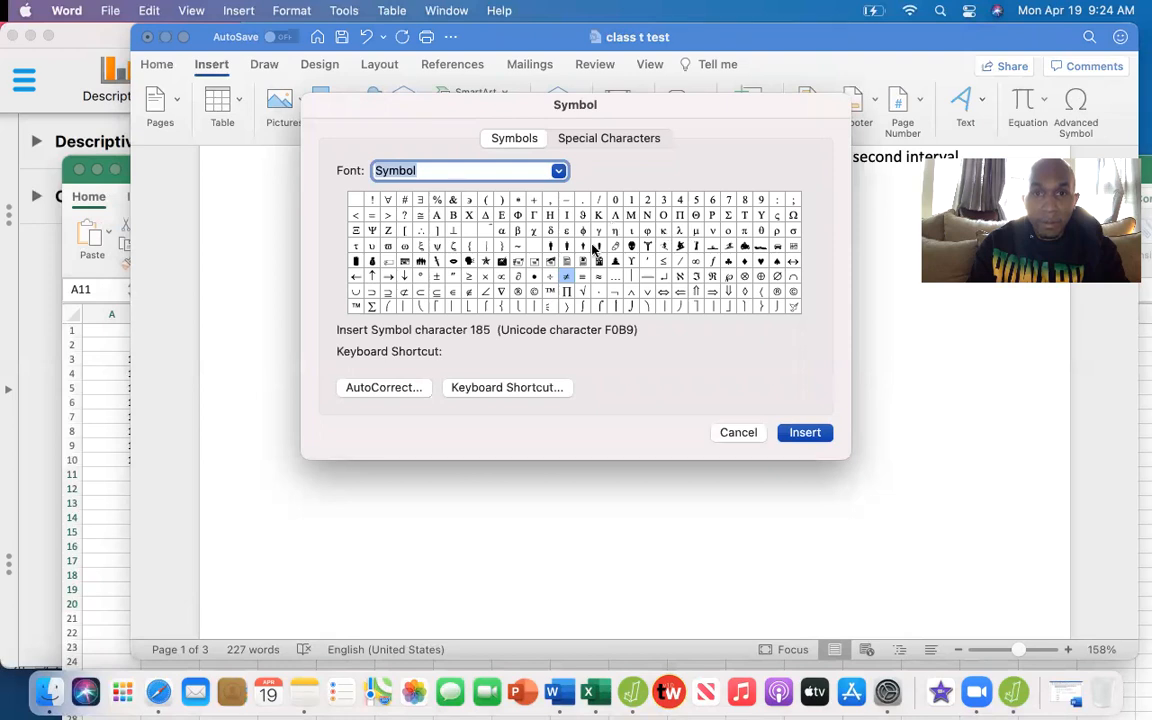
{"action": "left_click", "coordinate": [501, 231]}
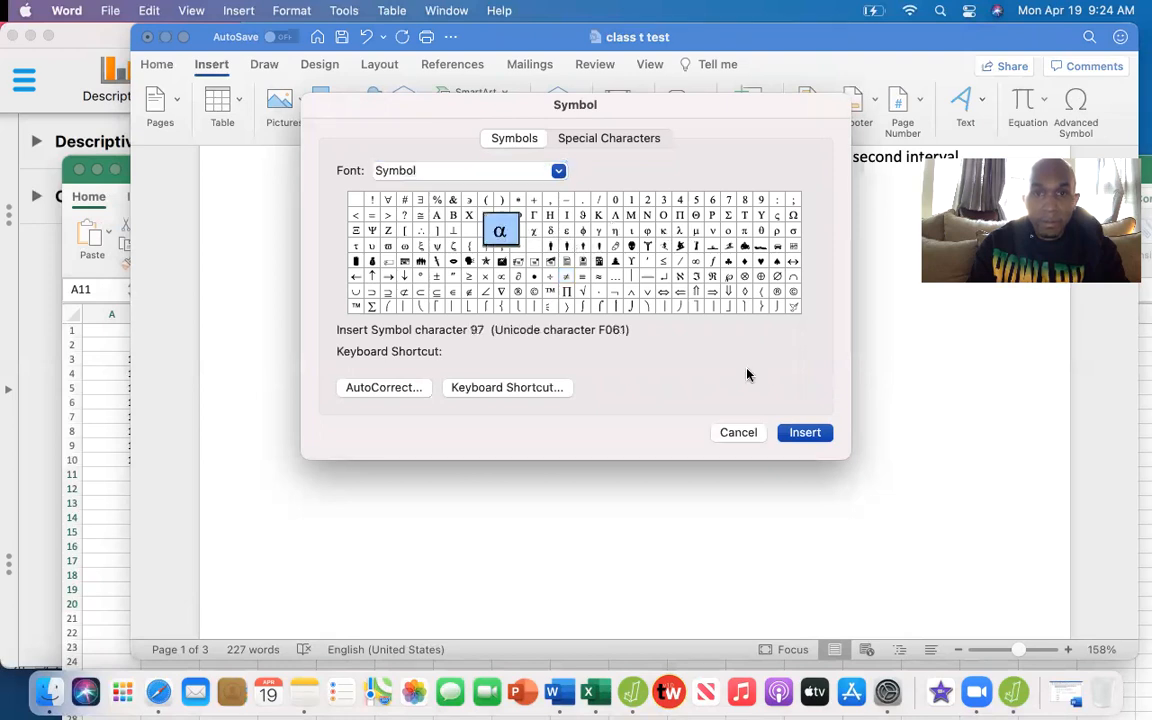
{"action": "left_click", "coordinate": [810, 437]}
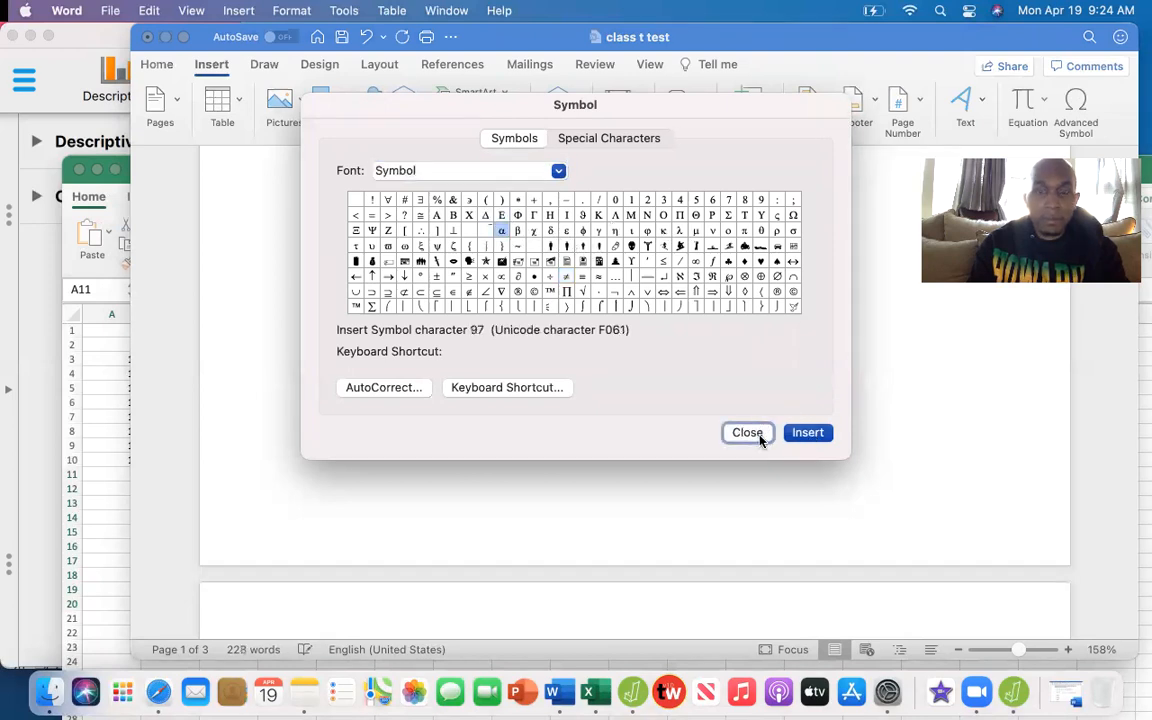
{"action": "left_click", "coordinate": [745, 432]}
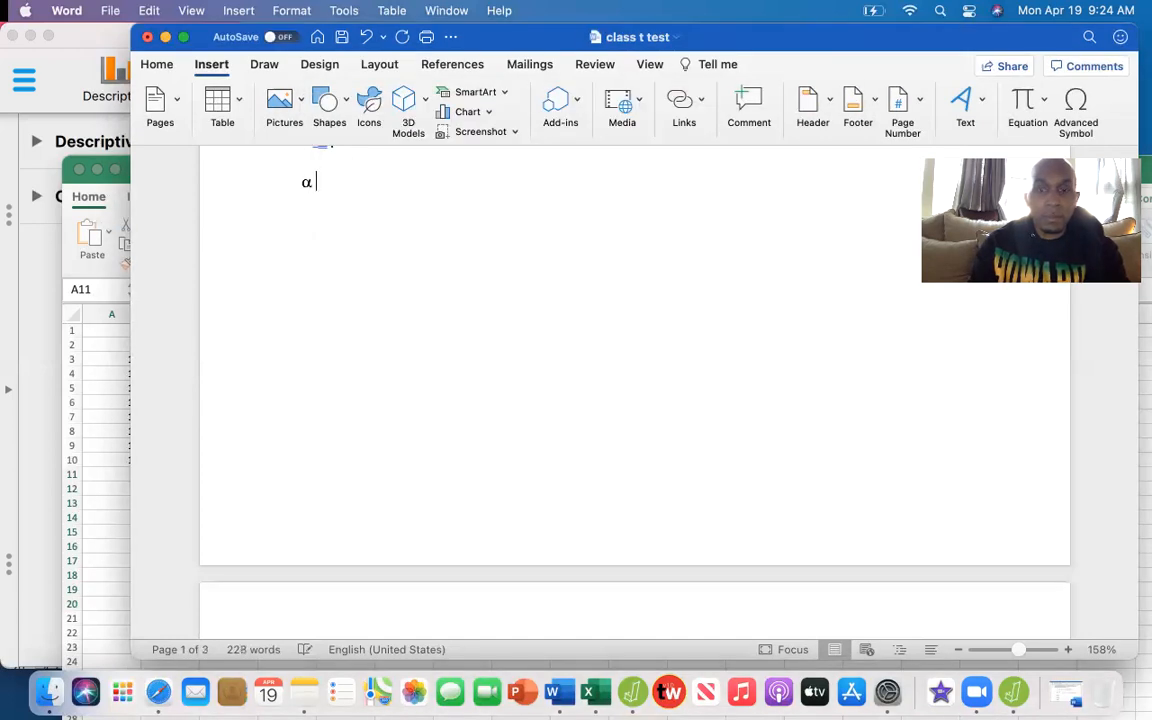
- Complete the significance level by adding "= .05" after α, followed by blank lines
{"action": "type", "text": ":"}
{"action": "key", "text": "BackSpace"}
{"action": "type", "text": "= .05"}
{"action": "key", "text": "Return"}
{"action": "key", "text": "Return"}
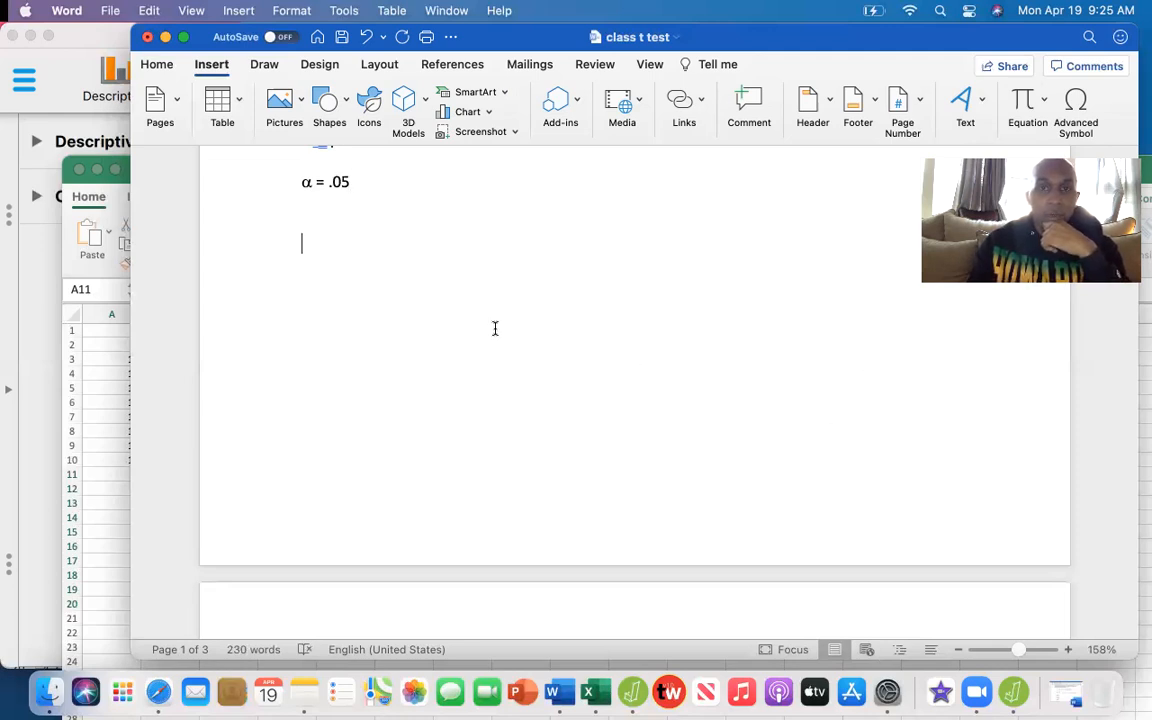
- Add "df = 8" after "n = 9" in the infant gaze example, separated by a tab
{"action": "key", "text": "Up"}
{"action": "key", "text": "Up"}
{"action": "key", "text": "Up"}
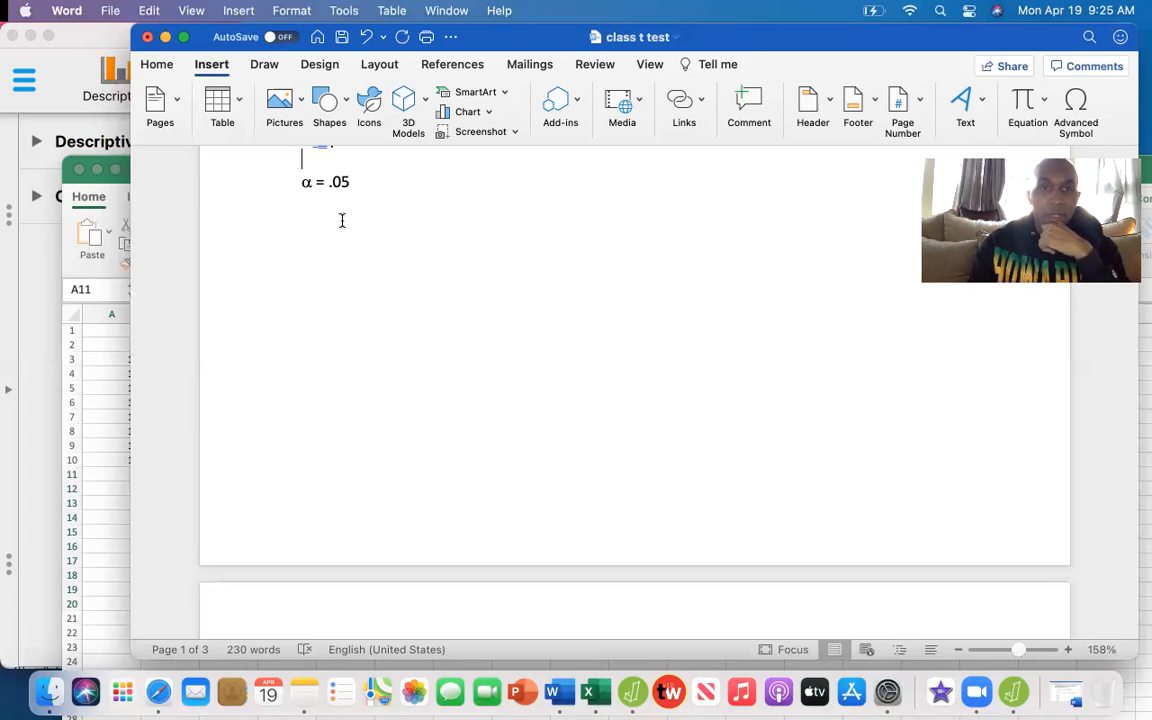
{"action": "key", "text": "Up"}
{"action": "key", "text": "Up"}
{"action": "key", "text": "Up"}
{"action": "key", "text": "Up"}
{"action": "key", "text": "Up"}
{"action": "key", "text": "Up"}
{"action": "key", "text": "Up"}
{"action": "key", "text": "Up"}
{"action": "key", "text": "Up"}
{"action": "key", "text": "Up"}
{"action": "key", "text": "Up"}
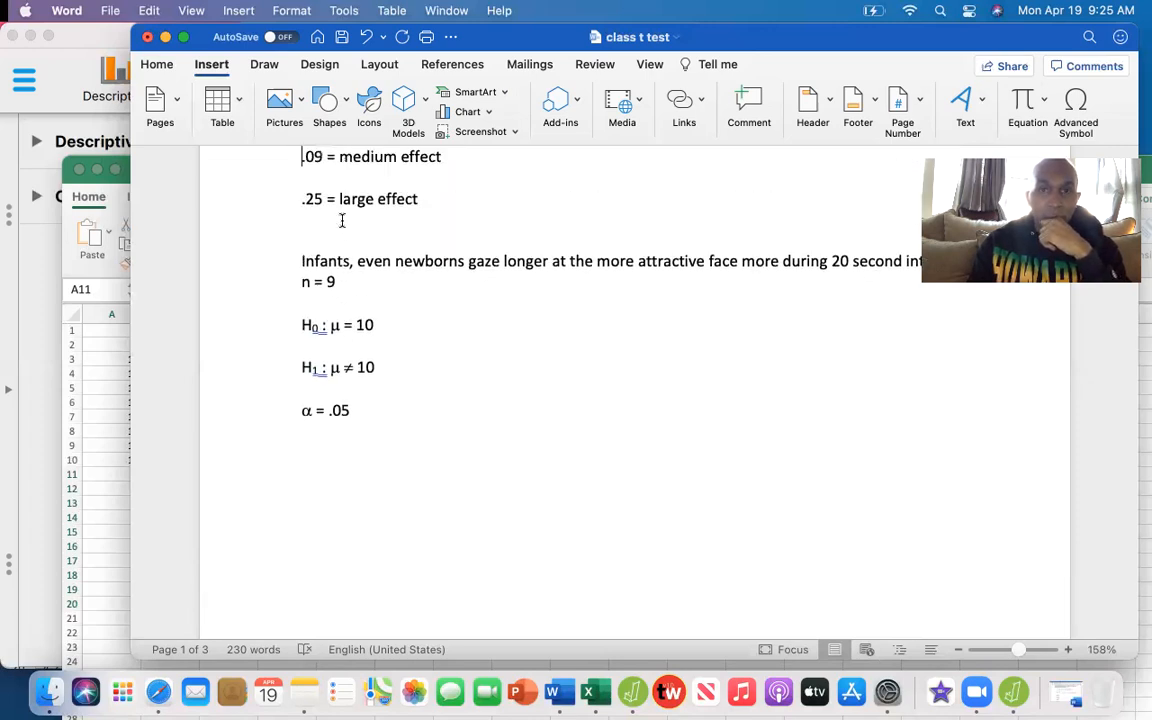
{"action": "key", "text": "Up"}
{"action": "key", "text": "Down"}
{"action": "key", "text": "Down"}
{"action": "key", "text": "Down"}
{"action": "key", "text": "Down"}
{"action": "key", "text": "Down"}
{"action": "key", "text": "Down"}
{"action": "key", "text": "Down"}
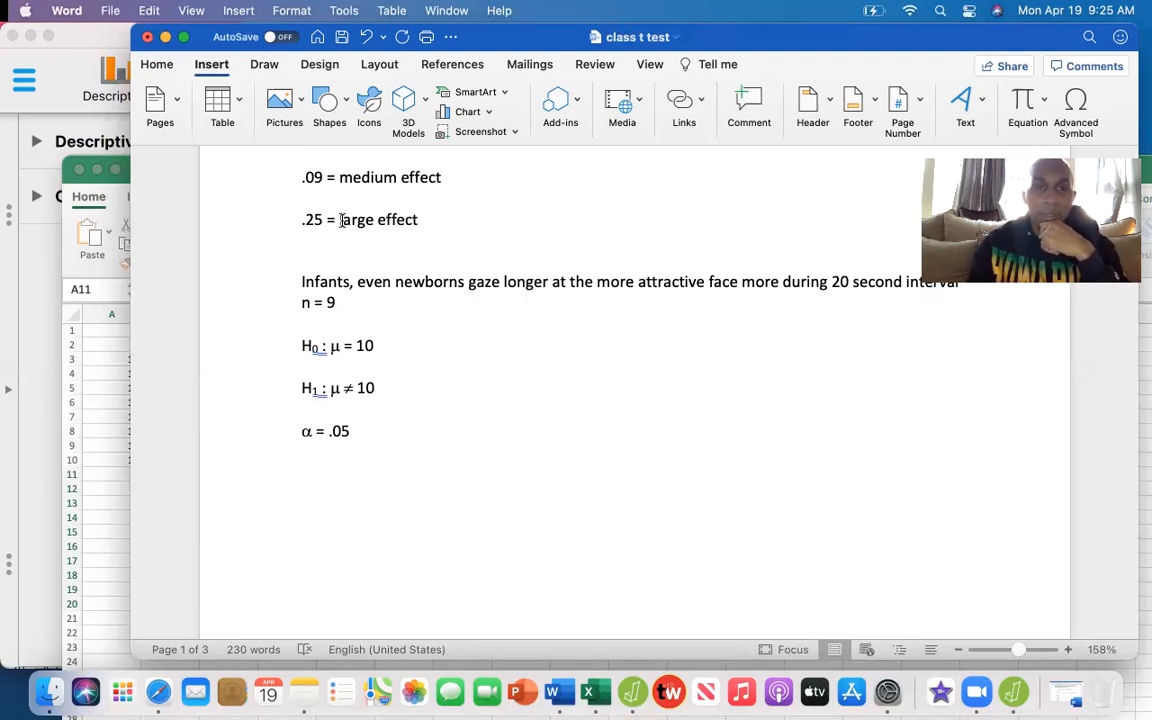
{"action": "left_click", "coordinate": [381, 301]}
{"action": "key", "text": "Tab"}
{"action": "type", "text": "d"}
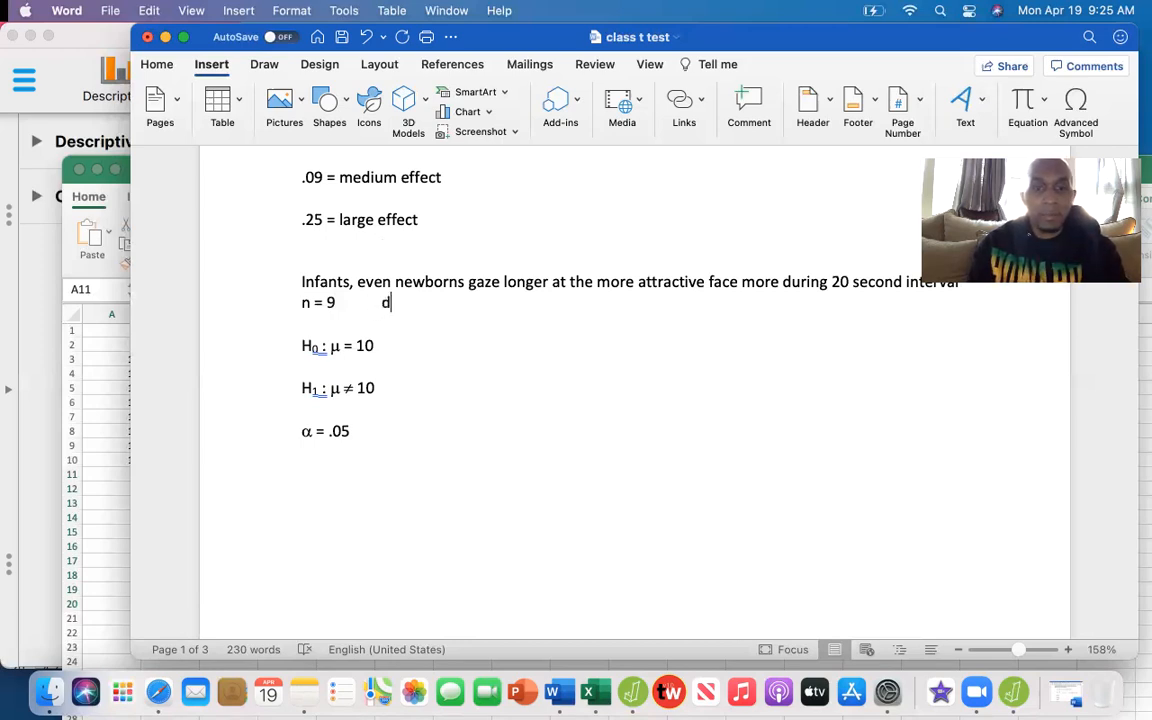
{"action": "type", "text": "f = 8"}
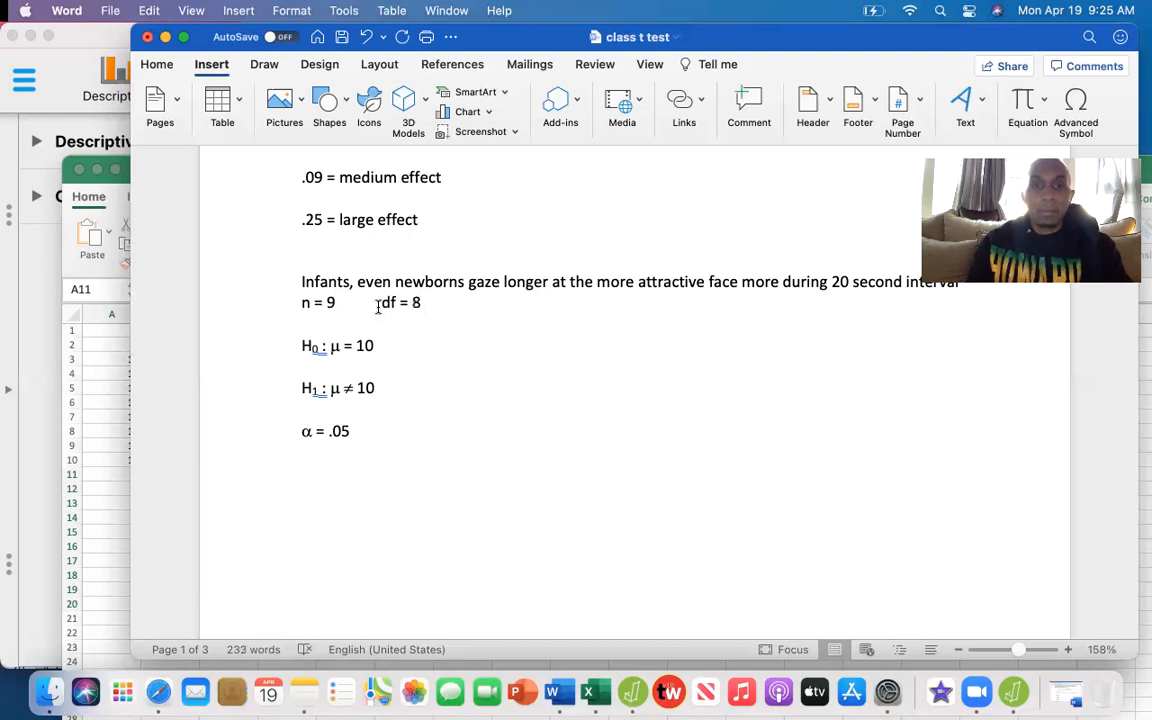
- Add "tcrit = 2.306" after the degrees of freedom, with "crit" in subscript
{"action": "scroll", "coordinate": [386, 311], "scroll_direction": "down", "scroll_amount": 1}
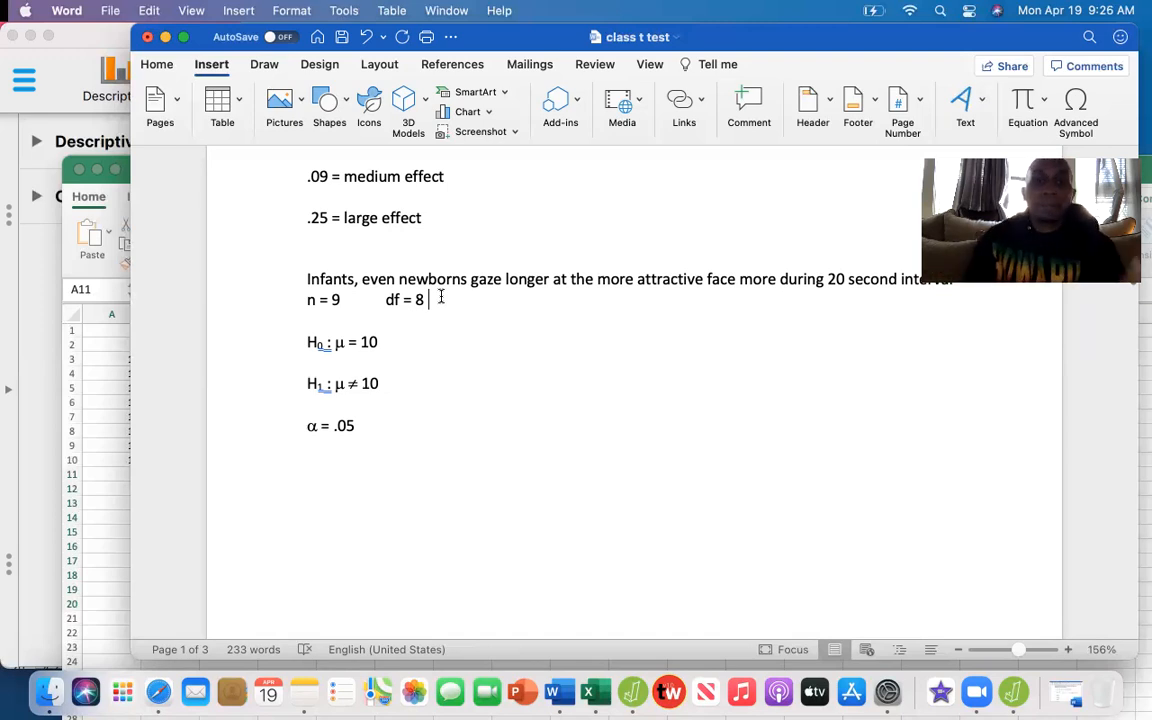
{"action": "type", "text": "t"}
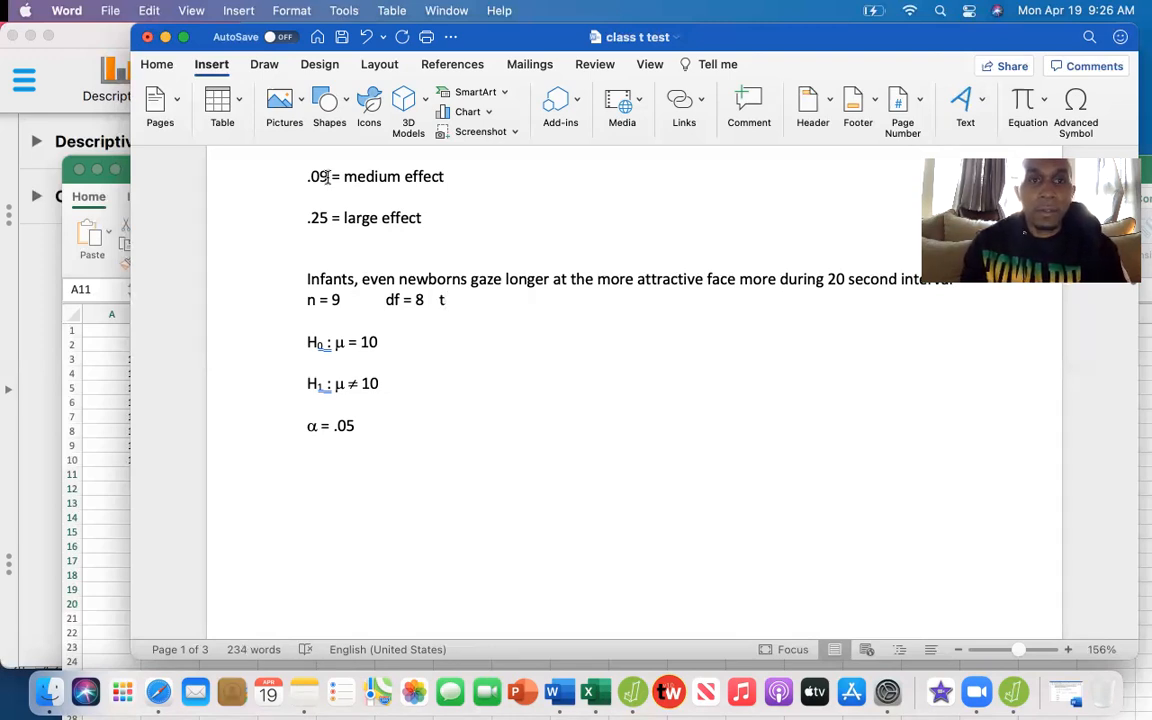
{"action": "left_click", "coordinate": [157, 64]}
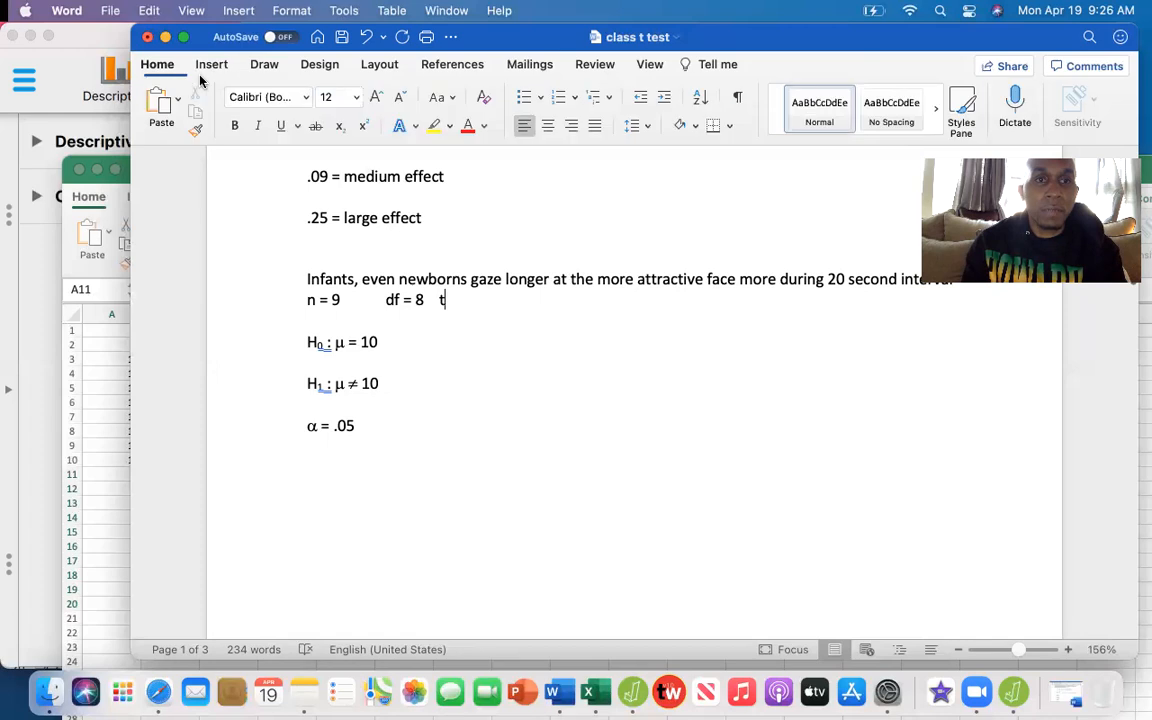
{"action": "left_click", "coordinate": [338, 127]}
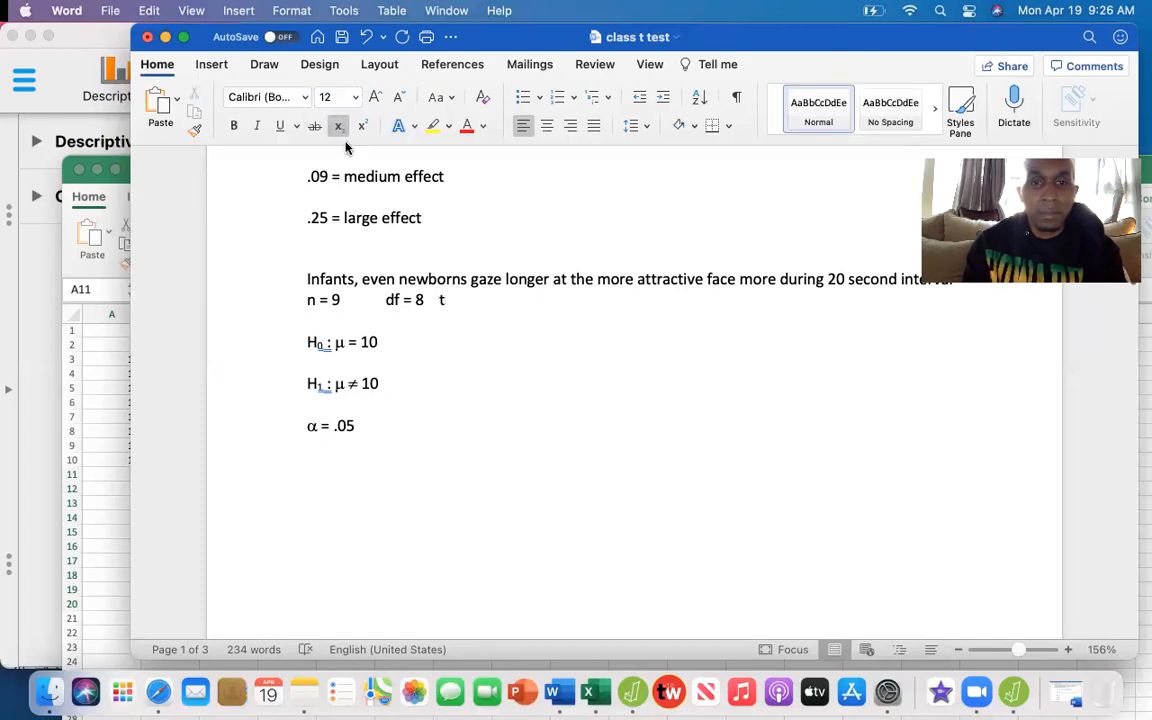
{"action": "type", "text": "crit"}
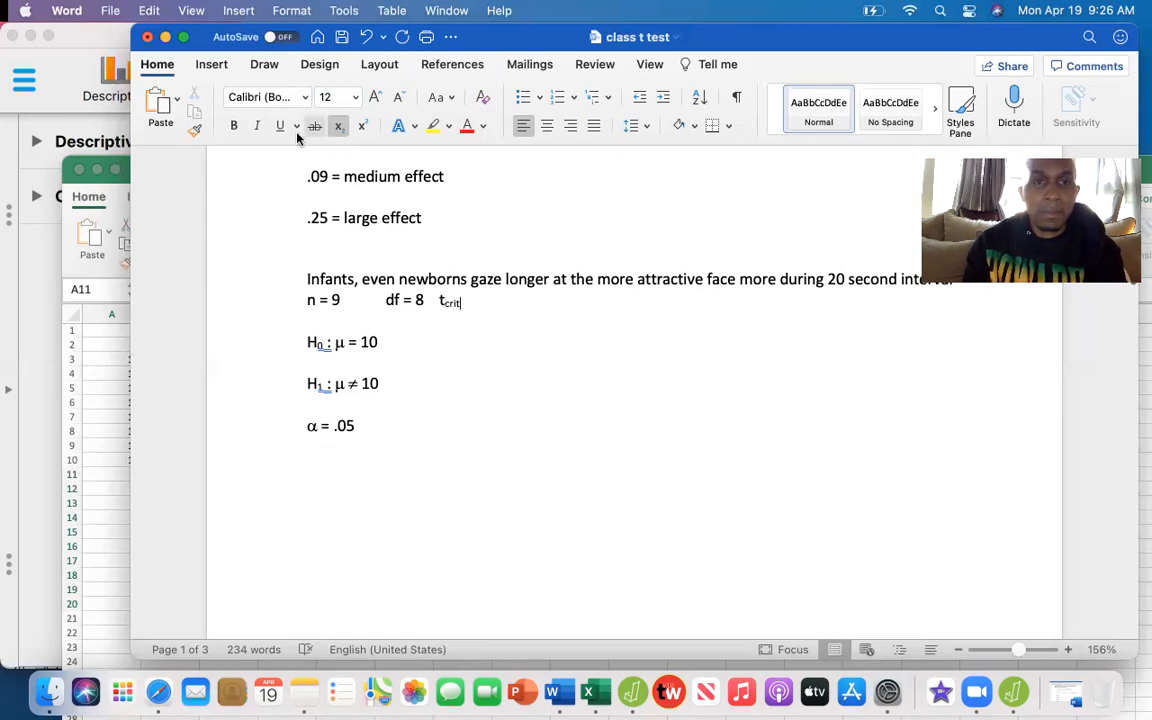
{"action": "left_click", "coordinate": [340, 128]}
{"action": "type", "text": "= 2.306"}
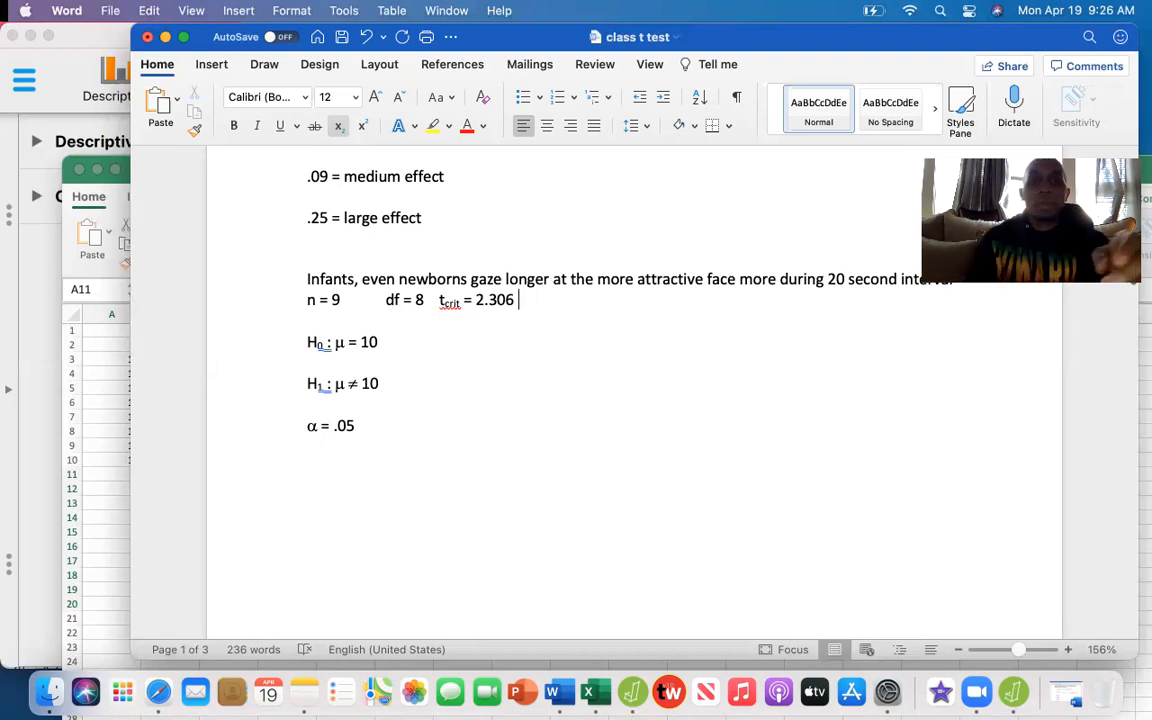
- Insert "(.05)" between the critical t label and its equals sign
{"action": "left_click", "coordinate": [462, 298]}
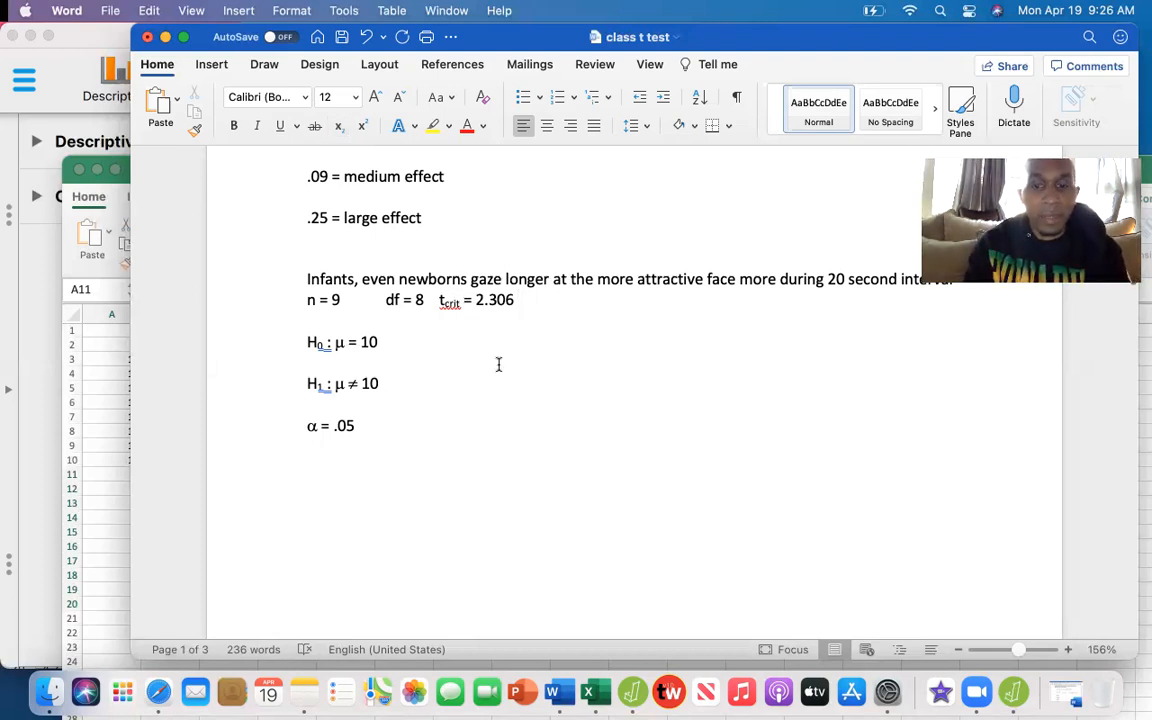
{"action": "type", "text": "(0"}
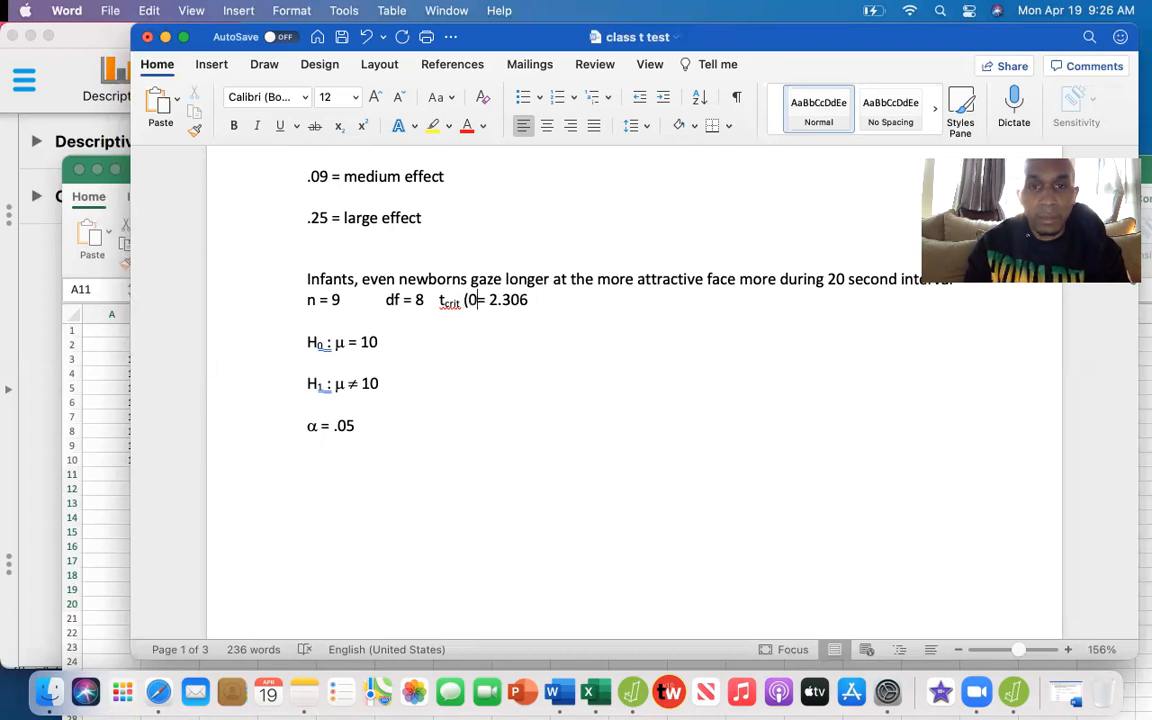
{"action": "type", "text": "."}
{"action": "key", "text": "BackSpace"}
{"action": "key", "text": "BackSpace"}
{"action": "type", "text": ".05)"}
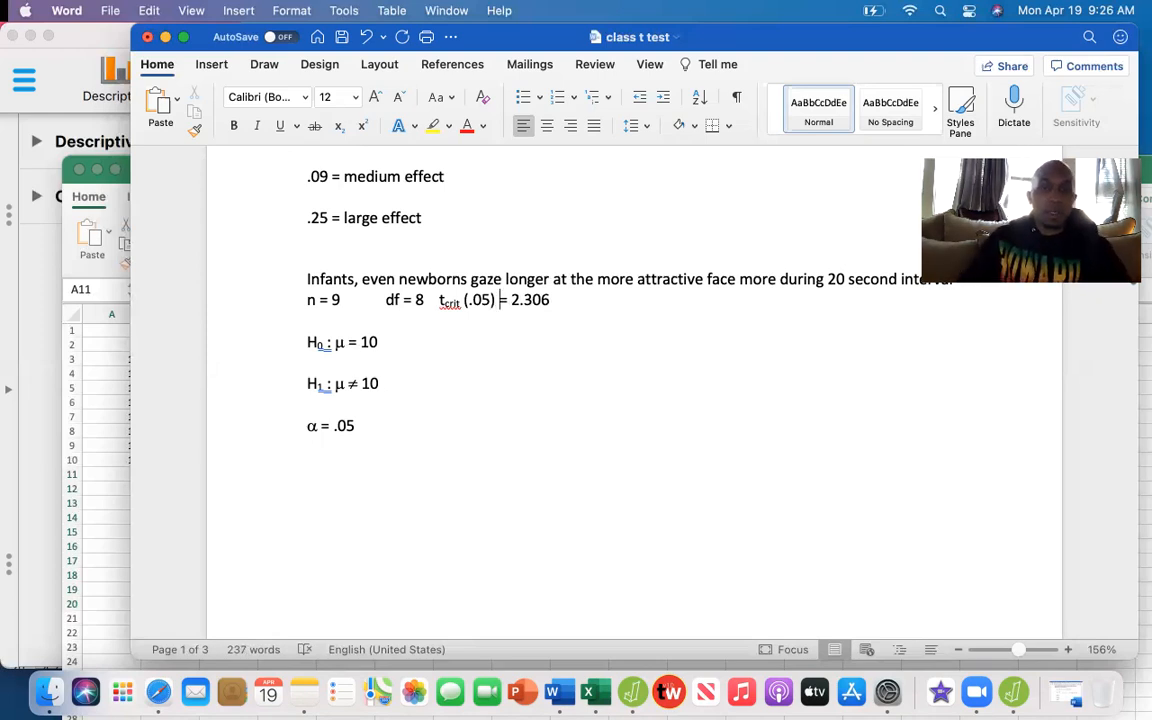
- Review the effect size and r² guidelines above the infant gaze example and return to the hypotheses
{"action": "scroll", "coordinate": [496, 363], "scroll_direction": "up", "scroll_amount": 1}
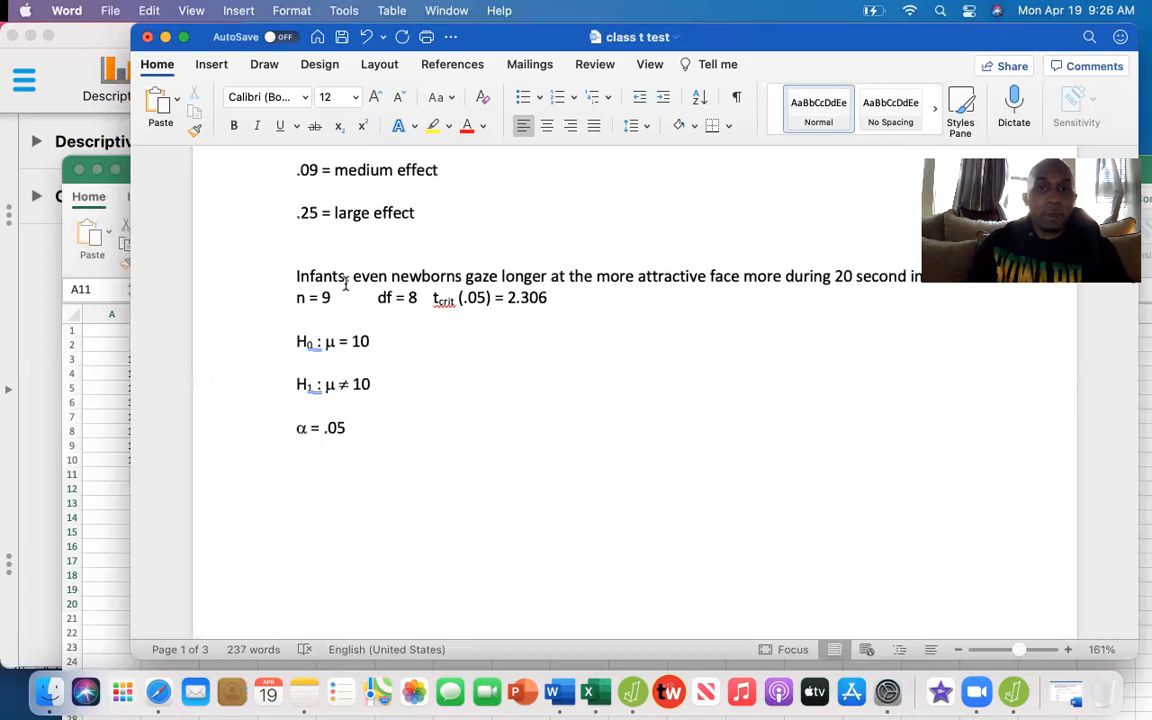
{"action": "left_click", "coordinate": [368, 237]}
{"action": "key", "text": "Up"}
{"action": "key", "text": "Up"}
{"action": "key", "text": "Up"}
{"action": "key", "text": "Up"}
{"action": "key", "text": "Up"}
{"action": "key", "text": "Up"}
{"action": "key", "text": "Up"}
{"action": "key", "text": "Up"}
{"action": "key", "text": "Up"}
{"action": "key", "text": "Up"}
{"action": "key", "text": "Up"}
{"action": "key", "text": "Up"}
{"action": "key", "text": "Up"}
{"action": "key", "text": "Up"}
{"action": "key", "text": "Up"}
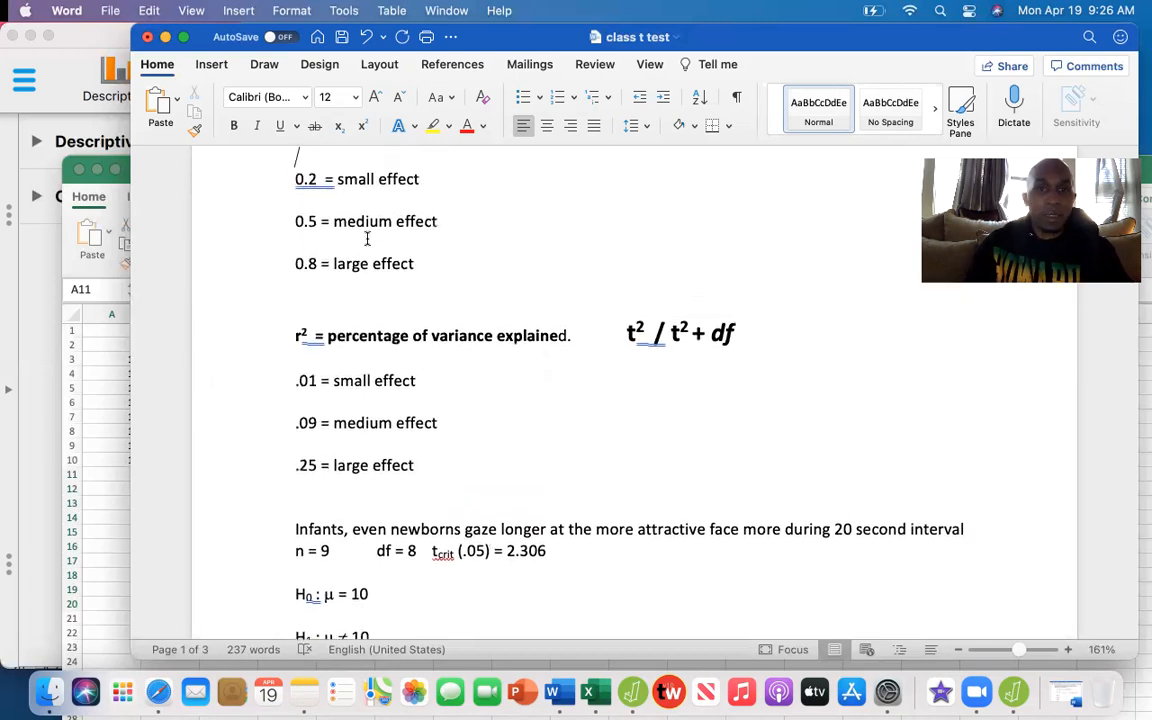
{"action": "key", "text": "Up"}
{"action": "key", "text": "Down"}
{"action": "key", "text": "Down"}
{"action": "key", "text": "Down"}
{"action": "key", "text": "Down"}
{"action": "key", "text": "Down"}
{"action": "key", "text": "Down"}
{"action": "key", "text": "Down"}
{"action": "key", "text": "Down"}
{"action": "key", "text": "Down"}
{"action": "key", "text": "Down"}
{"action": "key", "text": "Down"}
{"action": "key", "text": "Down"}
{"action": "key", "text": "Down"}
{"action": "key", "text": "Down"}
{"action": "key", "text": "Down"}
{"action": "key", "text": "Down"}
{"action": "key", "text": "Down"}
{"action": "key", "text": "Down"}
{"action": "key", "text": "Down"}
{"action": "key", "text": "Down"}
{"action": "key", "text": "Down"}
{"action": "key", "text": "Down"}
{"action": "key", "text": "Down"}
{"action": "key", "text": "Down"}
{"action": "key", "text": "Down"}
{"action": "key", "text": "Down"}
{"action": "key", "text": "Down"}
{"action": "key", "text": "Down"}
{"action": "key", "text": "Down"}
{"action": "key", "text": "Down"}
{"action": "key", "text": "Down"}
{"action": "key", "text": "Down"}
{"action": "key", "text": "Down"}
{"action": "key", "text": "Down"}
{"action": "key", "text": "Down"}
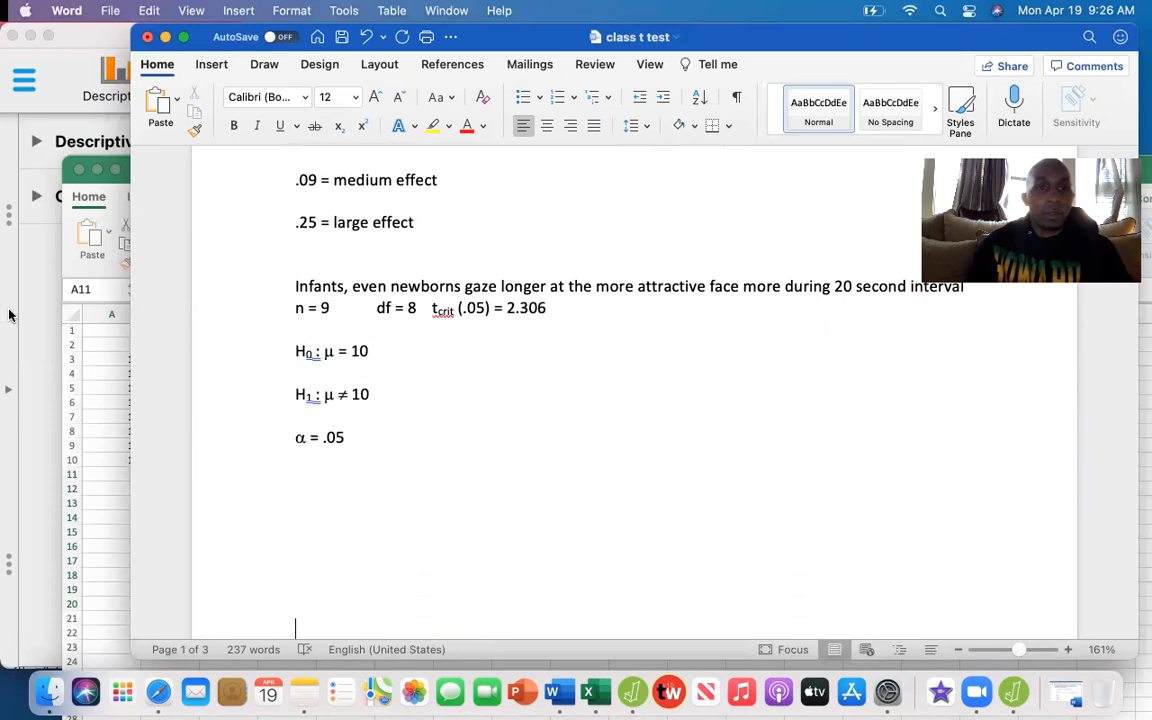
- Switch to the "t test example babies" workbook in Excel, move its window fully into view and examine the scores in column A
{"action": "left_click", "coordinate": [108, 343]}
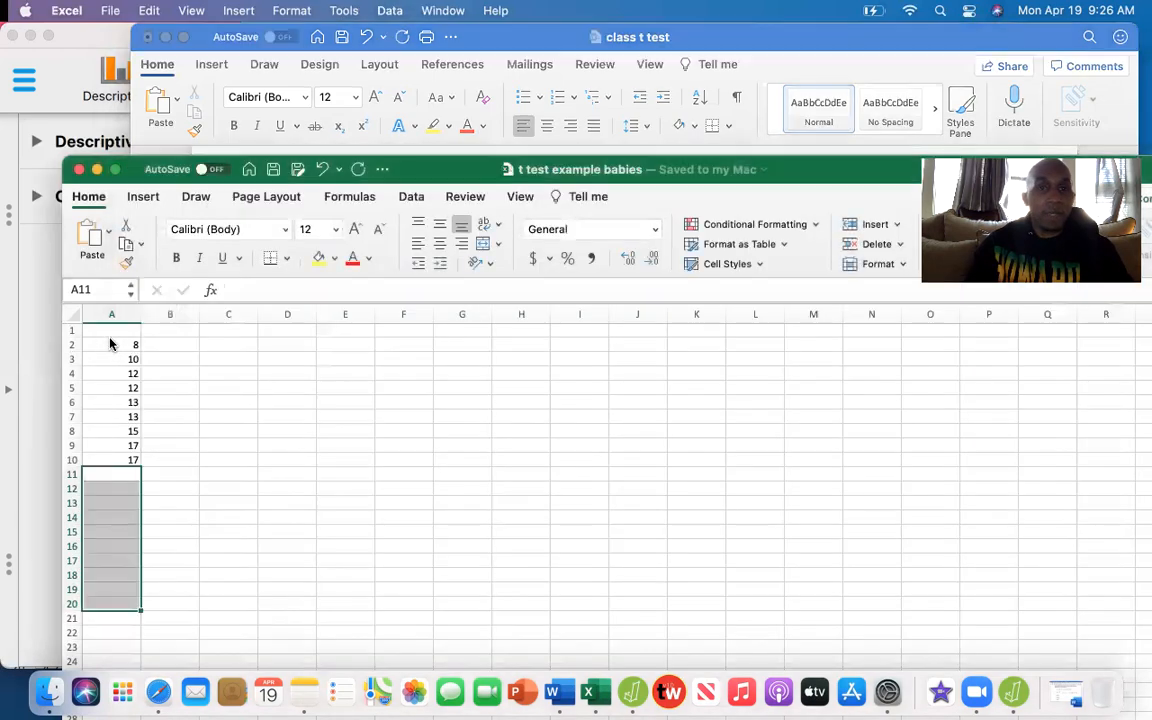
{"action": "left_click_drag", "start_coordinate": [455, 172], "coordinate": [440, 62]}
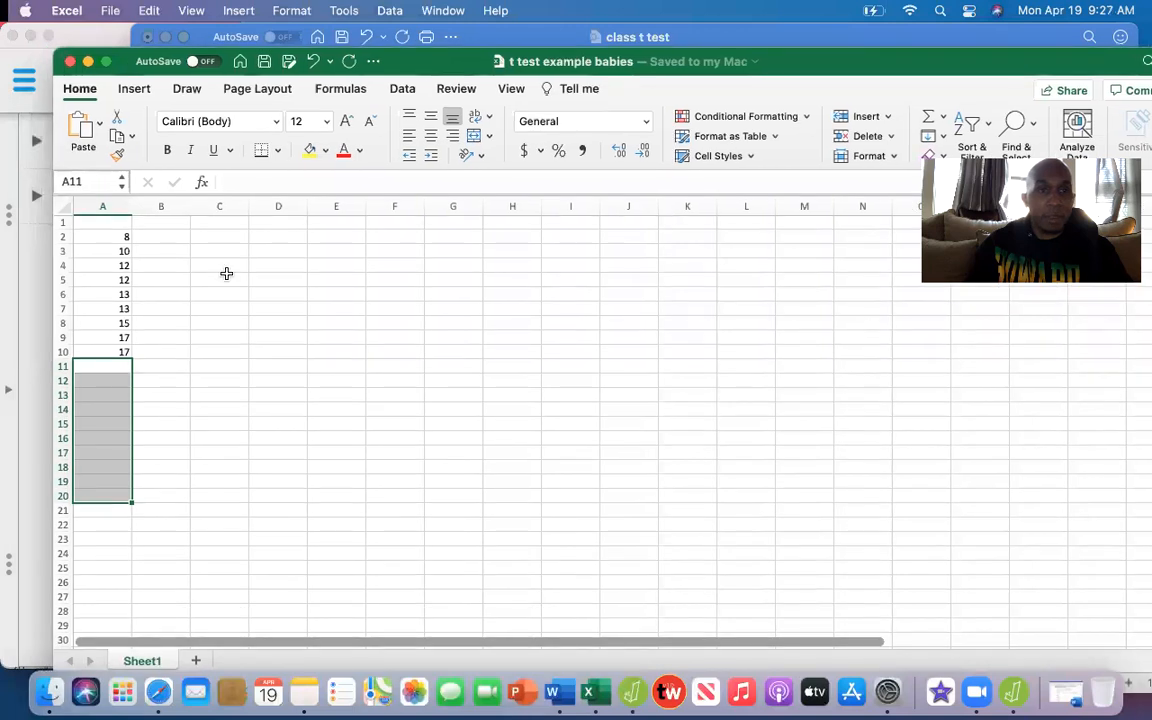
{"action": "left_click", "coordinate": [116, 237]}
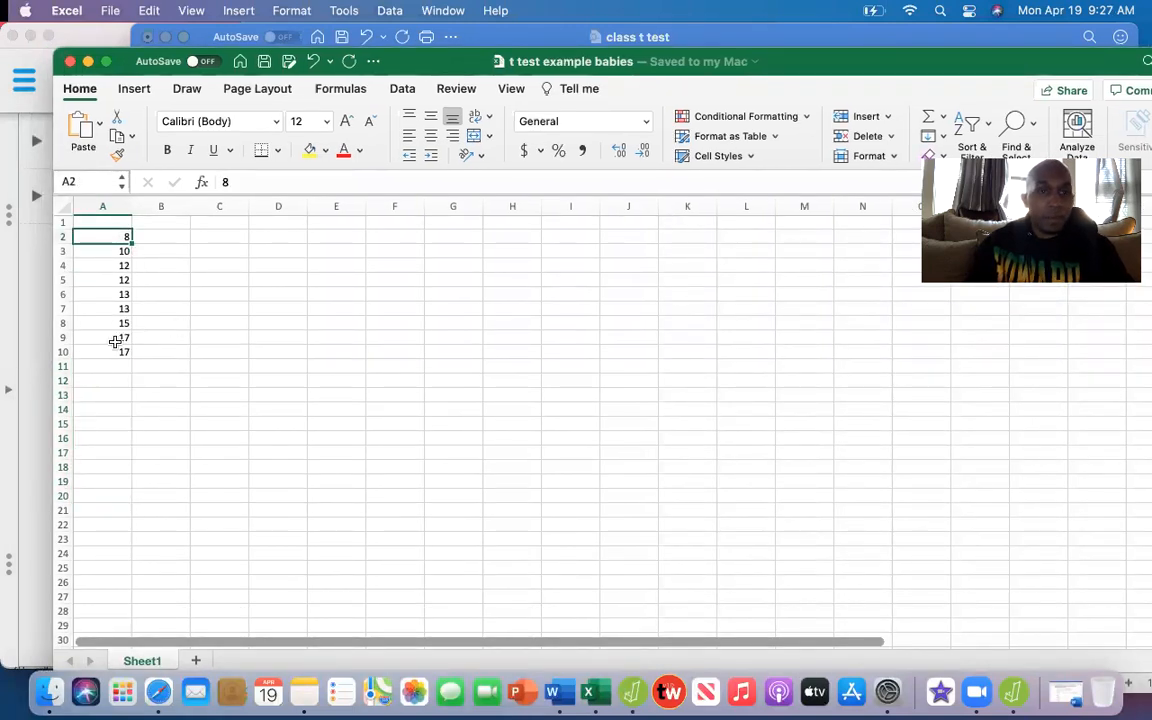
{"action": "left_click", "coordinate": [120, 249]}
{"action": "left_click", "coordinate": [119, 265]}
{"action": "left_click", "coordinate": [113, 294]}
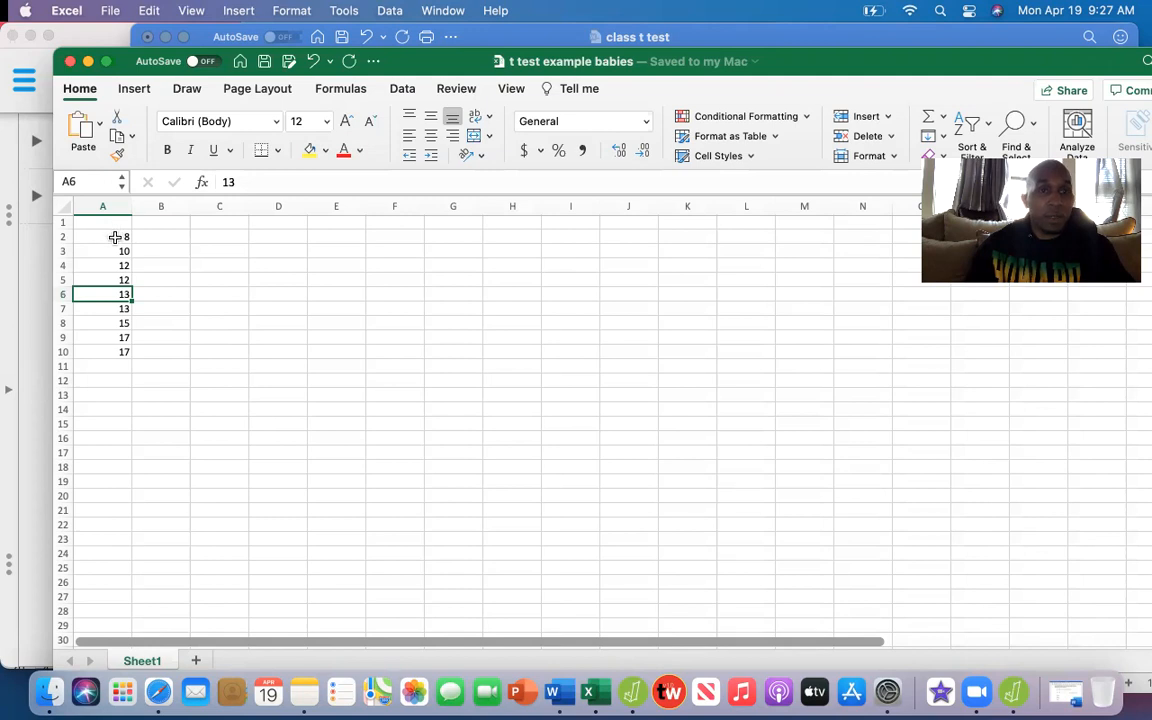
- Calculate the mean of the scores in cell A13 with =average(A2:A10)
{"action": "left_click", "coordinate": [110, 388]}
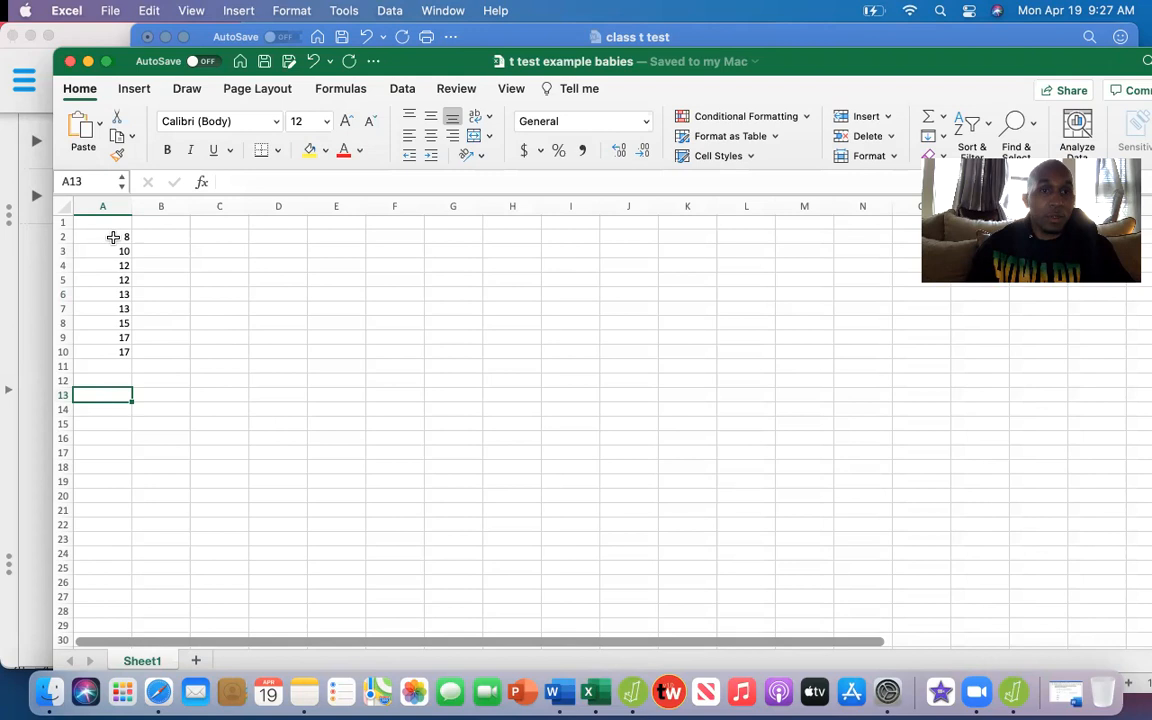
{"action": "left_click", "coordinate": [265, 186]}
{"action": "type", "text": "=average"}
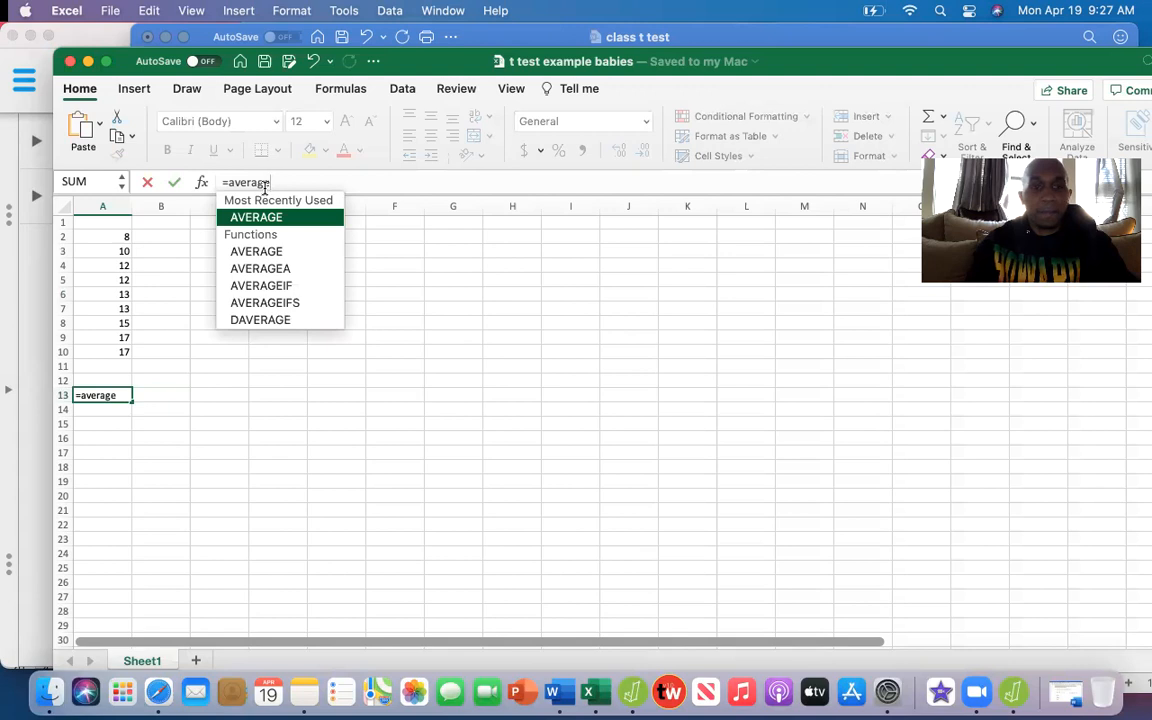
{"action": "type", "text": "(A2:"}
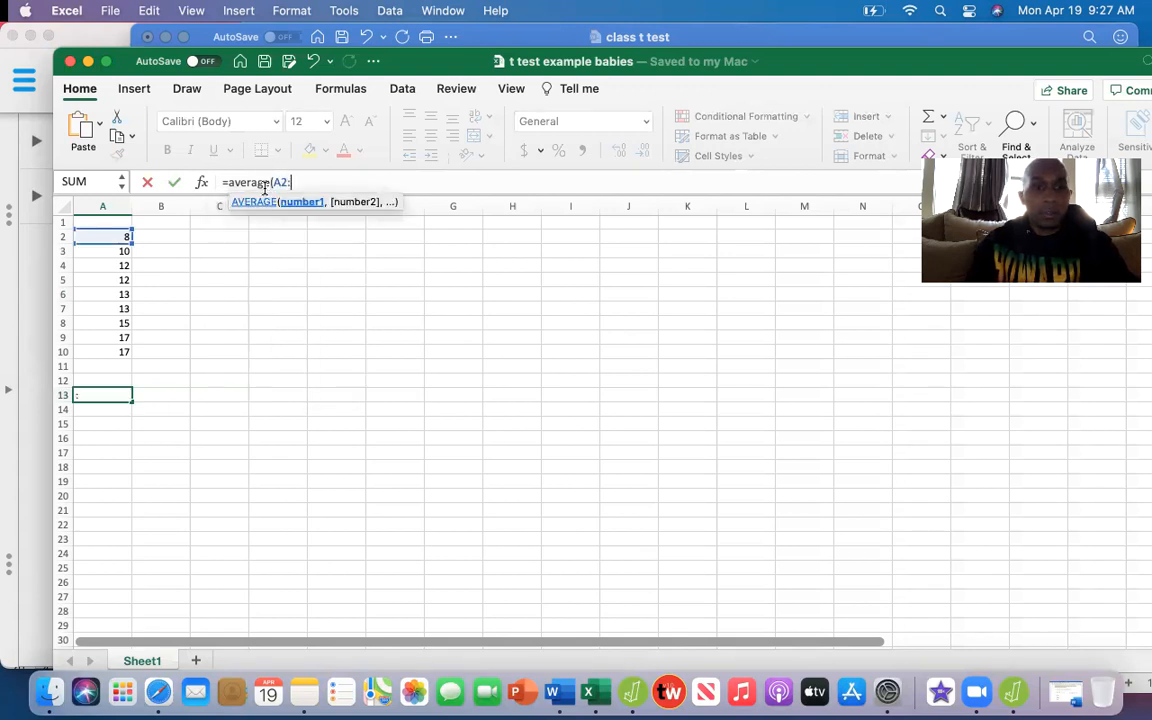
{"action": "type", "text": "A10)"}
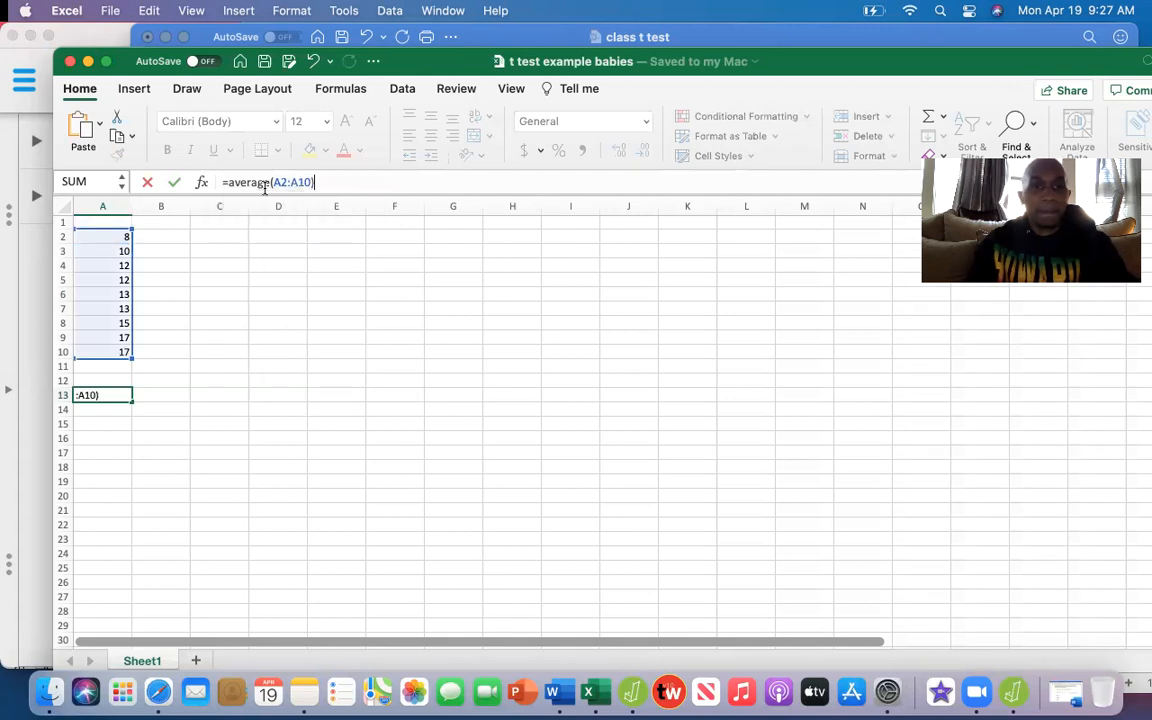
{"action": "key", "text": "Return"}
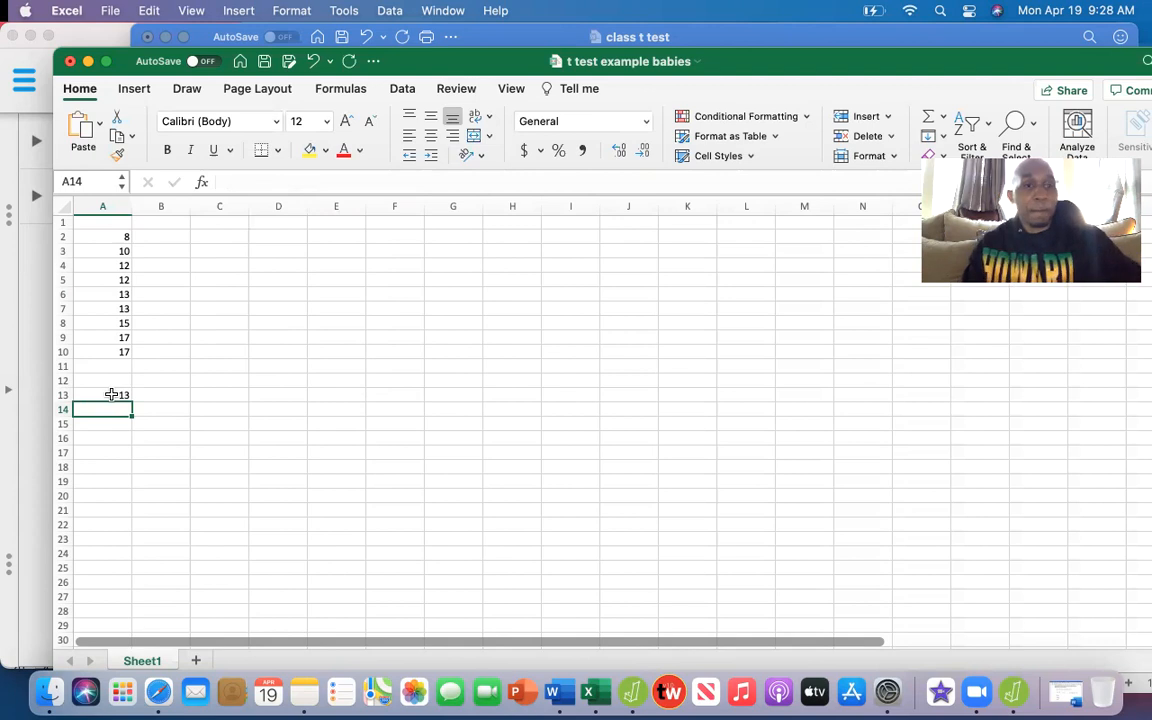
- Clear the average formula from cell A13 and save the workbook, keeping its .ods format
{"action": "scroll", "coordinate": [111, 394], "scroll_direction": "down", "scroll_amount": 1}
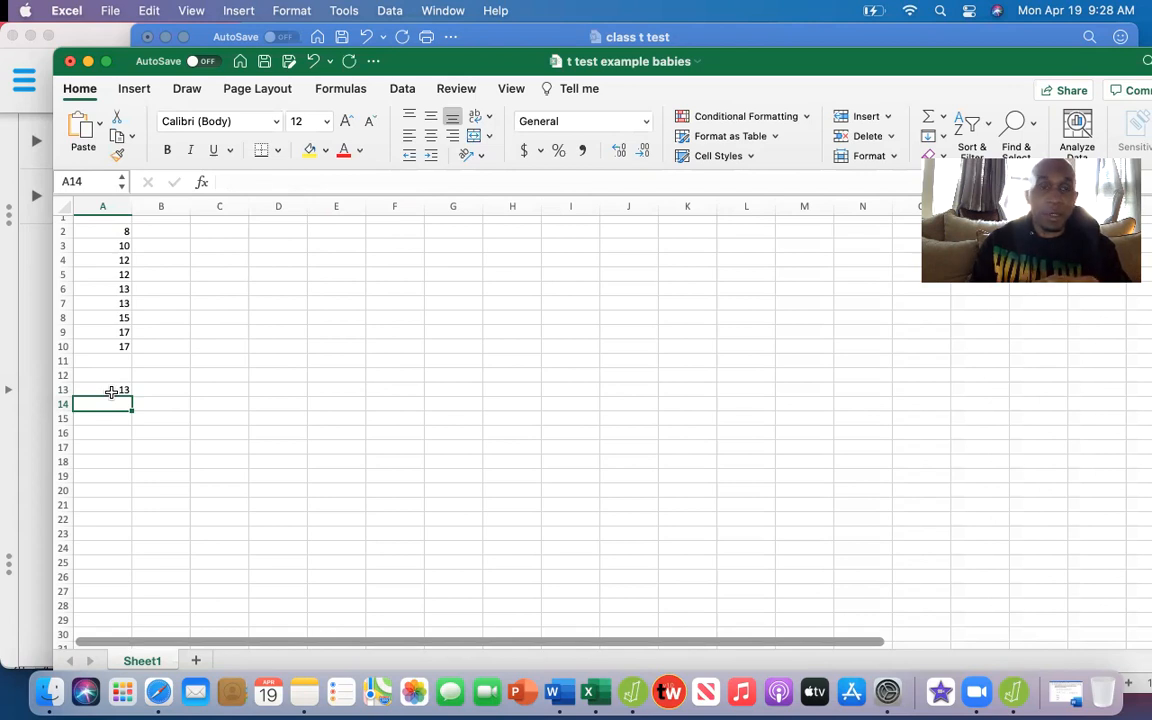
{"action": "left_click", "coordinate": [111, 390]}
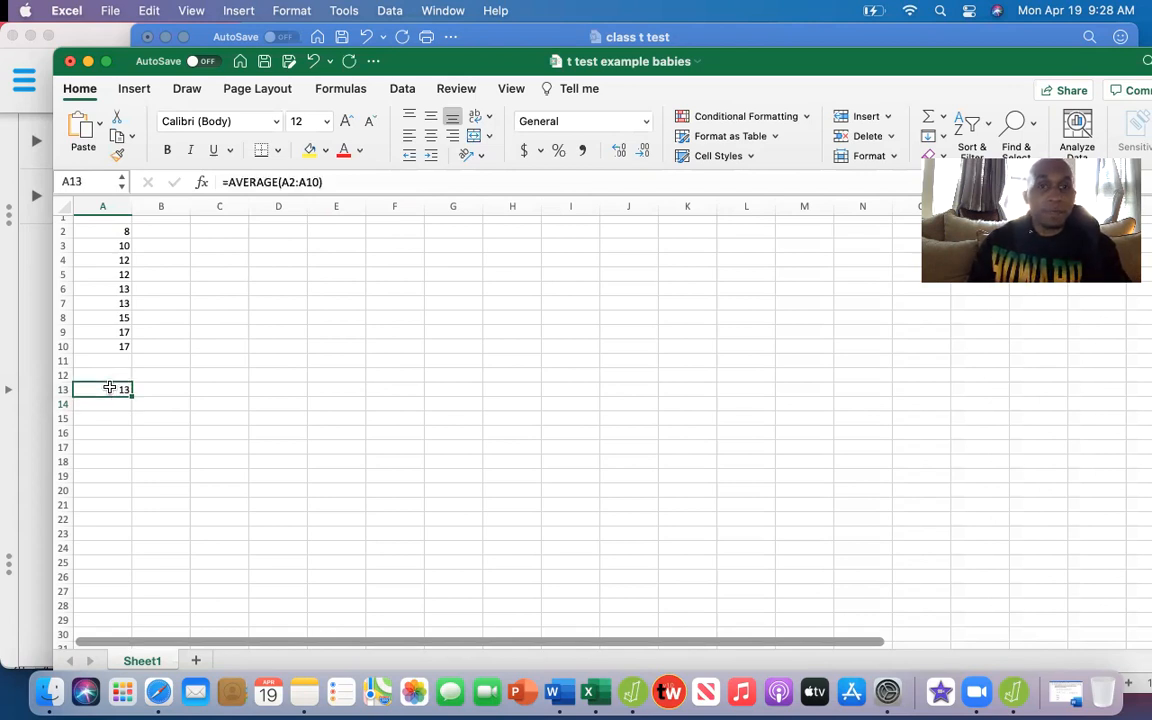
{"action": "left_click", "coordinate": [255, 183]}
{"action": "double_click", "coordinate": [104, 393]}
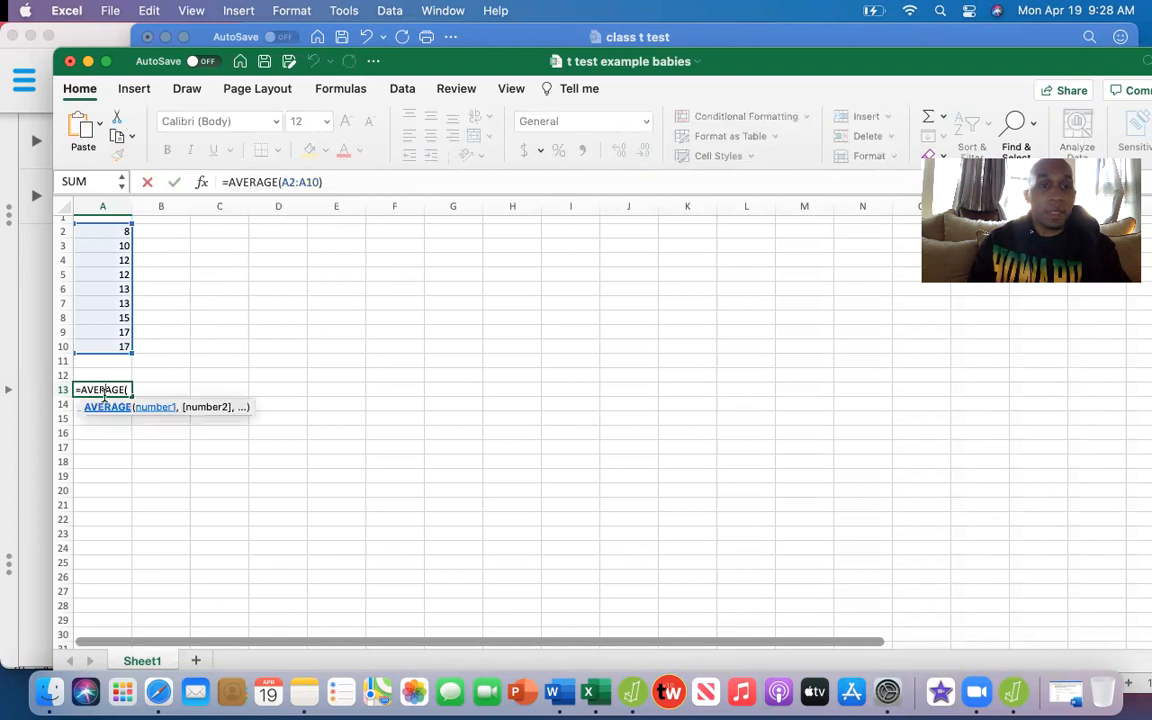
{"action": "triple_click", "coordinate": [104, 391]}
{"action": "left_click", "coordinate": [199, 361]}
{"action": "double_click", "coordinate": [101, 391]}
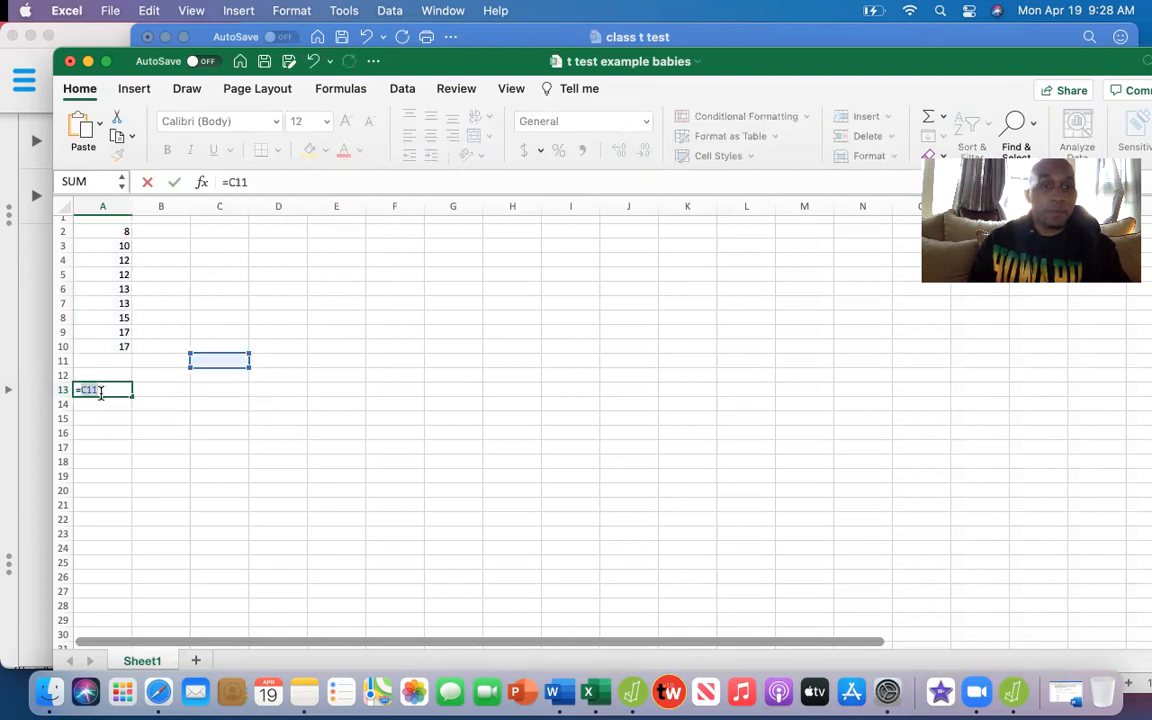
{"action": "key", "text": "Escape"}
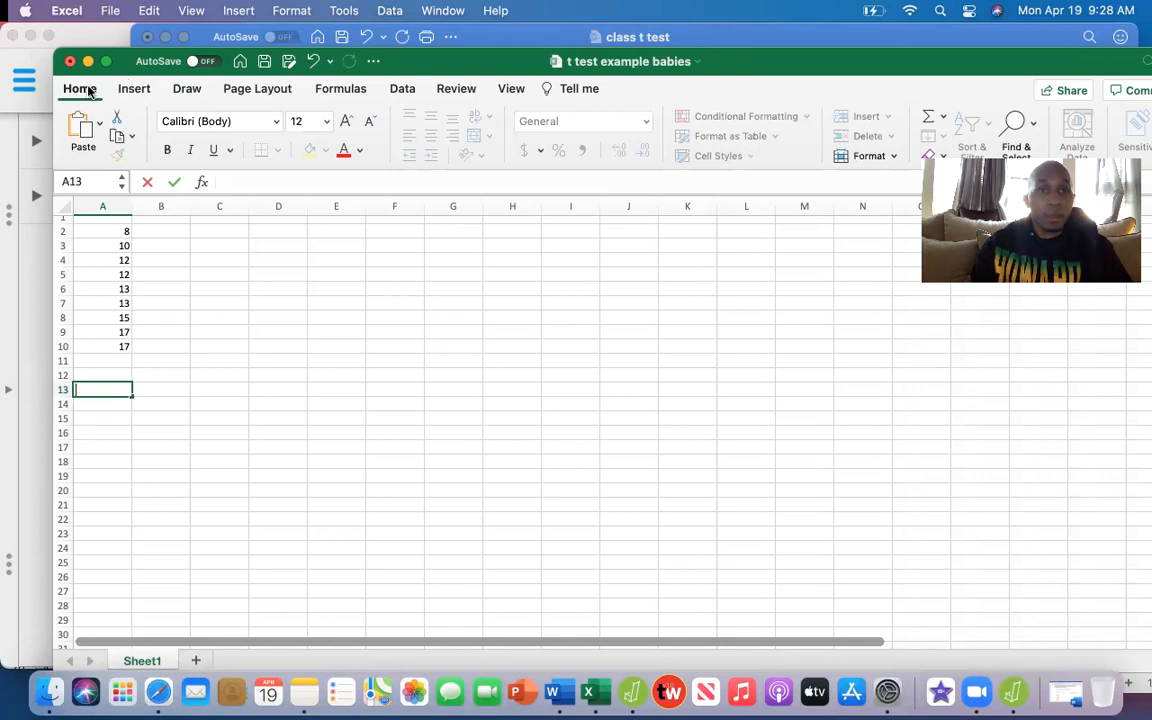
{"action": "left_click", "coordinate": [265, 62]}
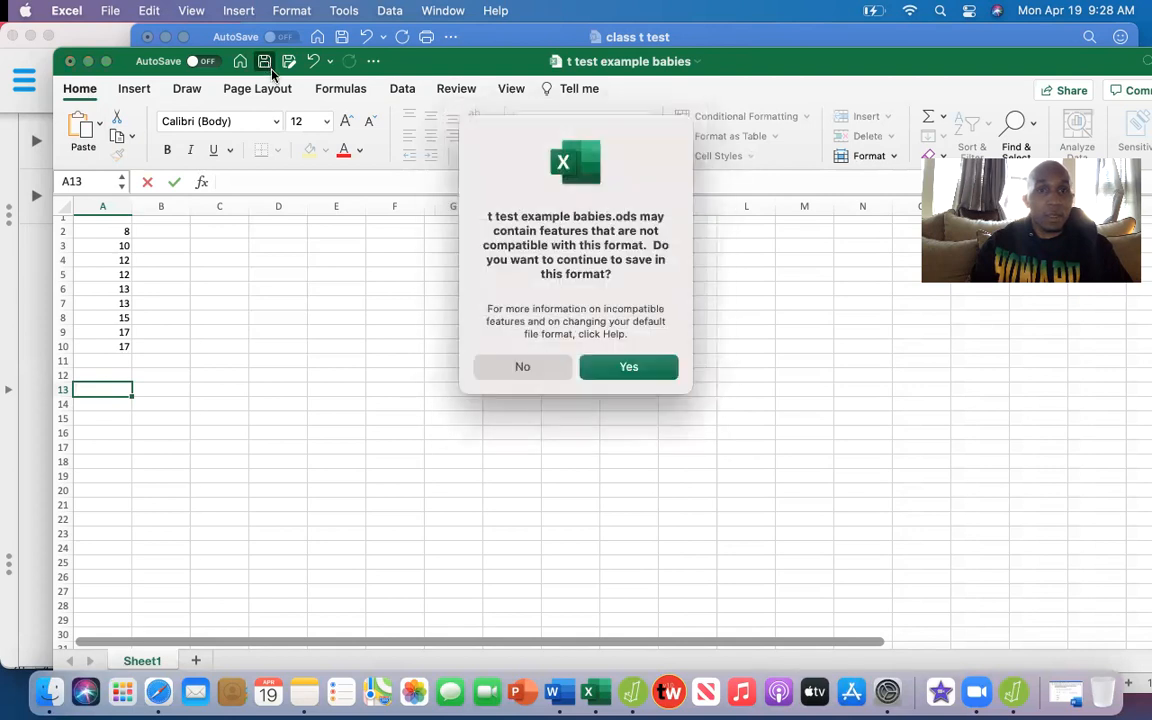
{"action": "left_click", "coordinate": [632, 366]}
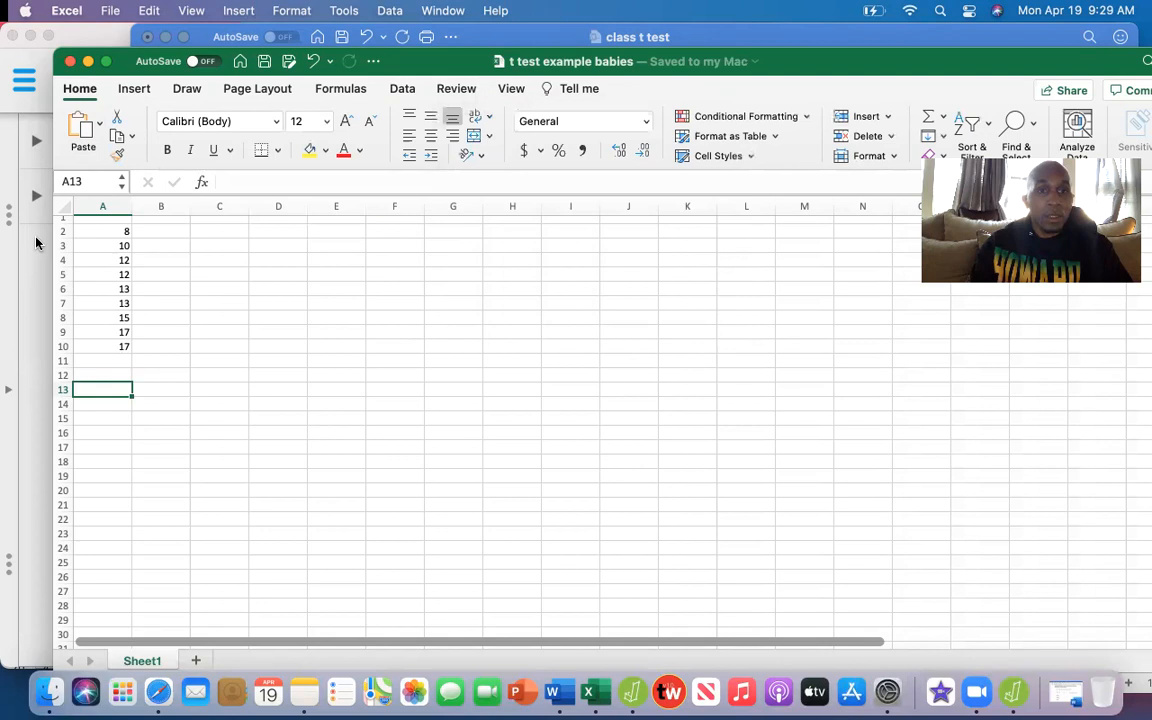
- Switch to JASP, open "t test example babies.ods" from the Desktop and bring its new data window to the front
{"action": "left_click", "coordinate": [35, 243]}
{"action": "left_click", "coordinate": [24, 80]}
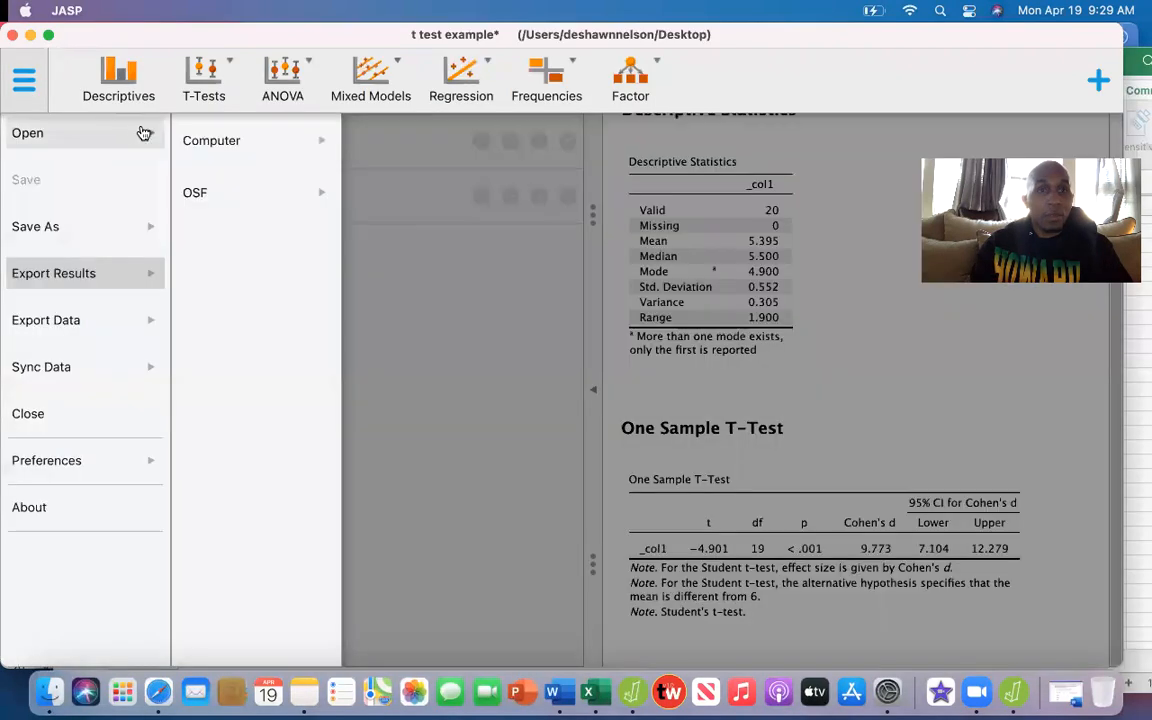
{"action": "left_click", "coordinate": [144, 133]}
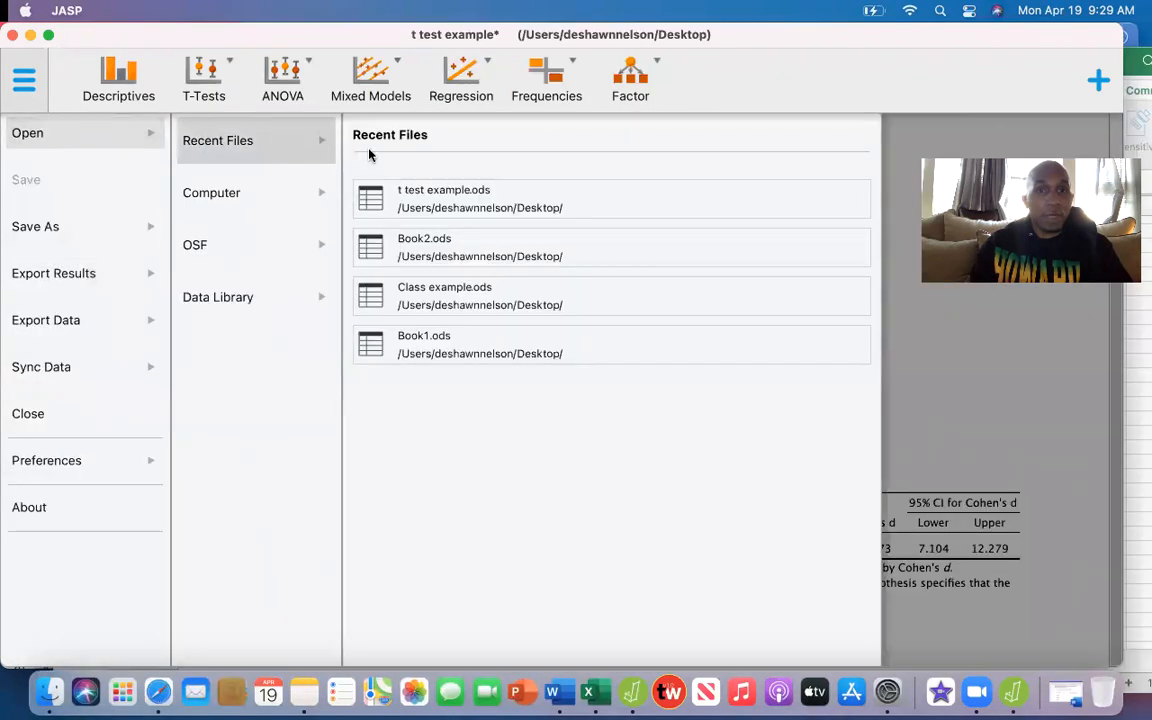
{"action": "left_click", "coordinate": [292, 194]}
{"action": "left_click", "coordinate": [288, 250]}
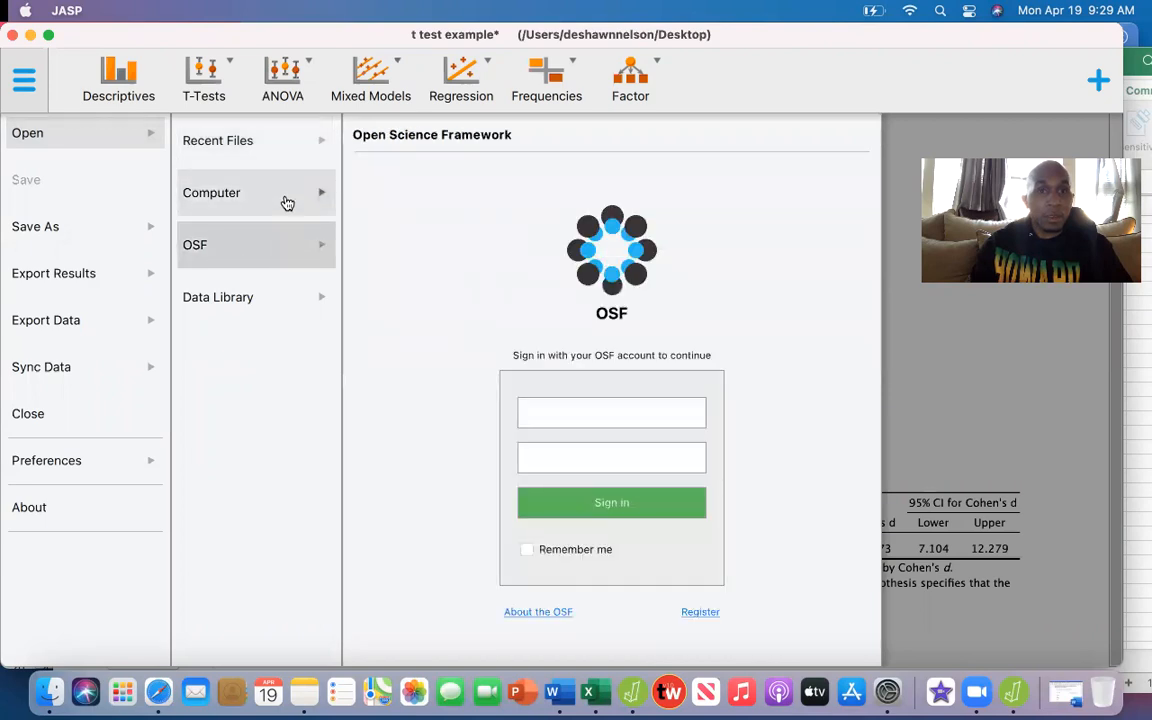
{"action": "left_click", "coordinate": [286, 197]}
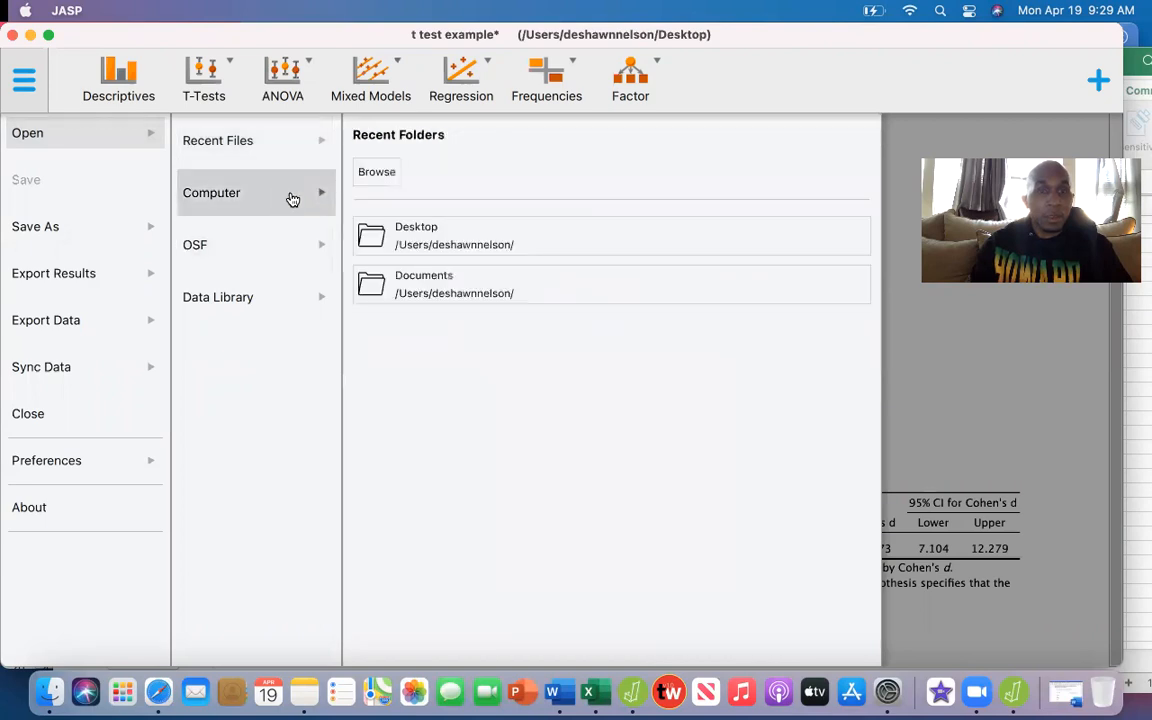
{"action": "left_click", "coordinate": [378, 182]}
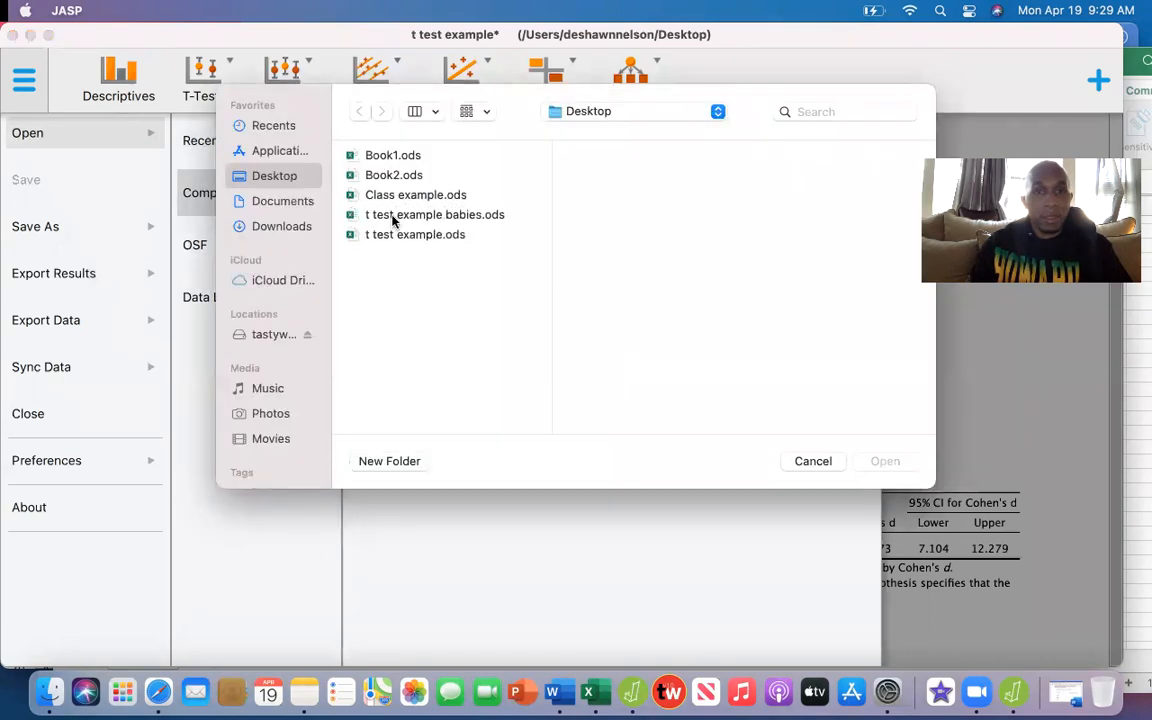
{"action": "left_click", "coordinate": [365, 212]}
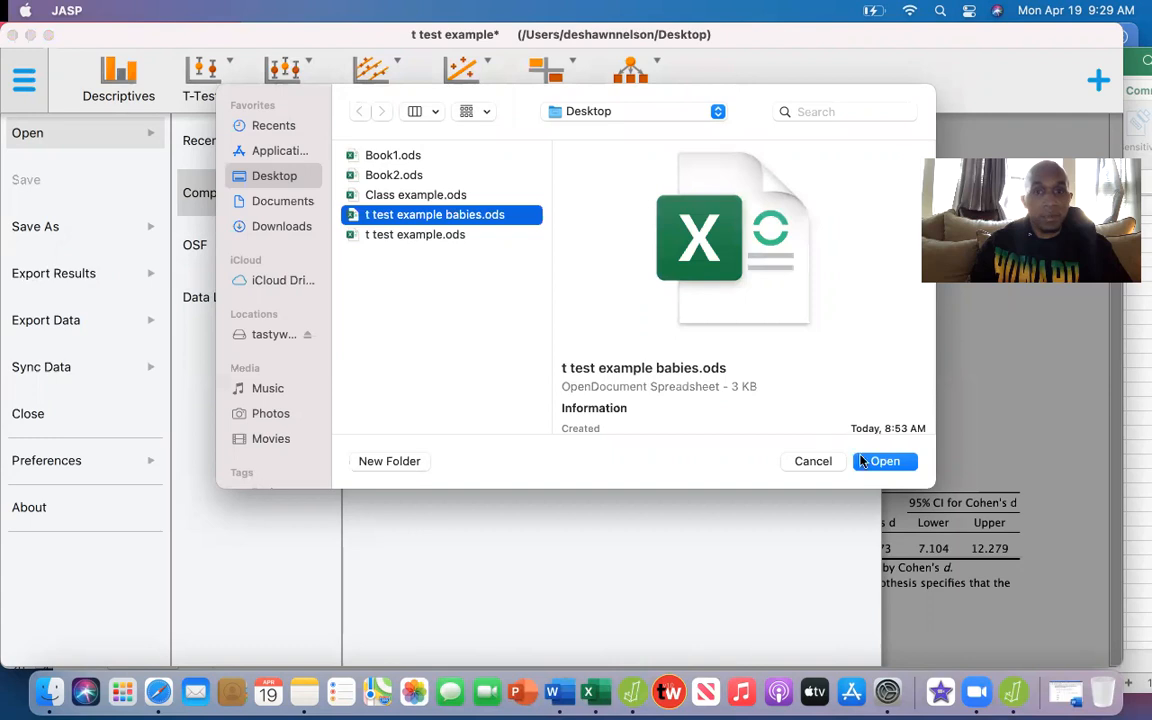
{"action": "left_click", "coordinate": [886, 462]}
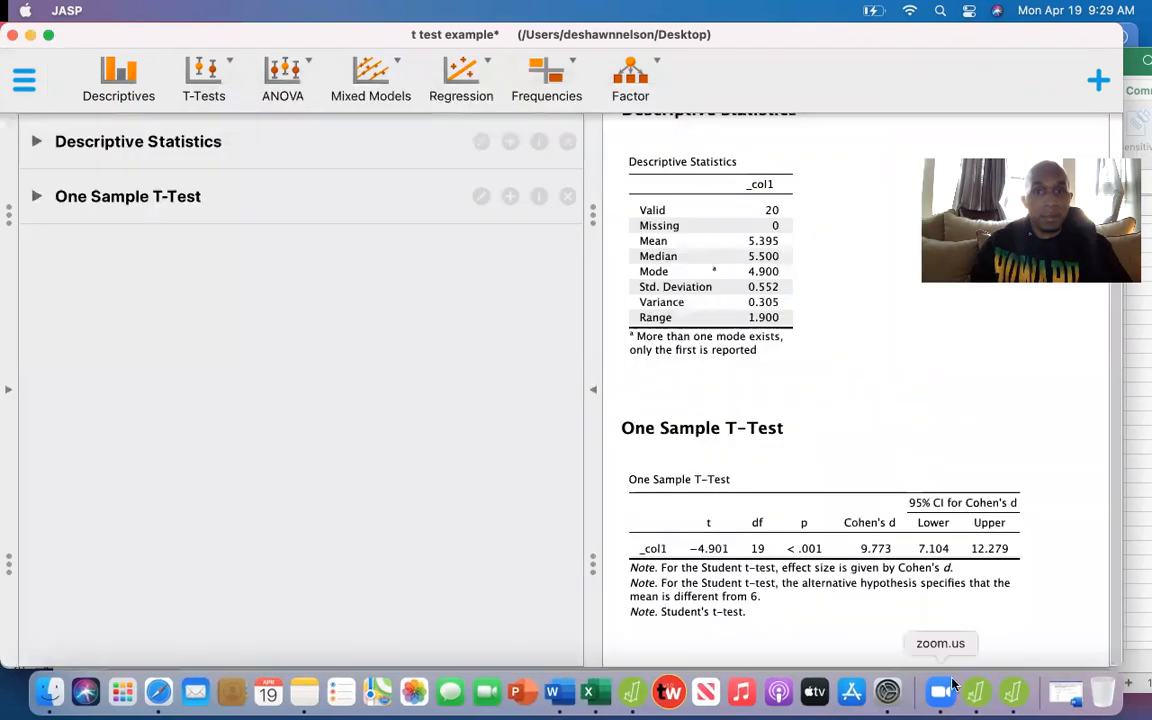
{"action": "left_click", "coordinate": [1016, 694]}
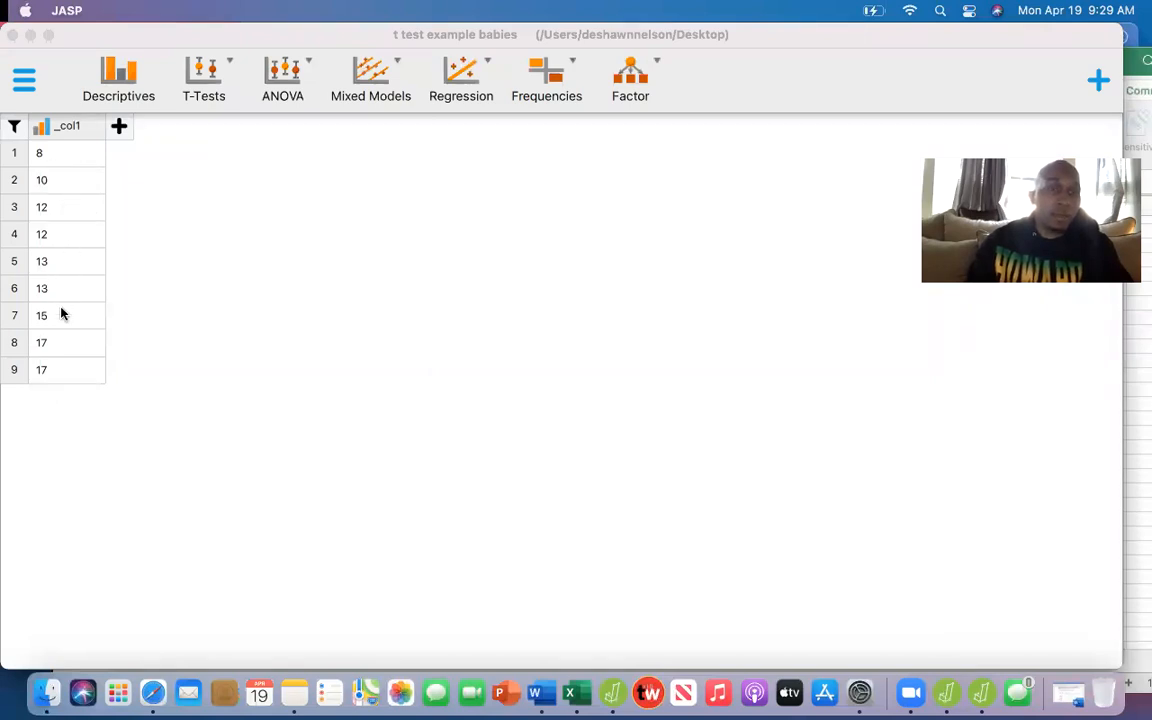
- Create a Descriptive Statistics analysis with _col1 as its variable
{"action": "left_click", "coordinate": [118, 80]}
{"action": "left_click", "coordinate": [150, 182]}
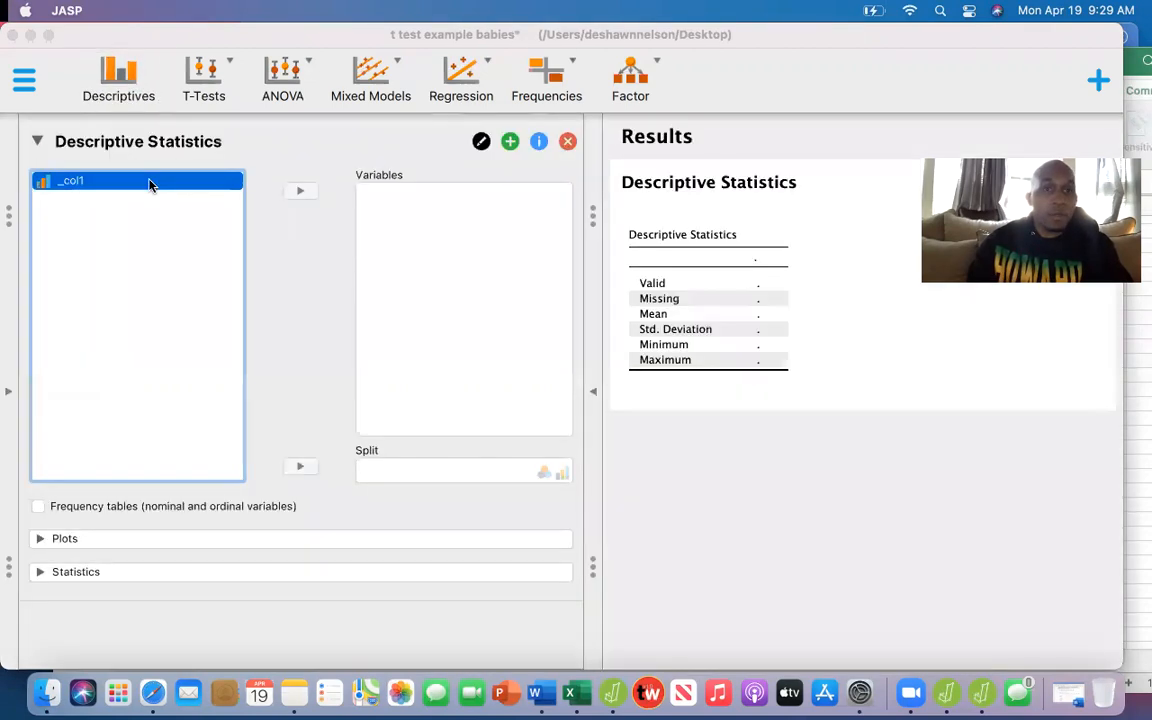
{"action": "left_click", "coordinate": [300, 191]}
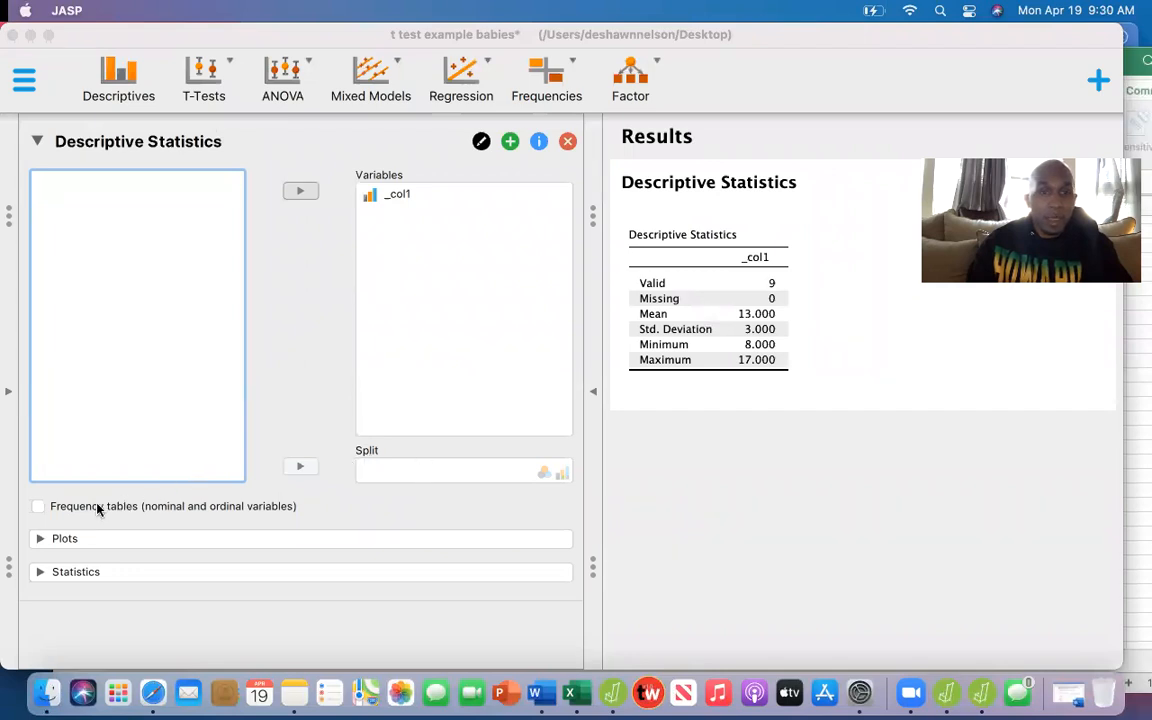
- Add median, mode, variance and range to the descriptive statistics, and remove the minimum and maximum
{"action": "left_click", "coordinate": [40, 572]}
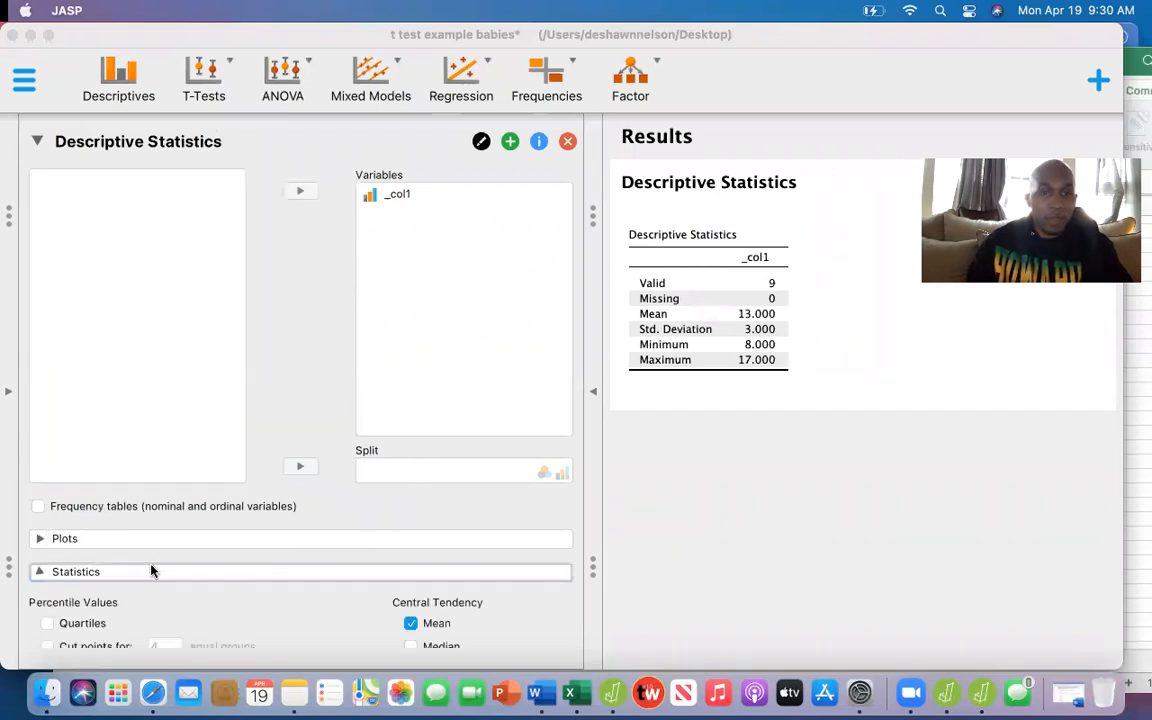
{"action": "scroll", "coordinate": [504, 532], "scroll_direction": "down", "scroll_amount": 3}
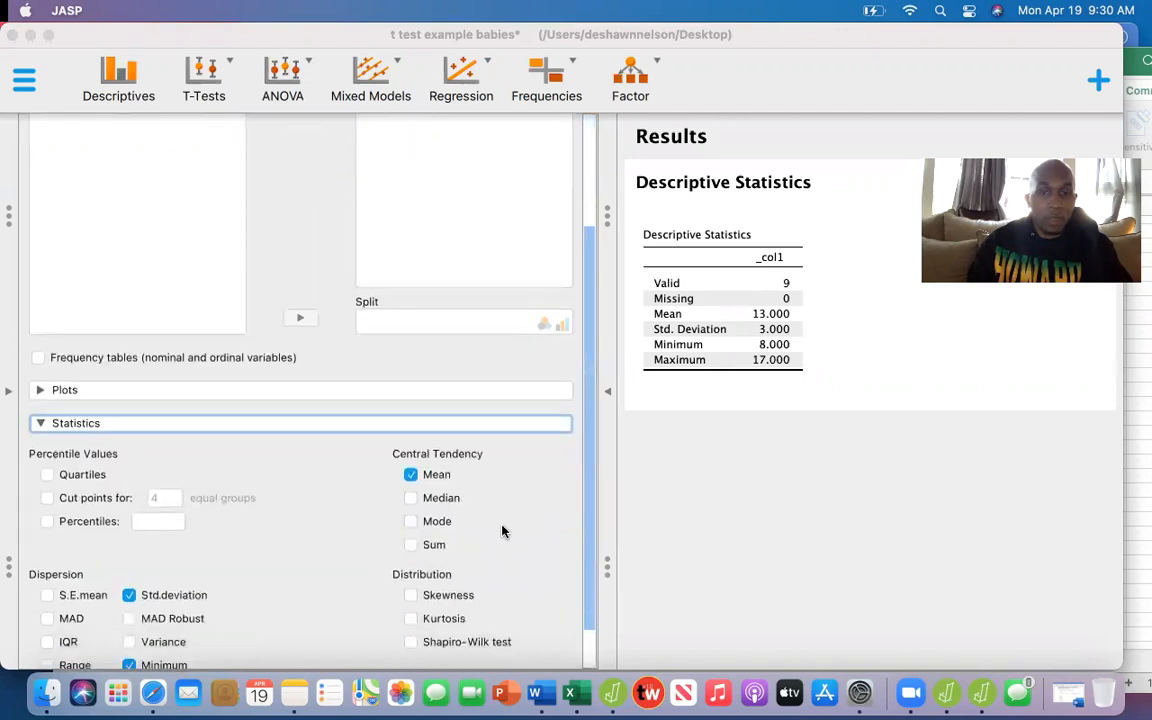
{"action": "left_click", "coordinate": [411, 496]}
{"action": "left_click", "coordinate": [411, 519]}
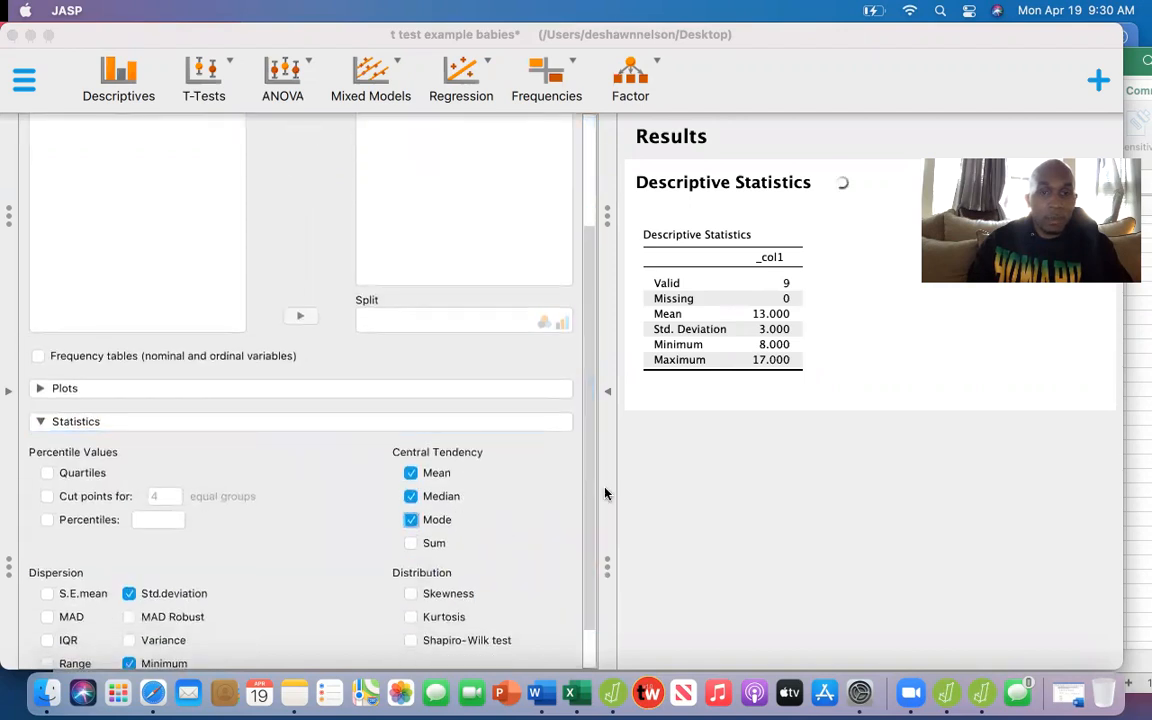
{"action": "scroll", "coordinate": [586, 540], "scroll_direction": "down", "scroll_amount": 1}
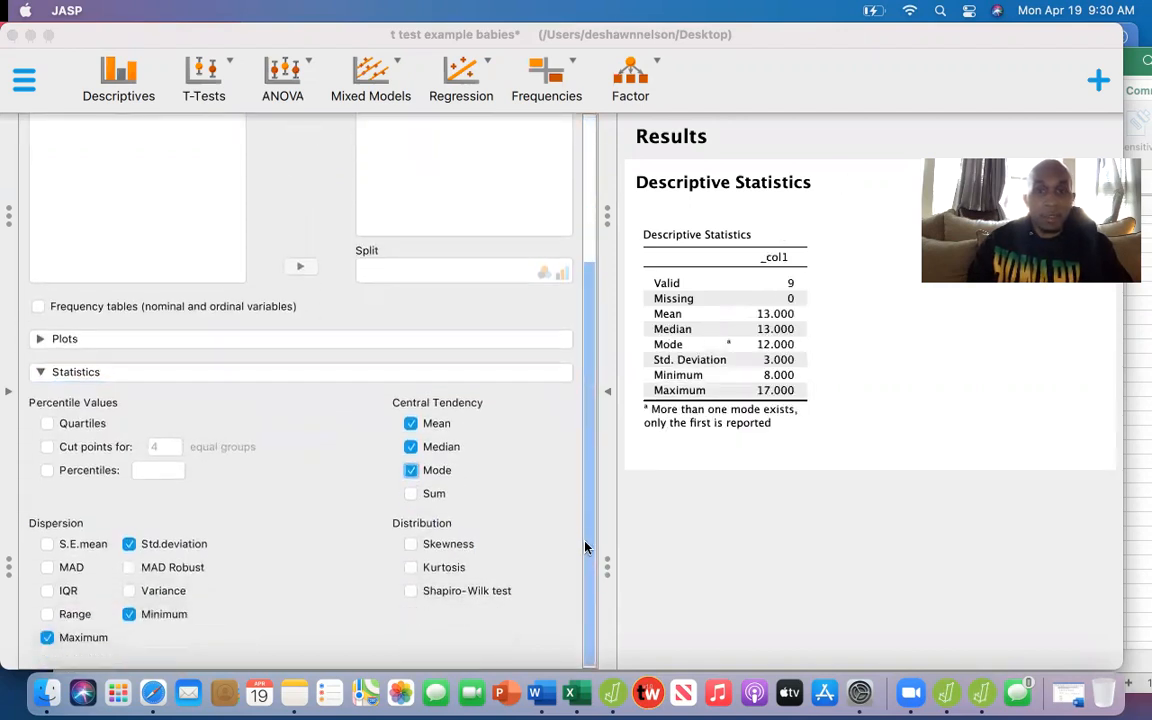
{"action": "left_click", "coordinate": [47, 637]}
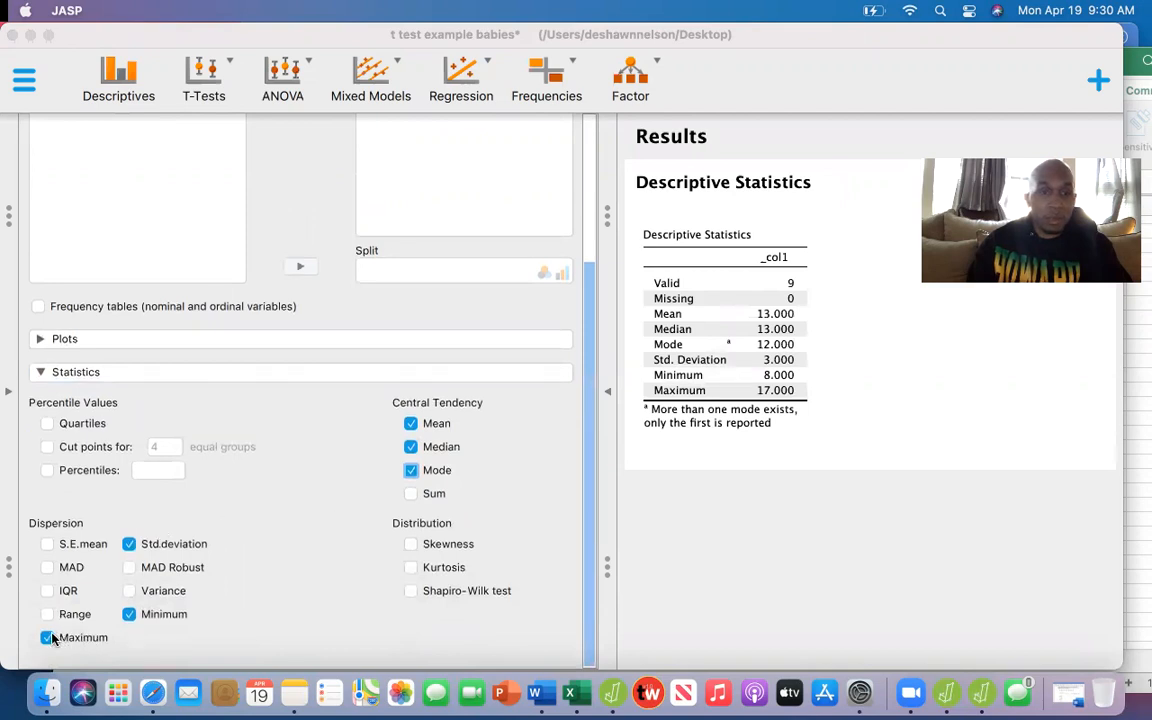
{"action": "left_click", "coordinate": [128, 614]}
{"action": "left_click", "coordinate": [129, 590]}
{"action": "left_click", "coordinate": [48, 614]}
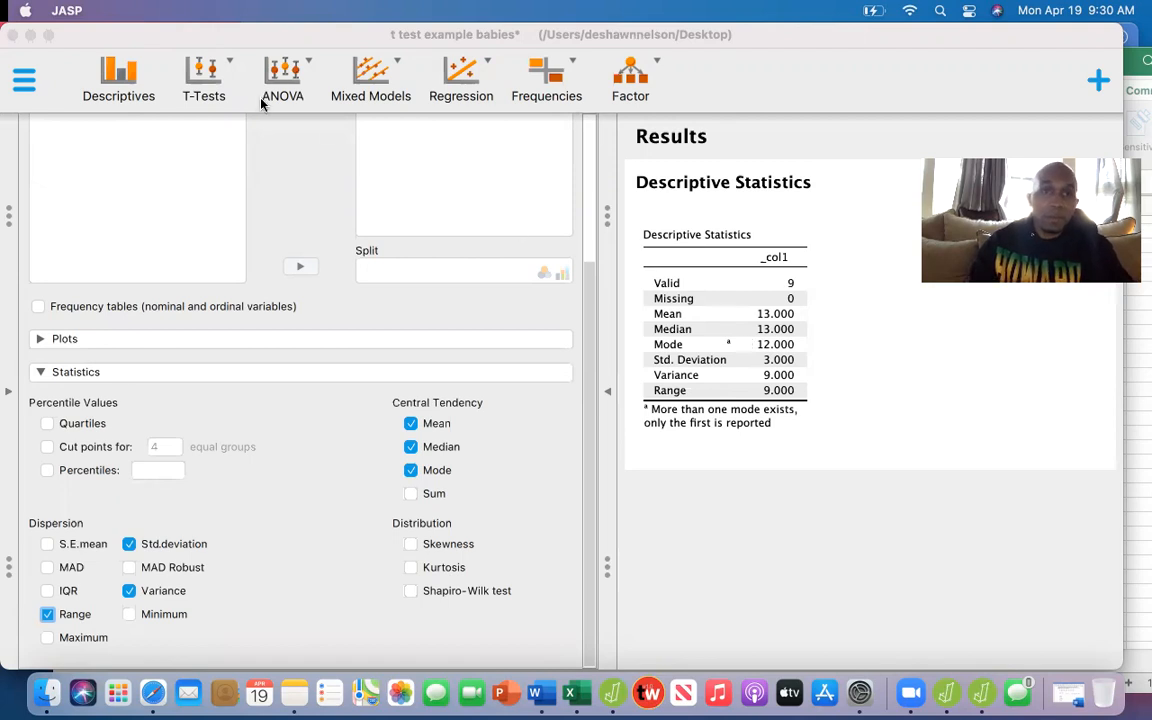
- Add a classical One Sample T-Test with the effect size included
{"action": "left_click", "coordinate": [210, 80]}
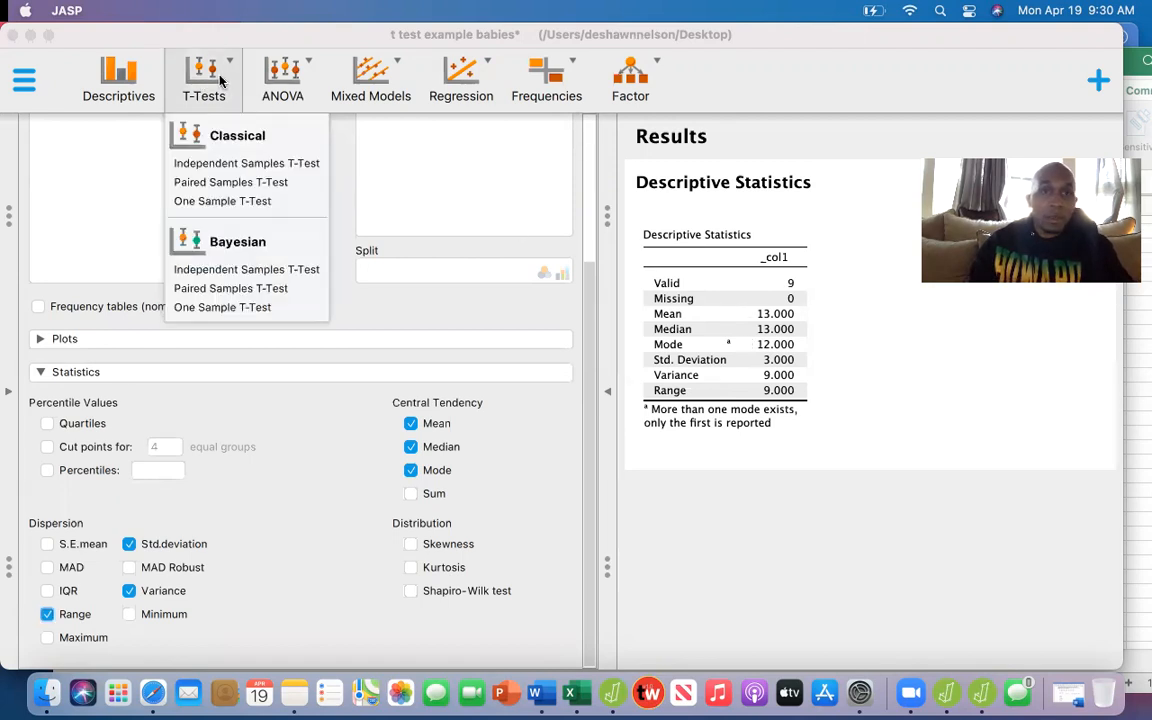
{"action": "left_click", "coordinate": [236, 201]}
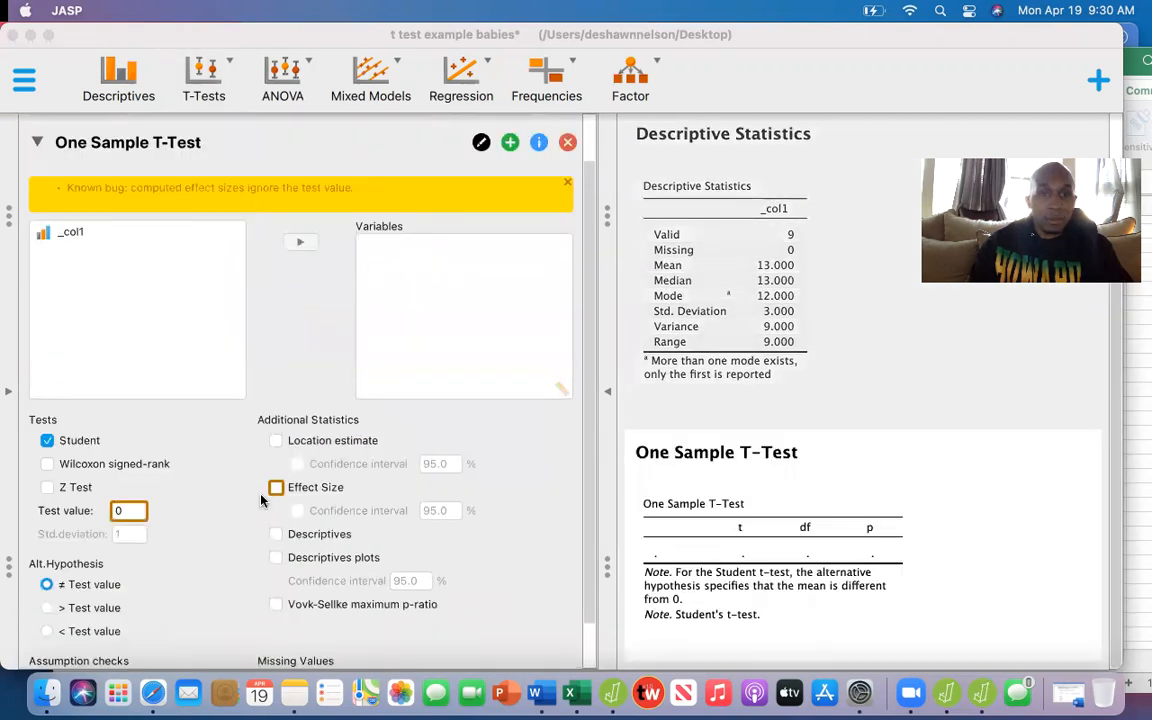
{"action": "left_click", "coordinate": [47, 607]}
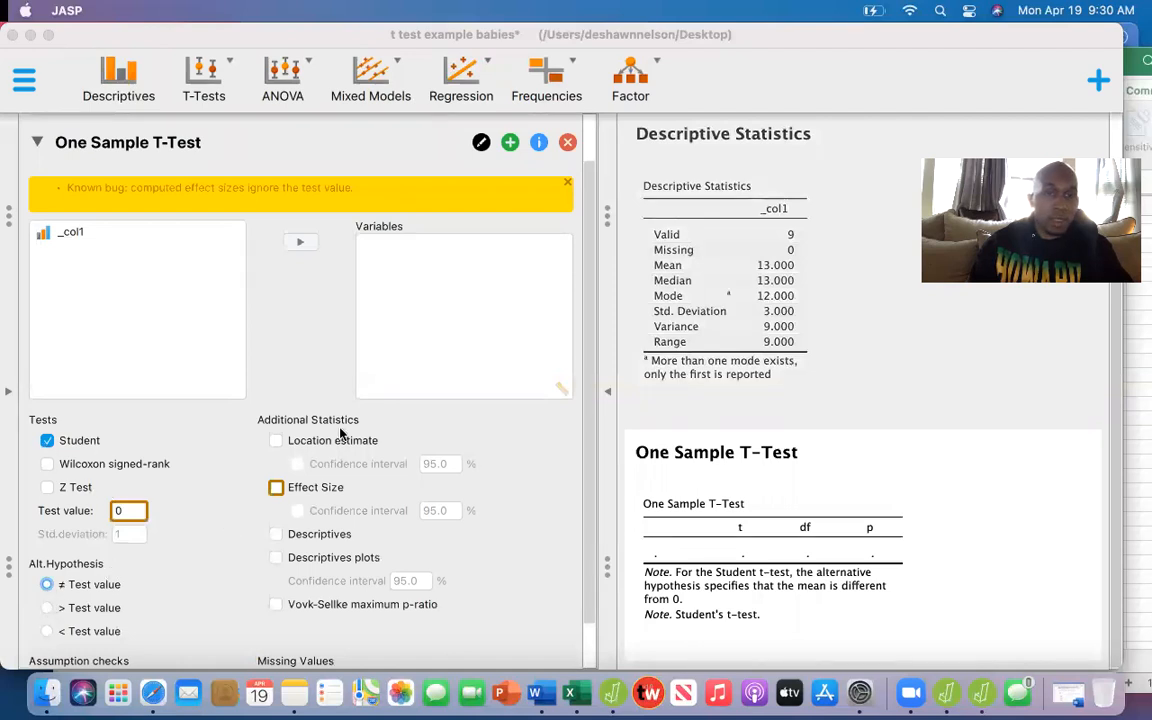
{"action": "left_click", "coordinate": [276, 487]}
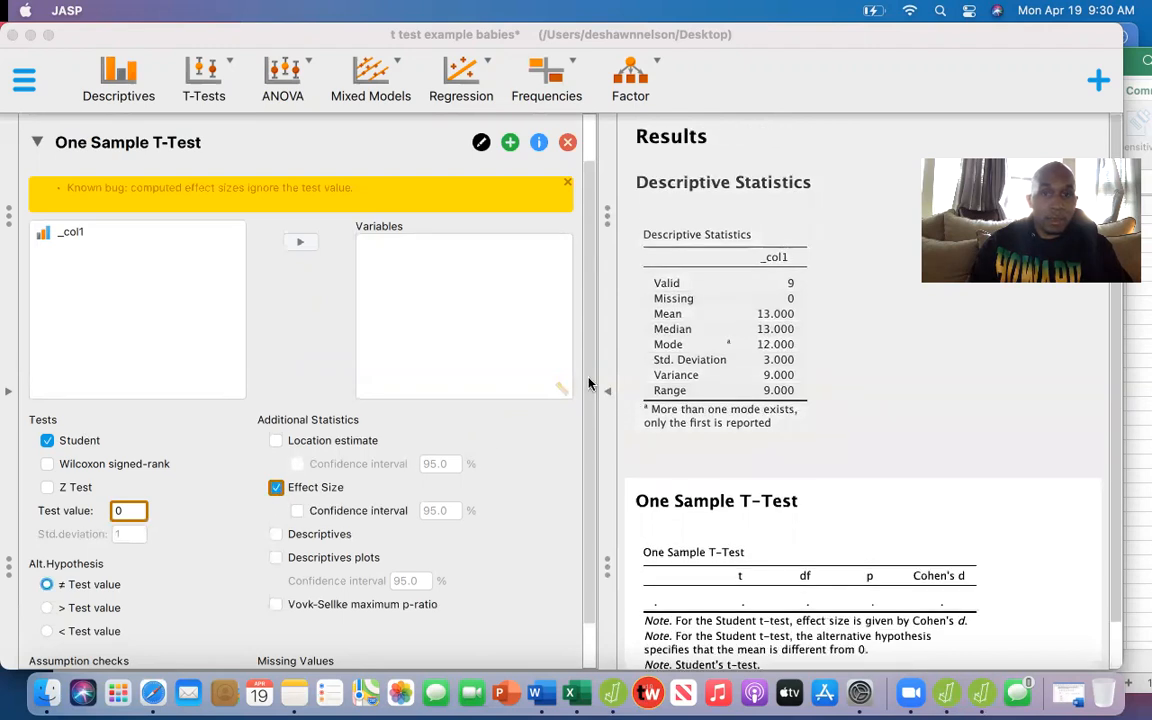
- Set the one sample t-test's test value to 10
{"action": "scroll", "coordinate": [587, 524], "scroll_direction": "down", "scroll_amount": 1}
{"action": "scroll", "coordinate": [587, 524], "scroll_direction": "down", "scroll_amount": 3}
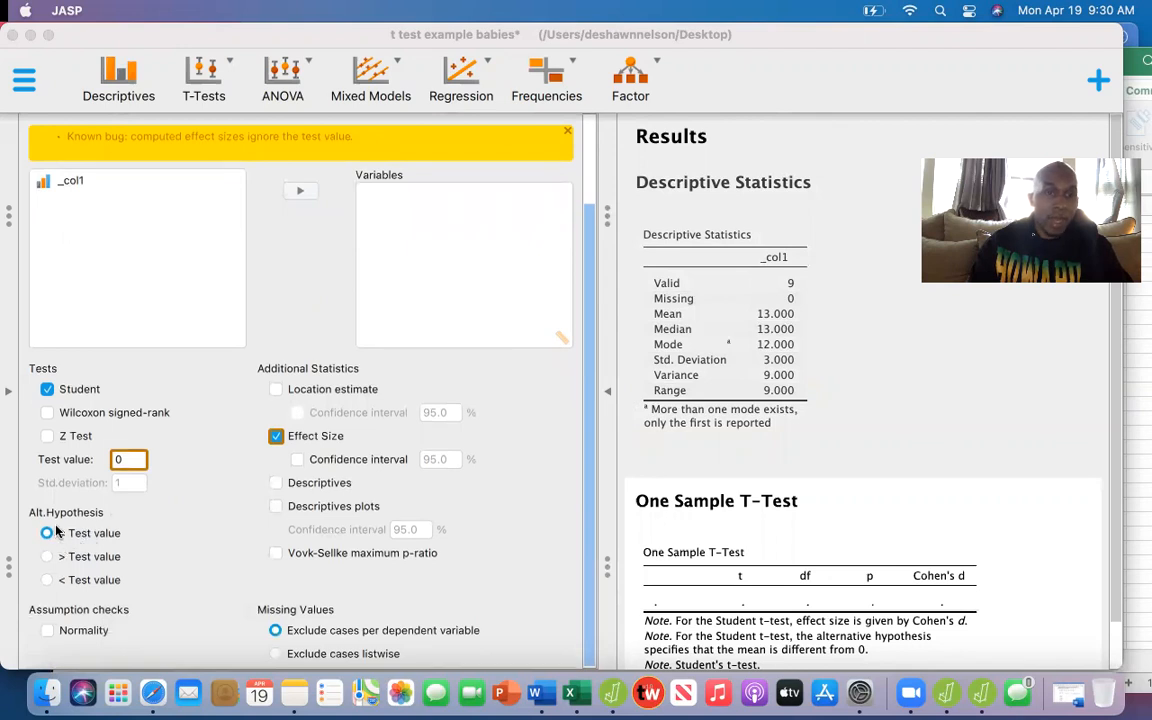
{"action": "left_click", "coordinate": [122, 460]}
{"action": "key", "text": "BackSpace"}
{"action": "type", "text": "1"}
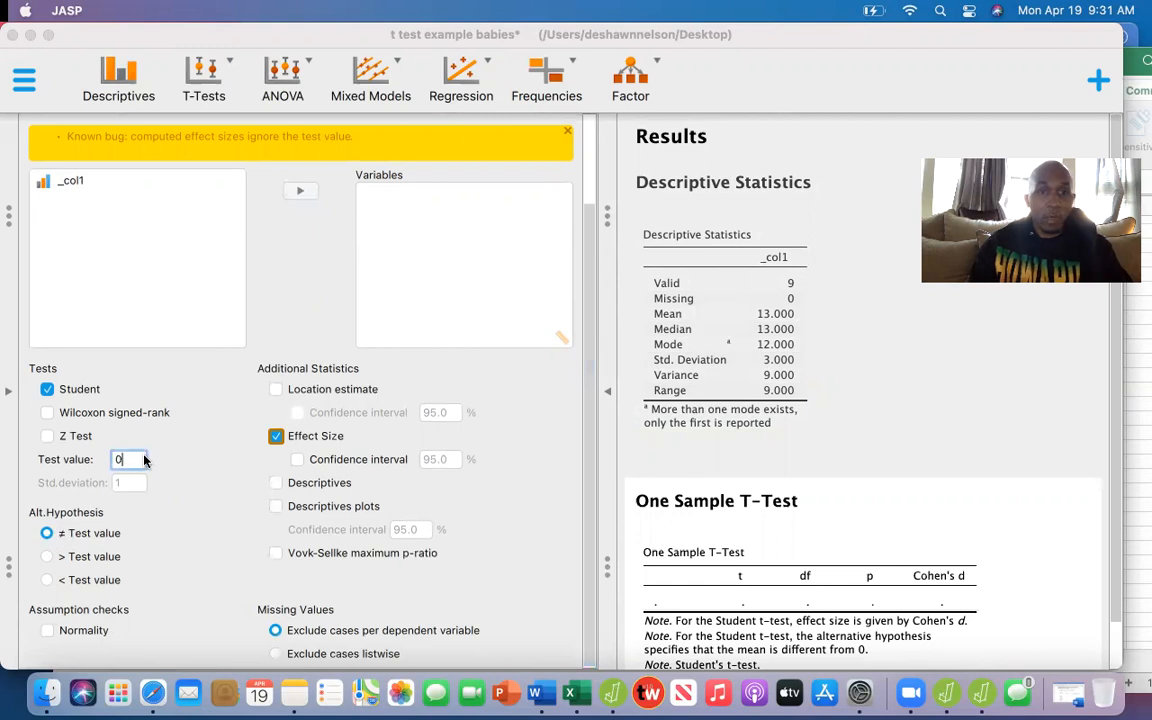
{"action": "type", "text": "0"}
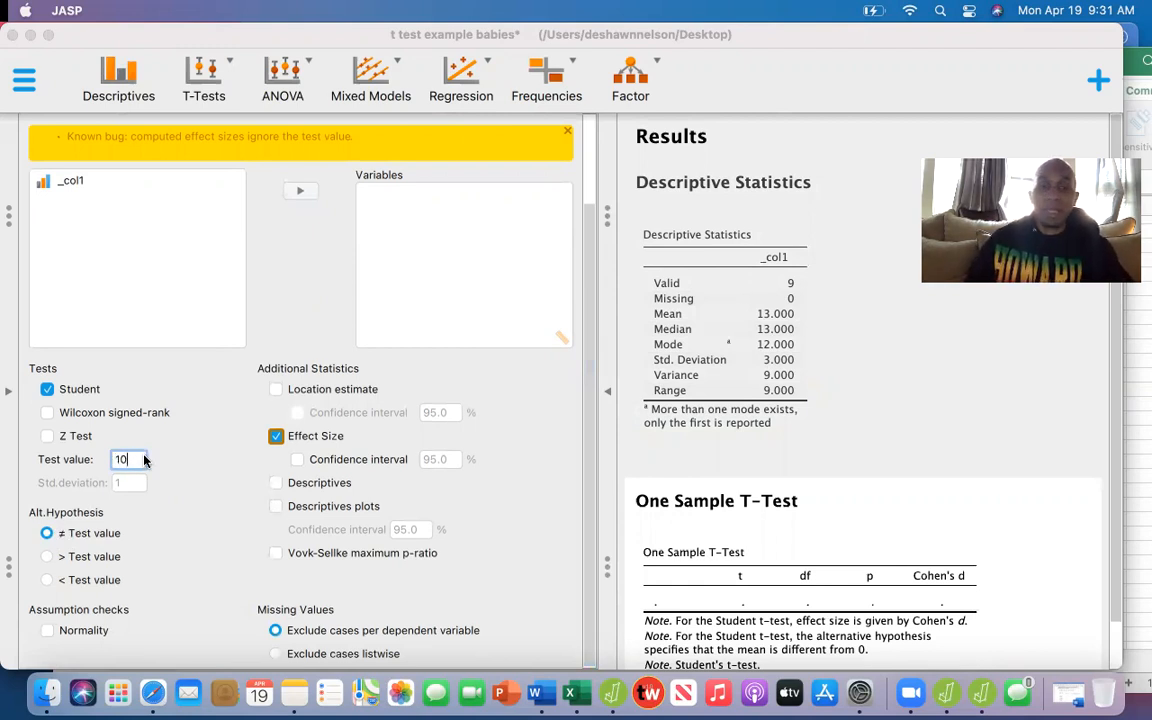
- Assign _col1 as the variable of the one sample t-test
{"action": "left_click", "coordinate": [88, 180]}
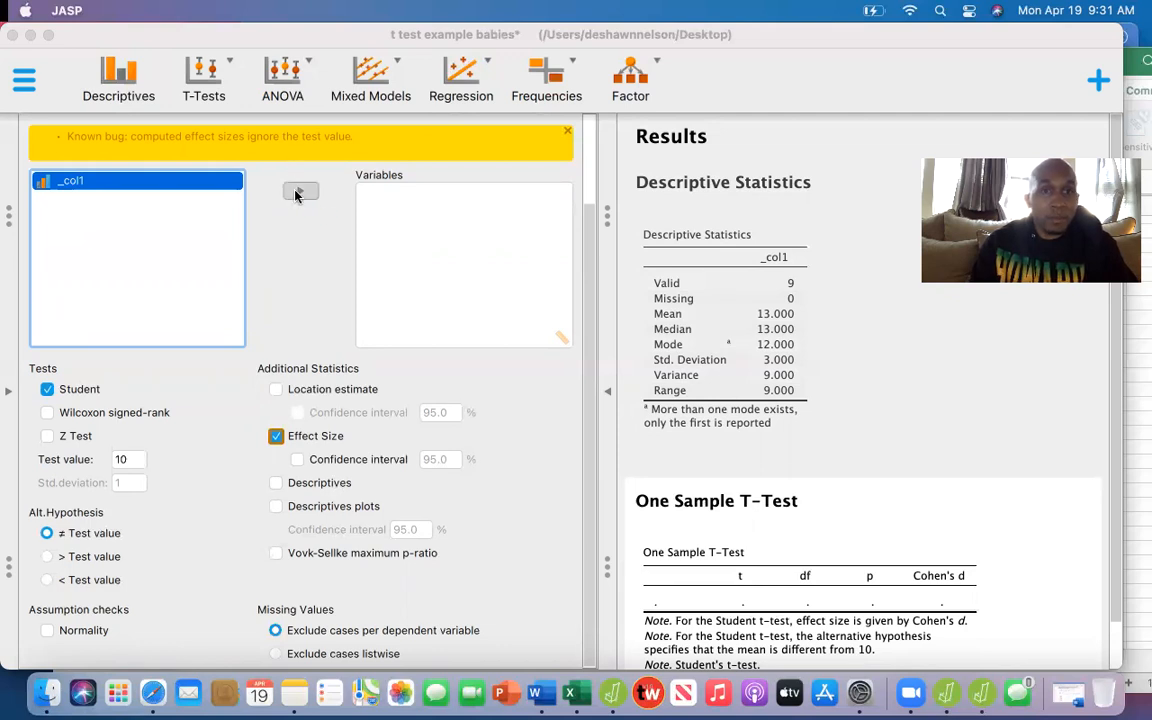
{"action": "left_click", "coordinate": [298, 192]}
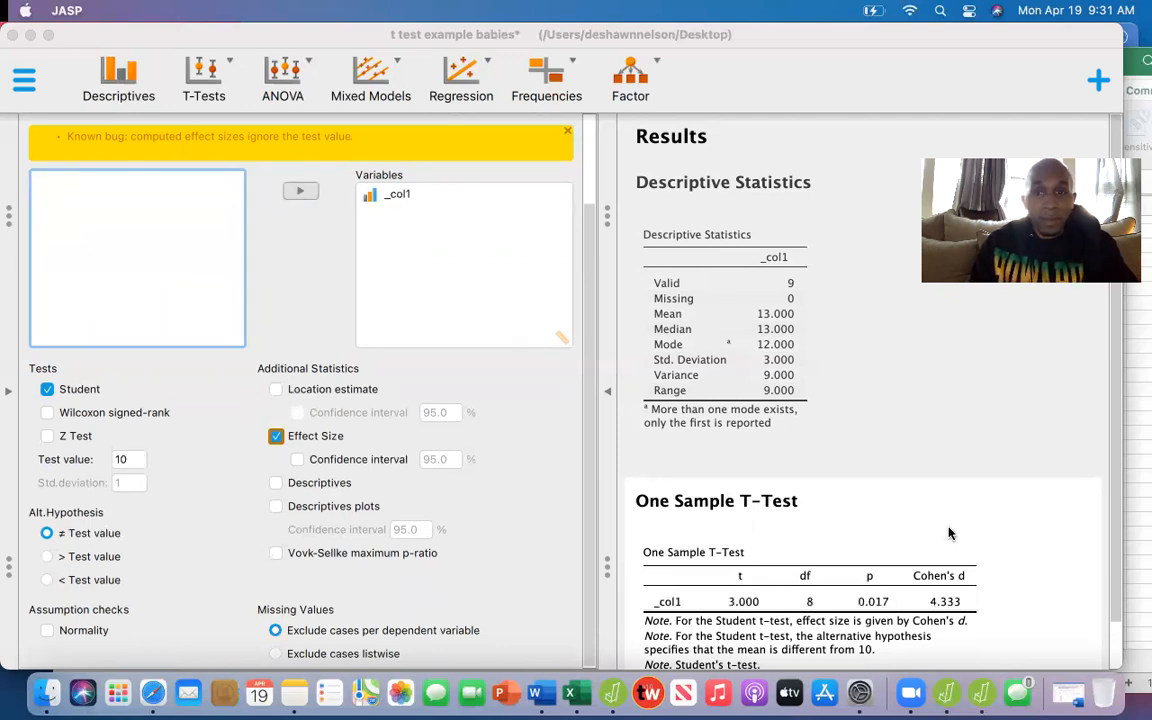
{"action": "scroll", "coordinate": [1110, 581], "scroll_direction": "down", "scroll_amount": 2}
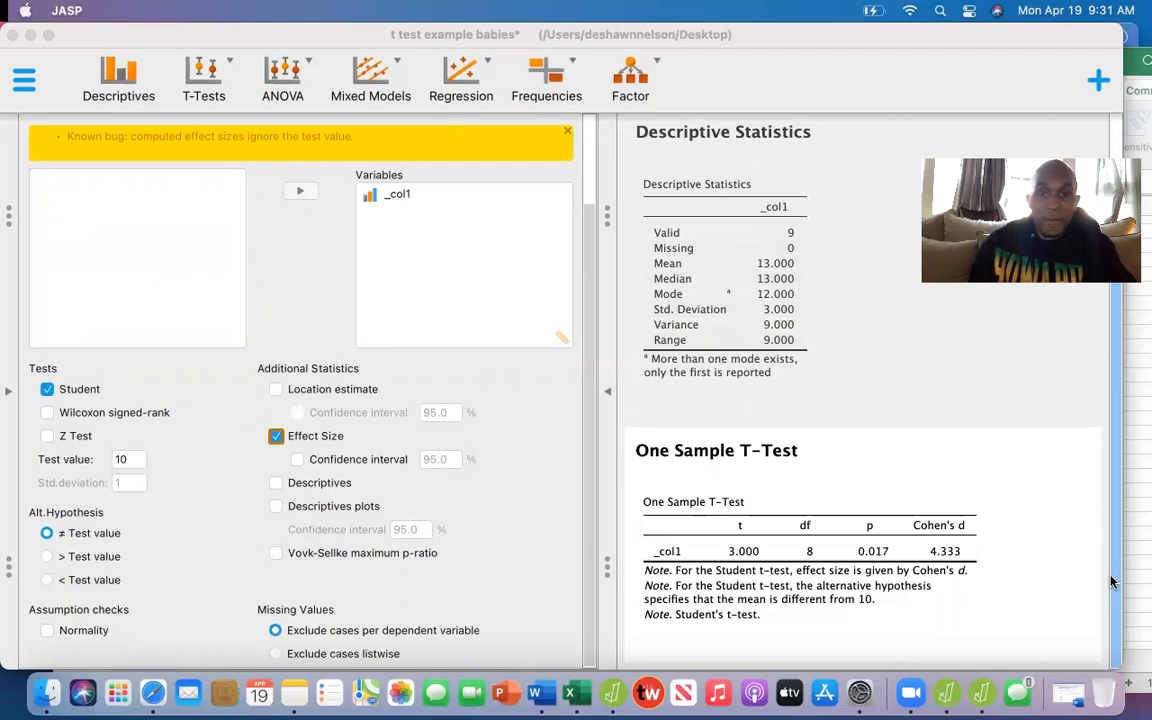
- Switch to the class t test document in Word and compare its critical t and hypotheses with the one sample t-test results in JASP
{"action": "left_click", "coordinate": [534, 694]}
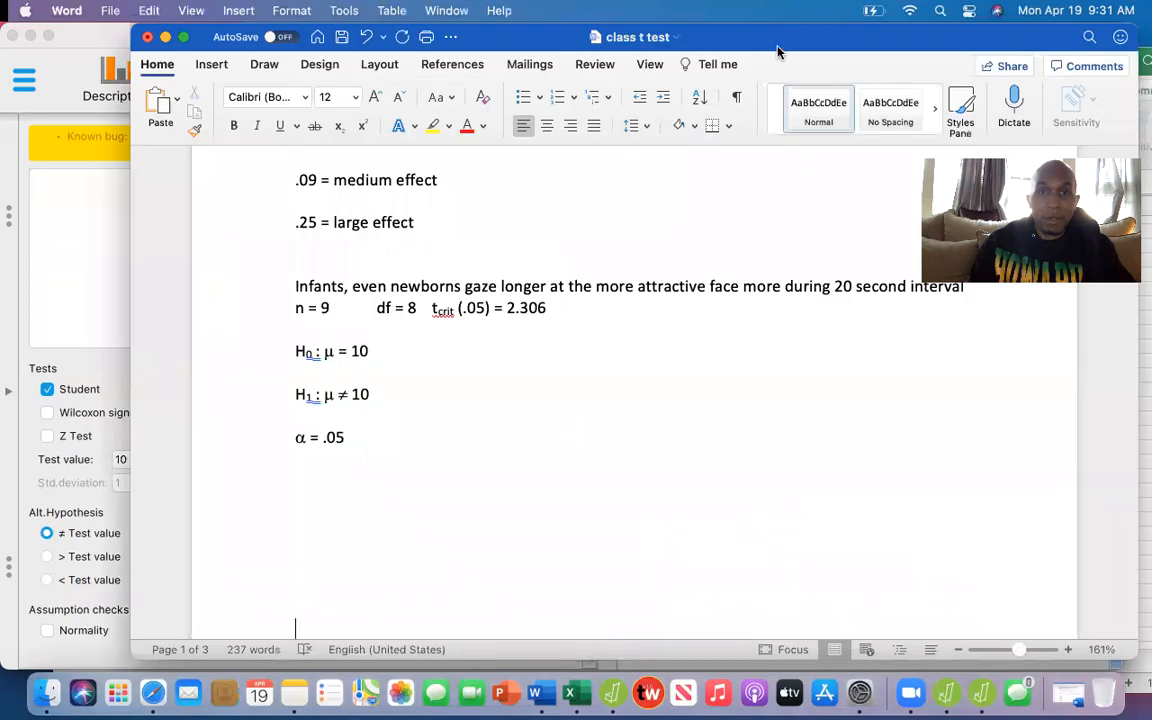
{"action": "left_click_drag", "start_coordinate": [778, 52], "coordinate": [1125, 229]}
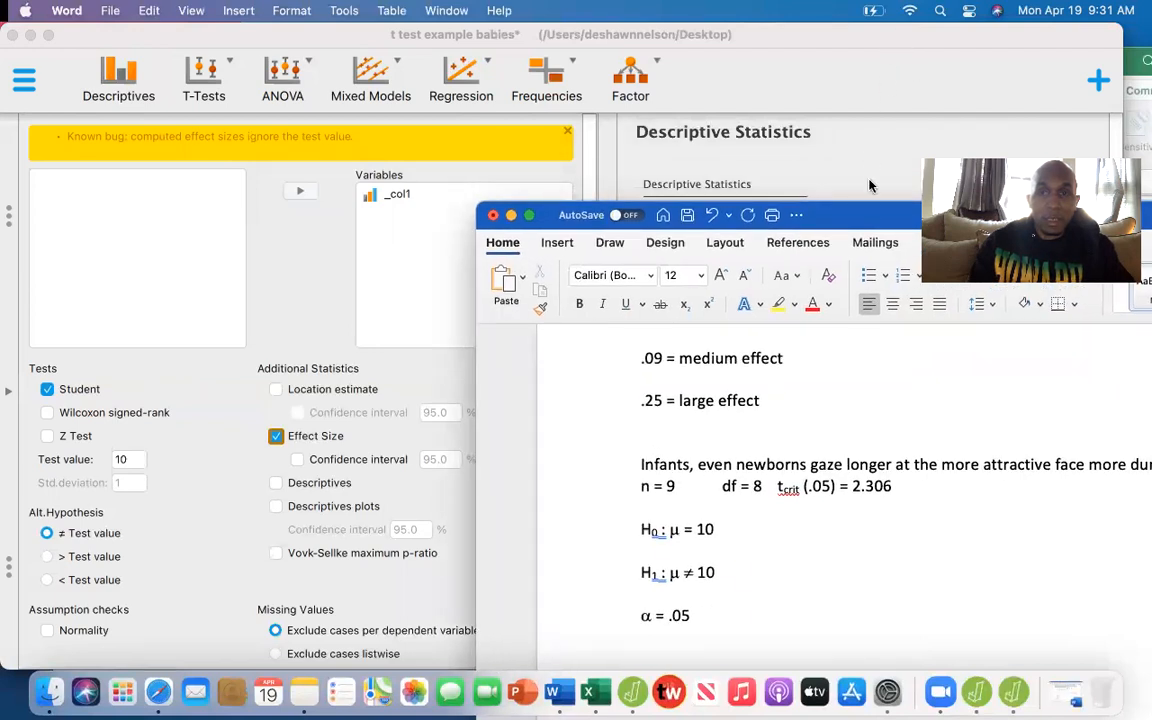
{"action": "left_click_drag", "start_coordinate": [869, 215], "coordinate": [765, 347]}
{"action": "left_click_drag", "start_coordinate": [755, 245], "coordinate": [668, 188]}
{"action": "left_click_drag", "start_coordinate": [740, 205], "coordinate": [735, 601]}
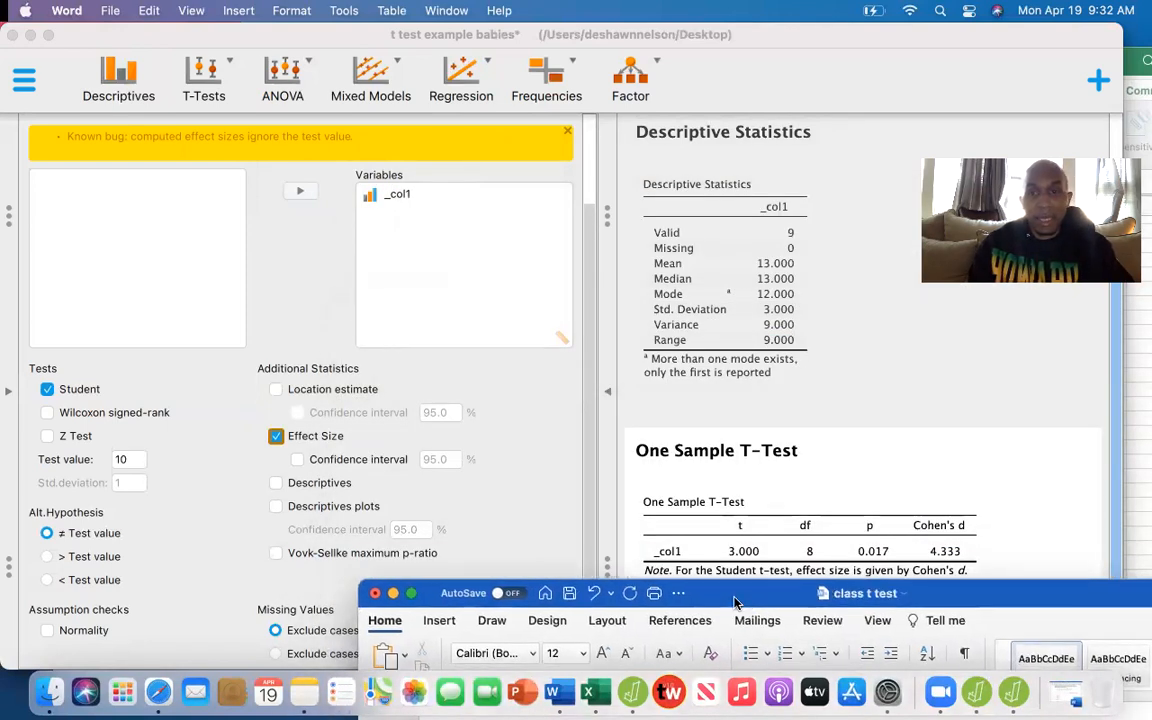
{"action": "left_click_drag", "start_coordinate": [735, 601], "coordinate": [739, 528]}
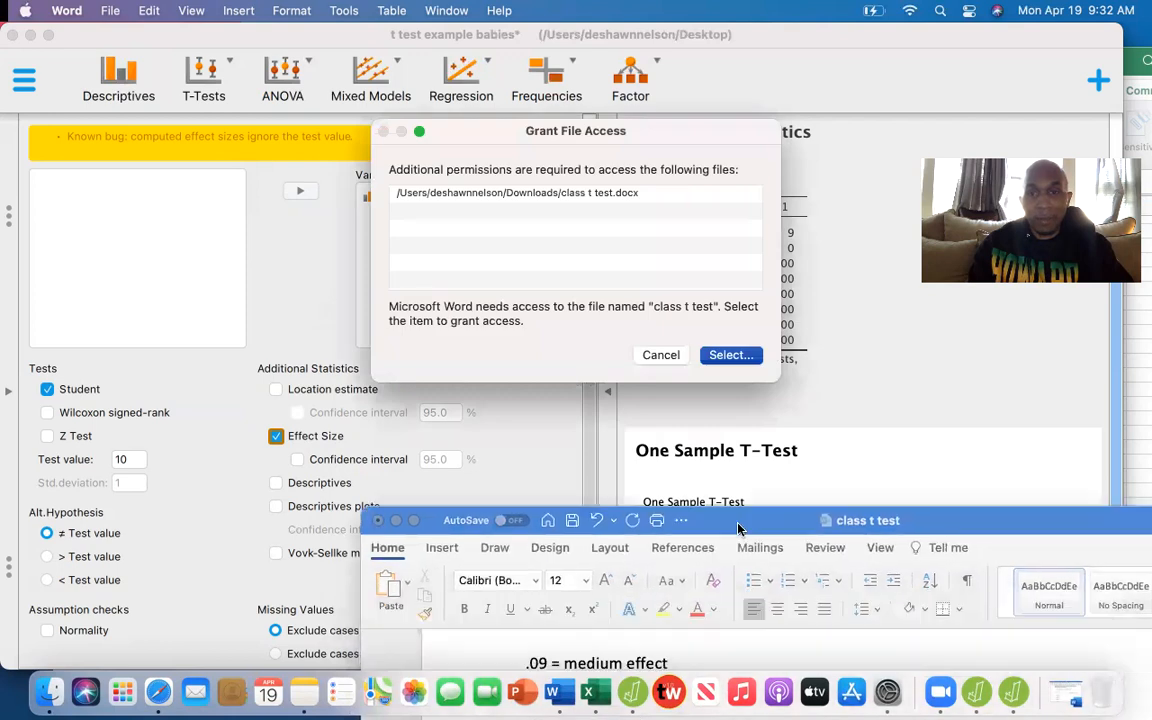
{"action": "left_click", "coordinate": [660, 355]}
{"action": "left_click_drag", "start_coordinate": [930, 520], "coordinate": [926, 638]}
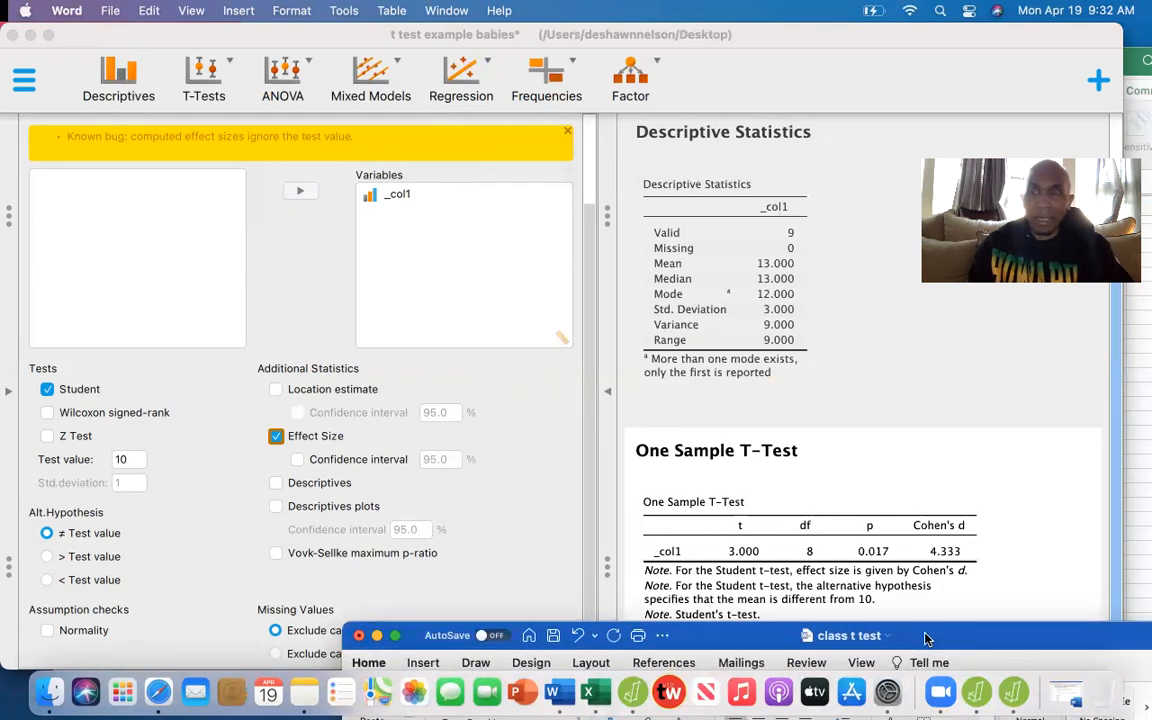
{"action": "left_click_drag", "start_coordinate": [926, 638], "coordinate": [895, 576]}
{"action": "left_click_drag", "start_coordinate": [882, 397], "coordinate": [767, 76]}
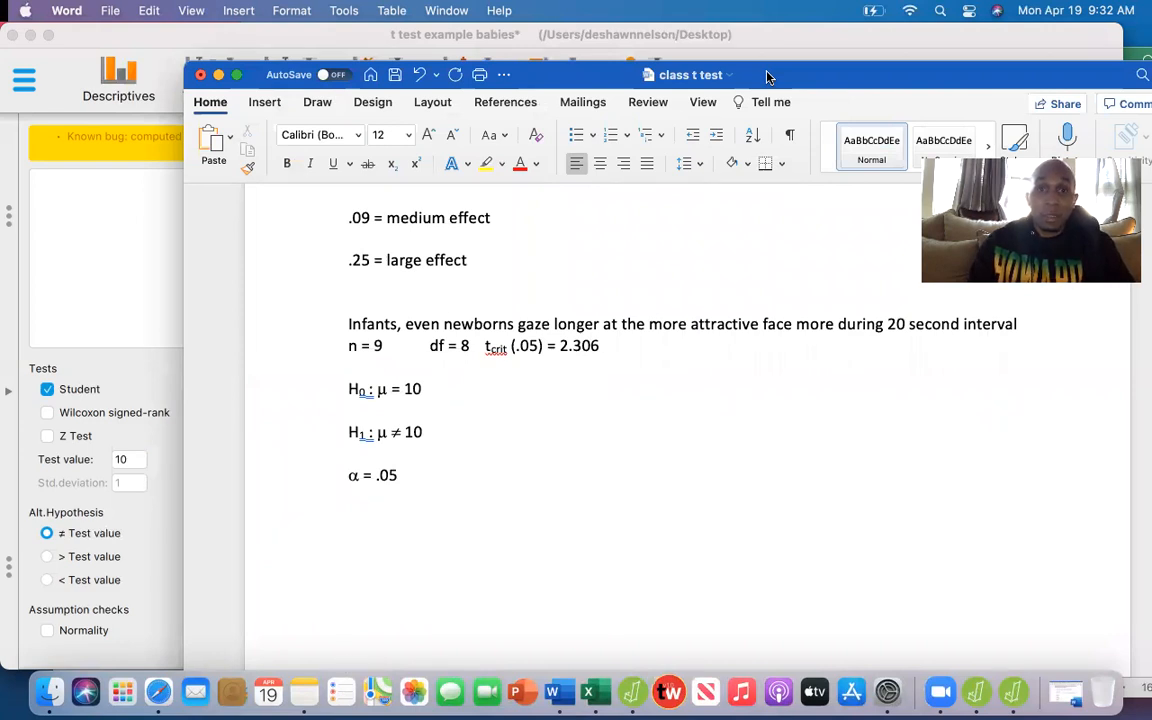
{"action": "left_click_drag", "start_coordinate": [767, 76], "coordinate": [726, 97]}
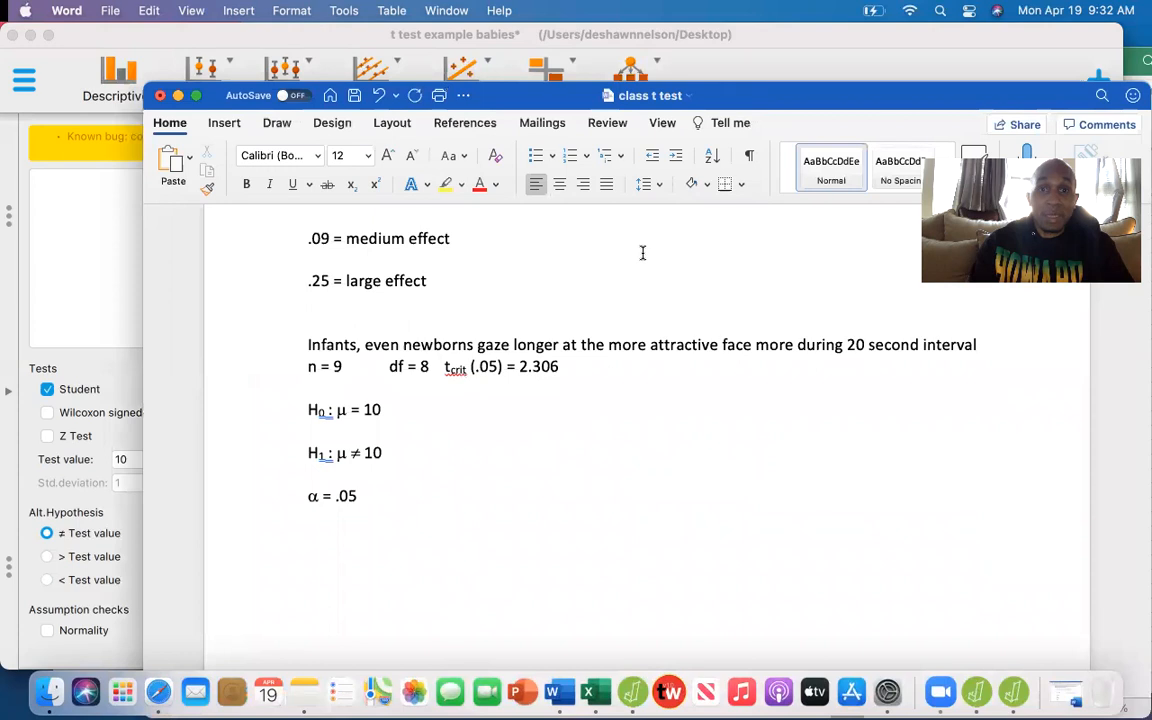
- Write the calculation 13-10/3 = 1 beside the Cohen's D formula in the class t test document
{"action": "key", "text": "Up"}
{"action": "key", "text": "Up"}
{"action": "key", "text": "Up"}
{"action": "key", "text": "Up"}
{"action": "key", "text": "Up"}
{"action": "key", "text": "Up"}
{"action": "key", "text": "Up"}
{"action": "key", "text": "Up"}
{"action": "key", "text": "Up"}
{"action": "key", "text": "Up"}
{"action": "key", "text": "Up"}
{"action": "key", "text": "Up"}
{"action": "key", "text": "Up"}
{"action": "key", "text": "Up"}
{"action": "key", "text": "Up"}
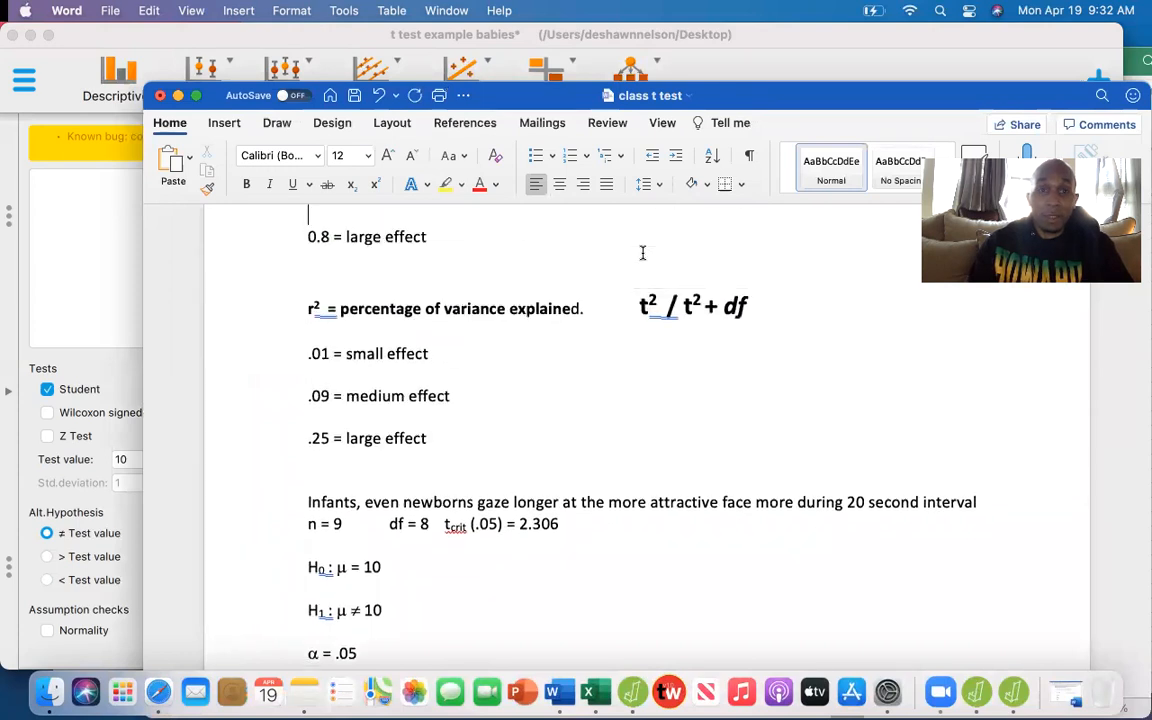
{"action": "key", "text": "Up"}
{"action": "left_click_drag", "start_coordinate": [779, 102], "coordinate": [793, 74]}
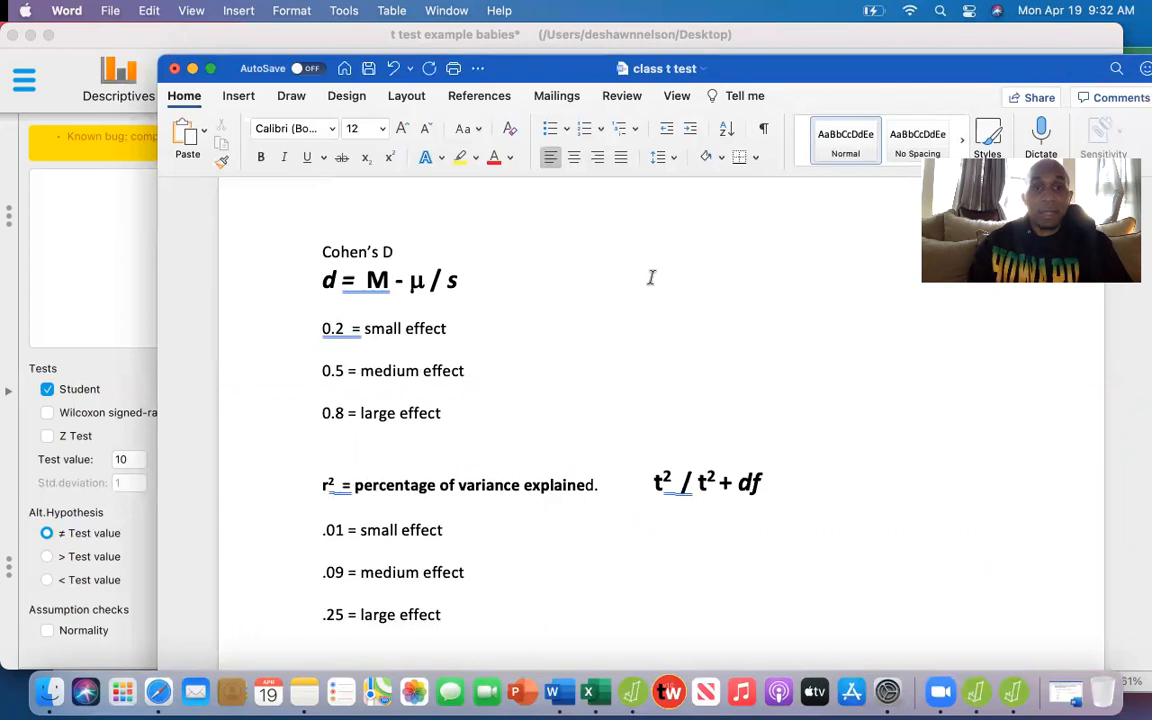
{"action": "left_click", "coordinate": [535, 280]}
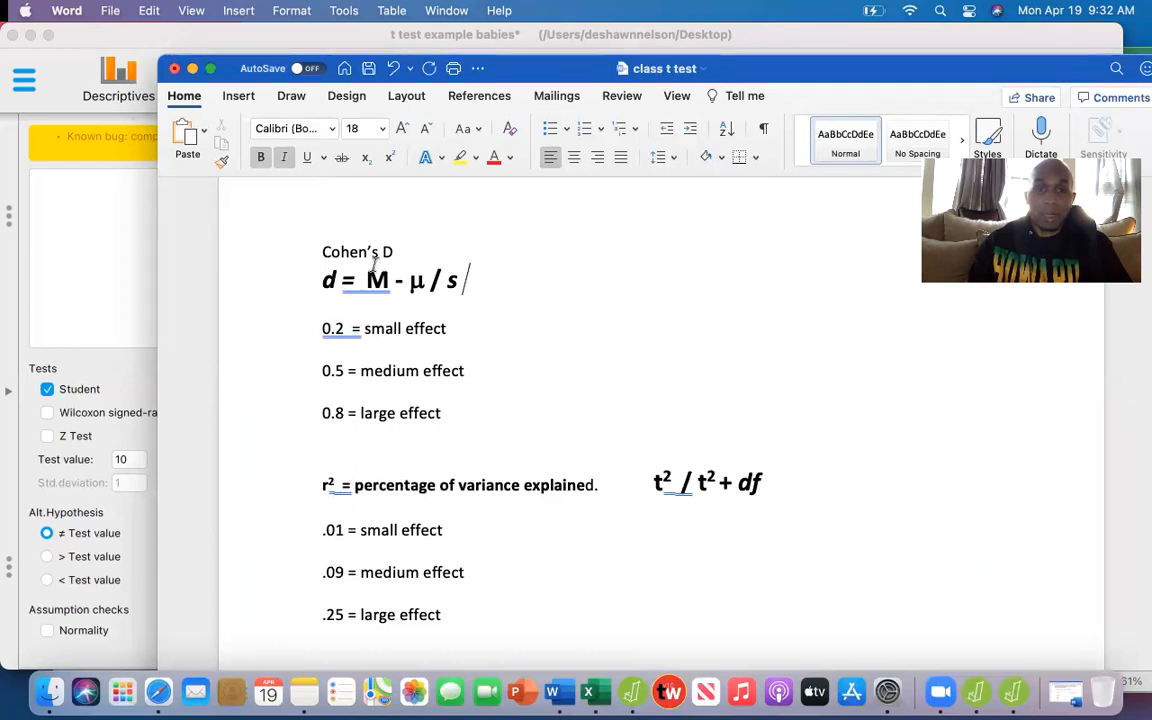
{"action": "left_click", "coordinate": [677, 250]}
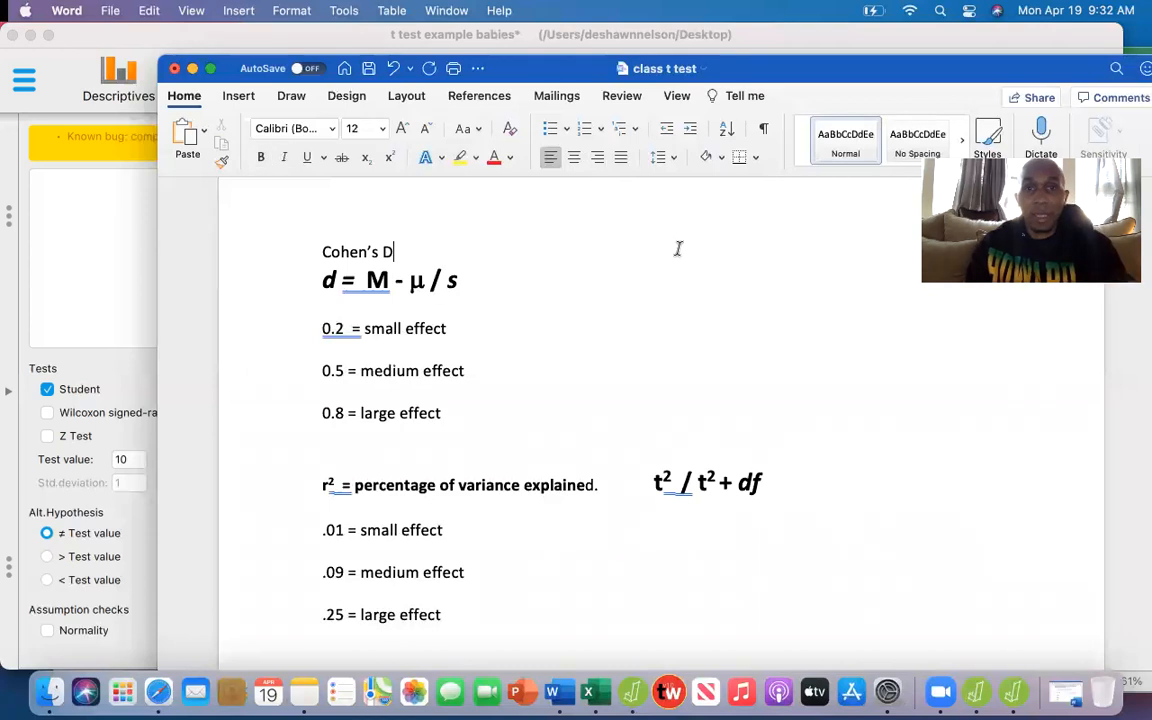
{"action": "left_click", "coordinate": [586, 278]}
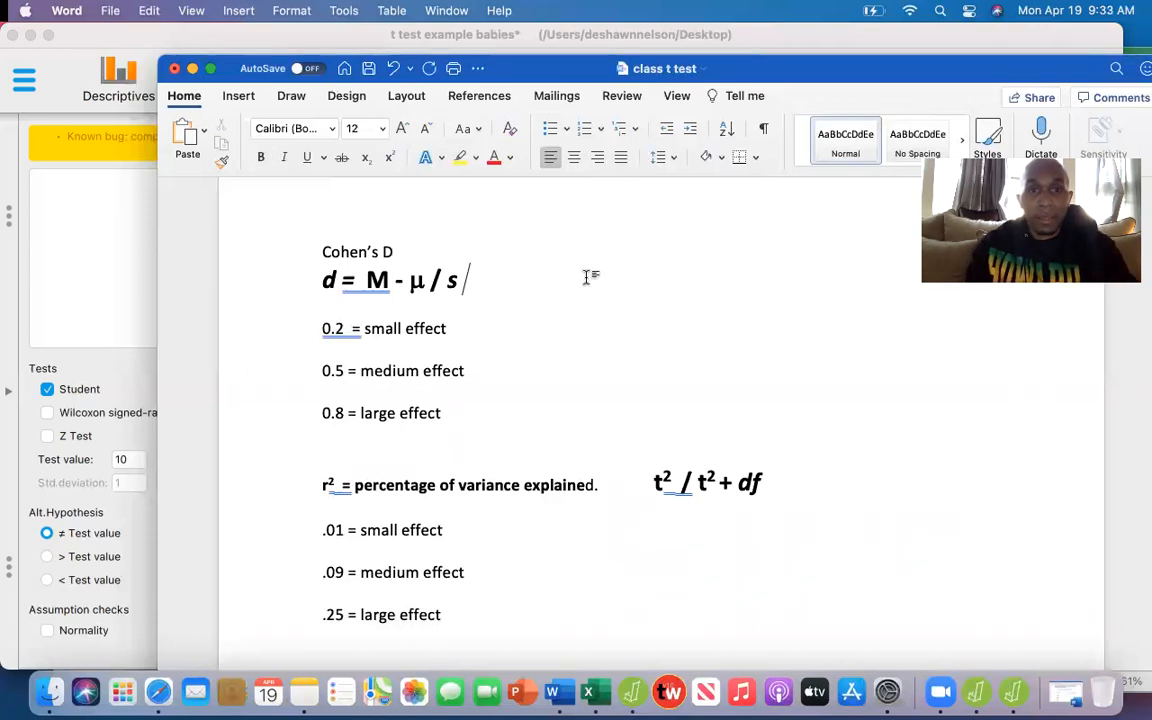
{"action": "type", "text": "1"}
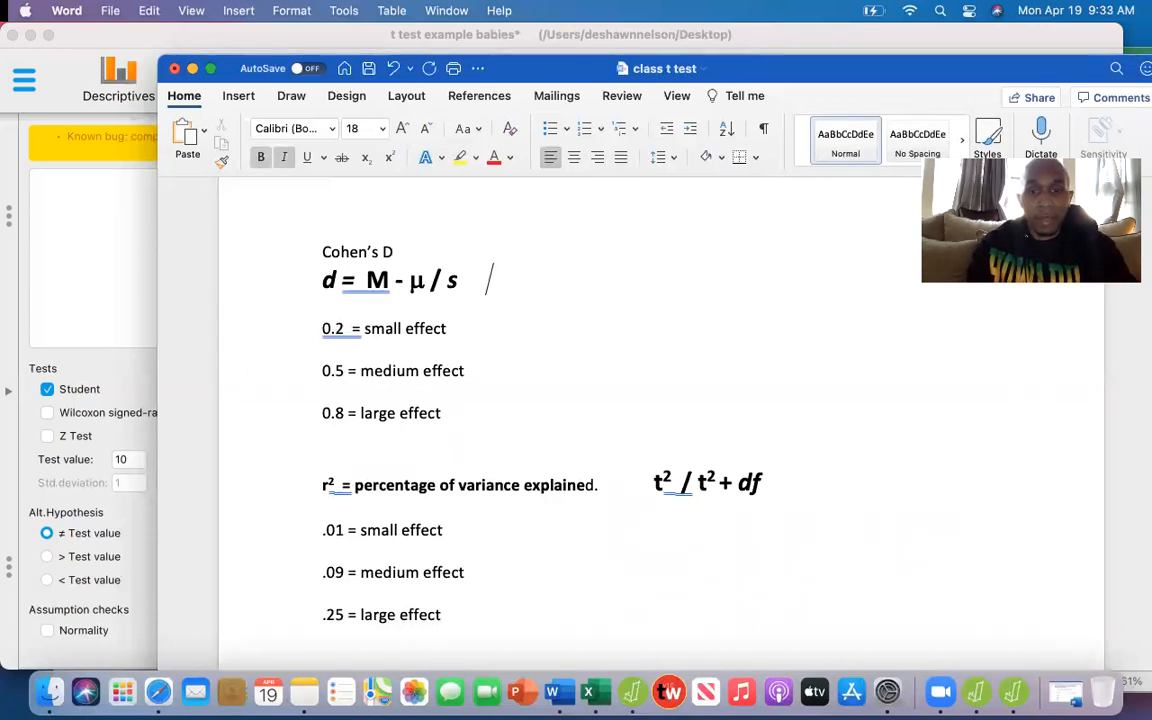
{"action": "type", "text": "3-10"}
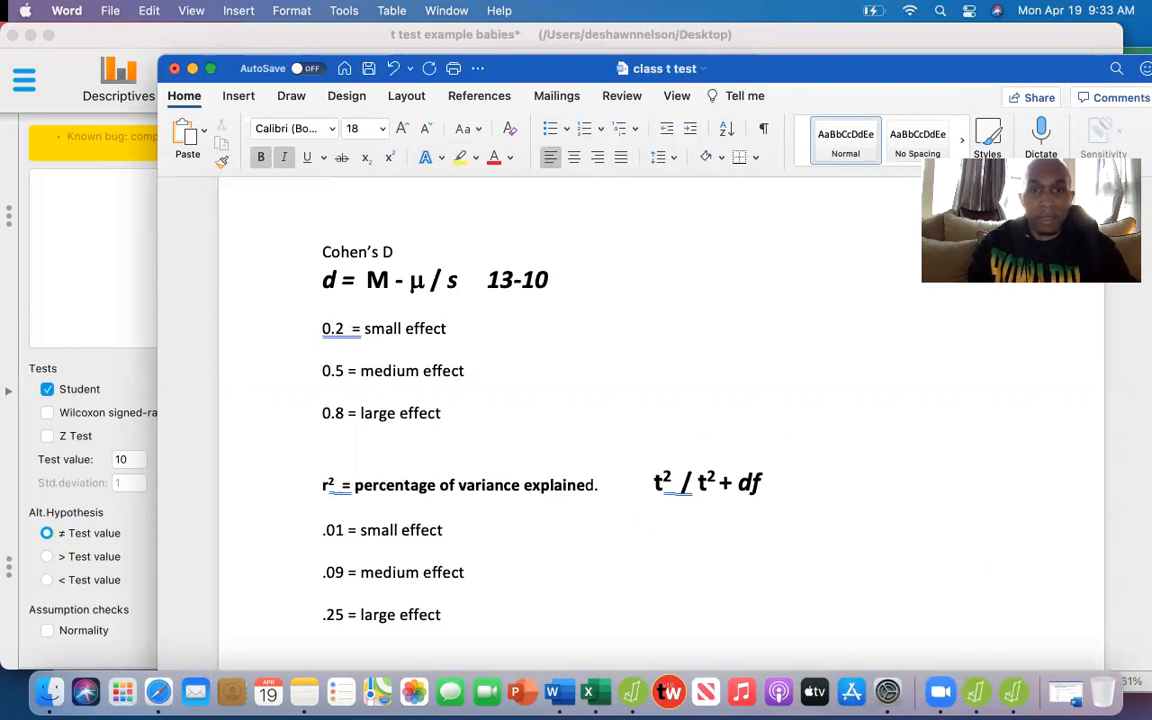
{"action": "type", "text": "/3 = 1"}
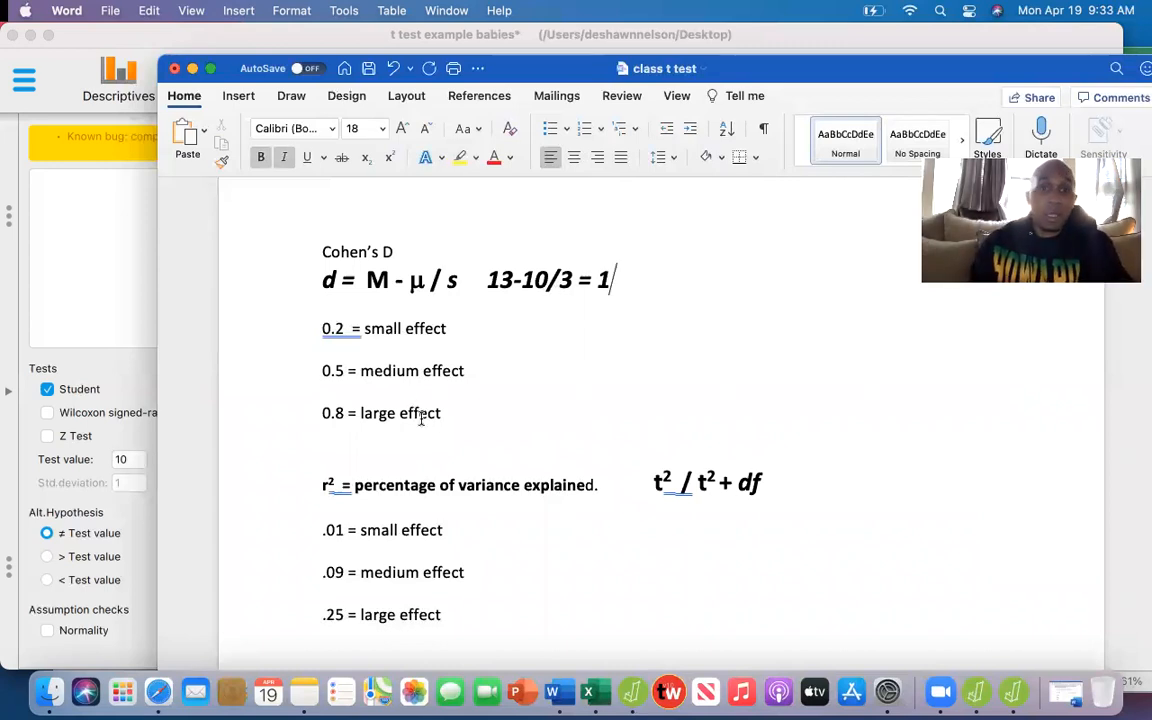
{"action": "mouse_move", "coordinate": [447, 411]}
{"action": "left_mouse_down"}
{"action": "mouse_move", "coordinate": [367, 412]}
{"action": "mouse_move", "coordinate": [445, 412]}
{"action": "left_mouse_up"}
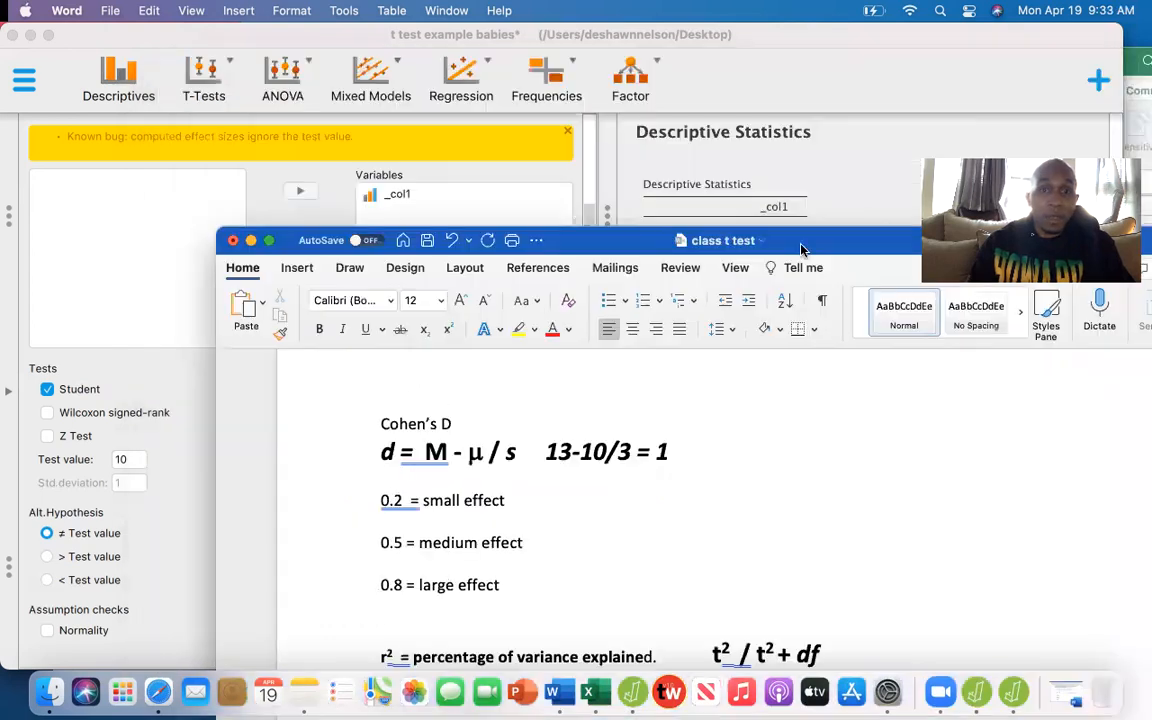
{"action": "left_click_drag", "start_coordinate": [832, 62], "coordinate": [642, 76]}
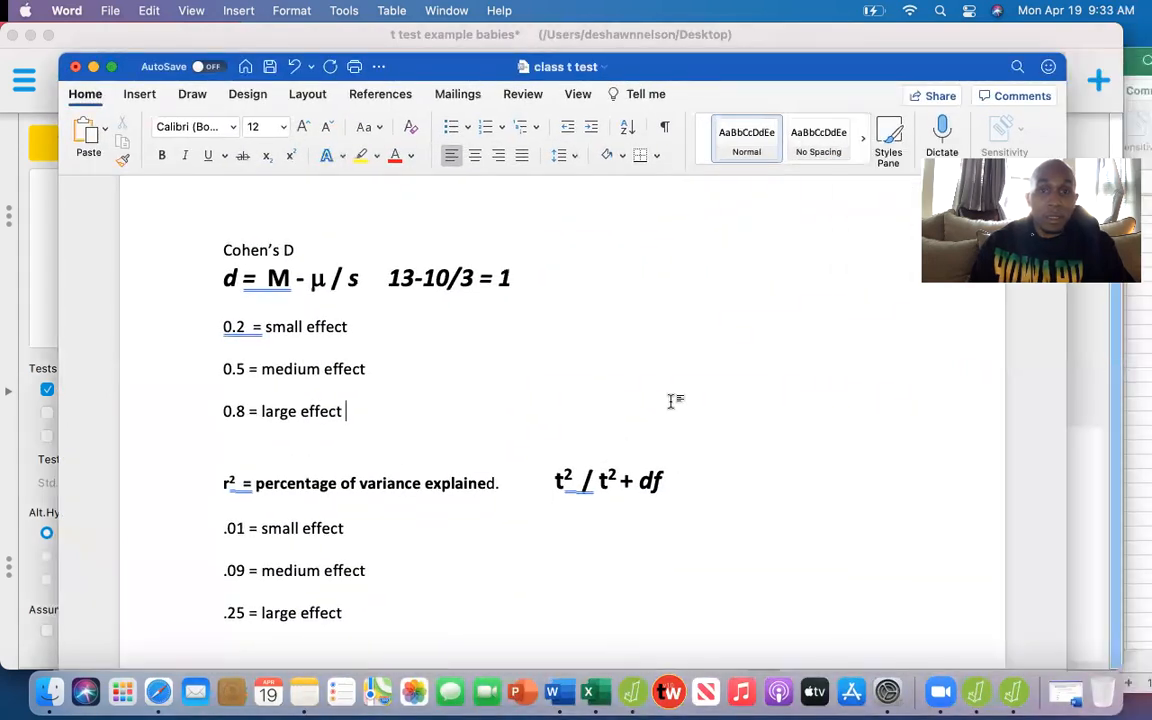